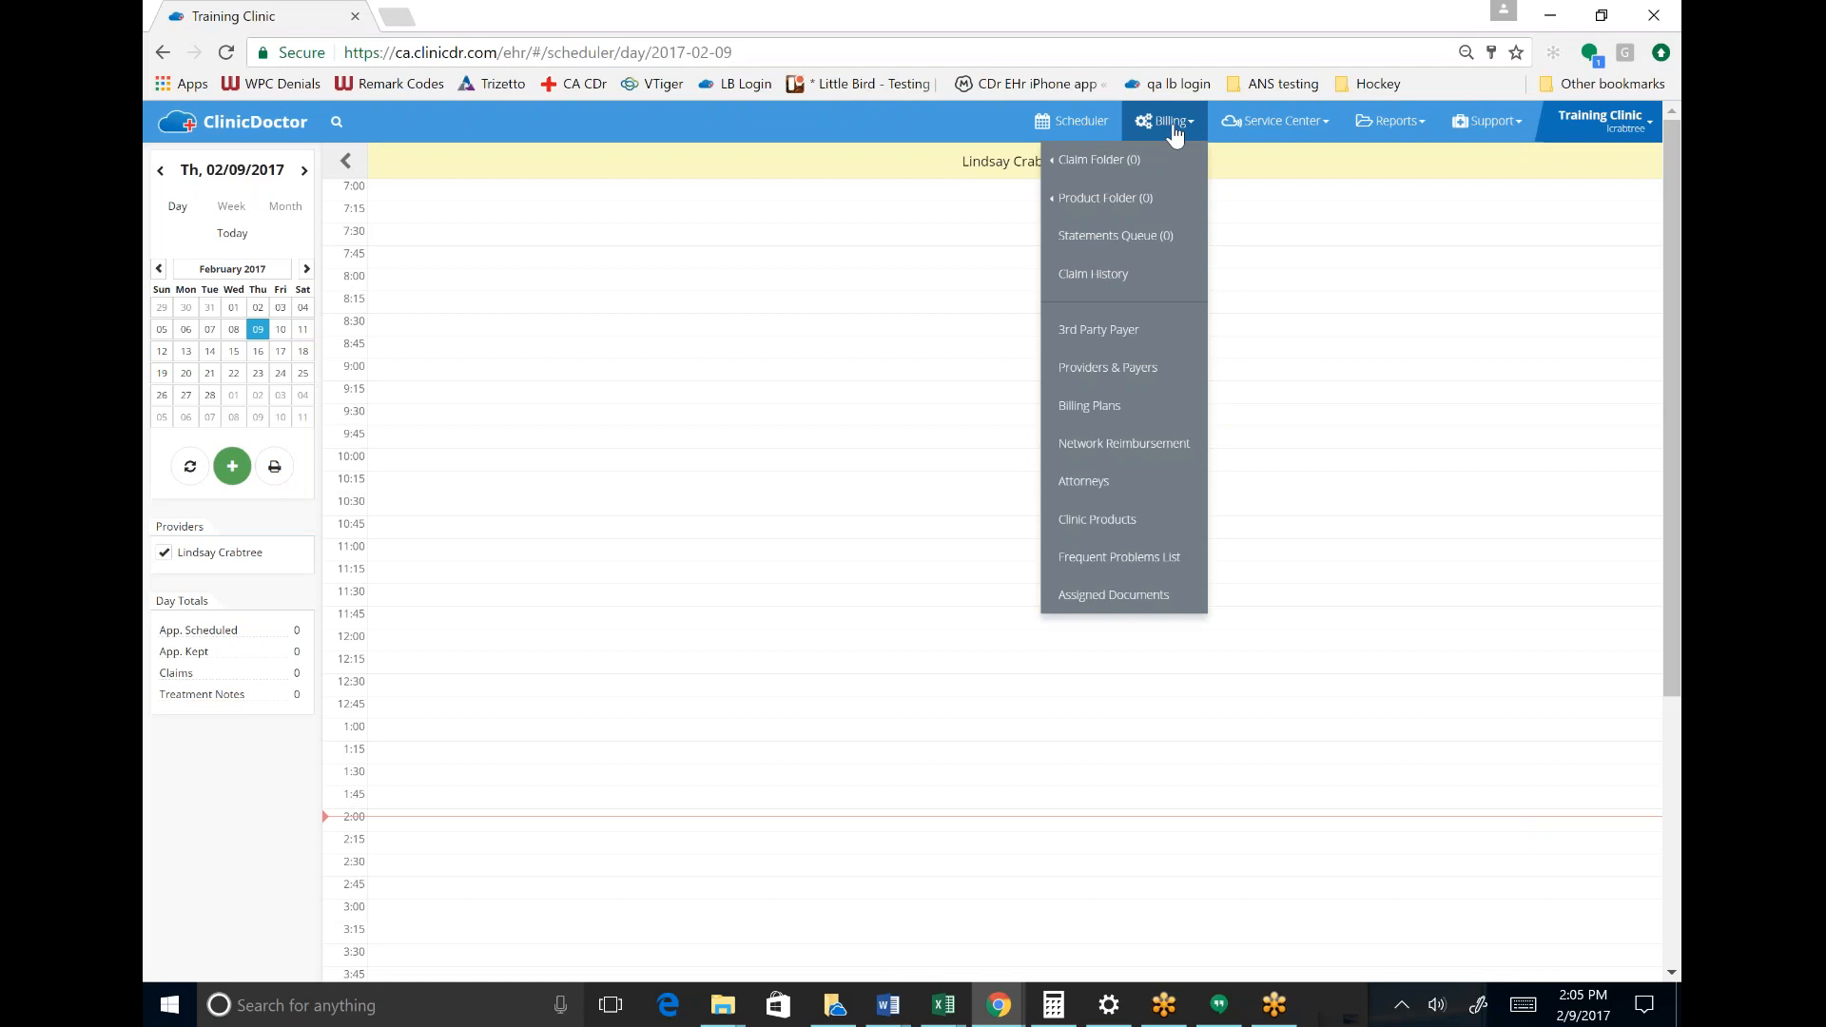
Go to the 3rd Party Payer page and start a new payer record.
click(1119, 332)
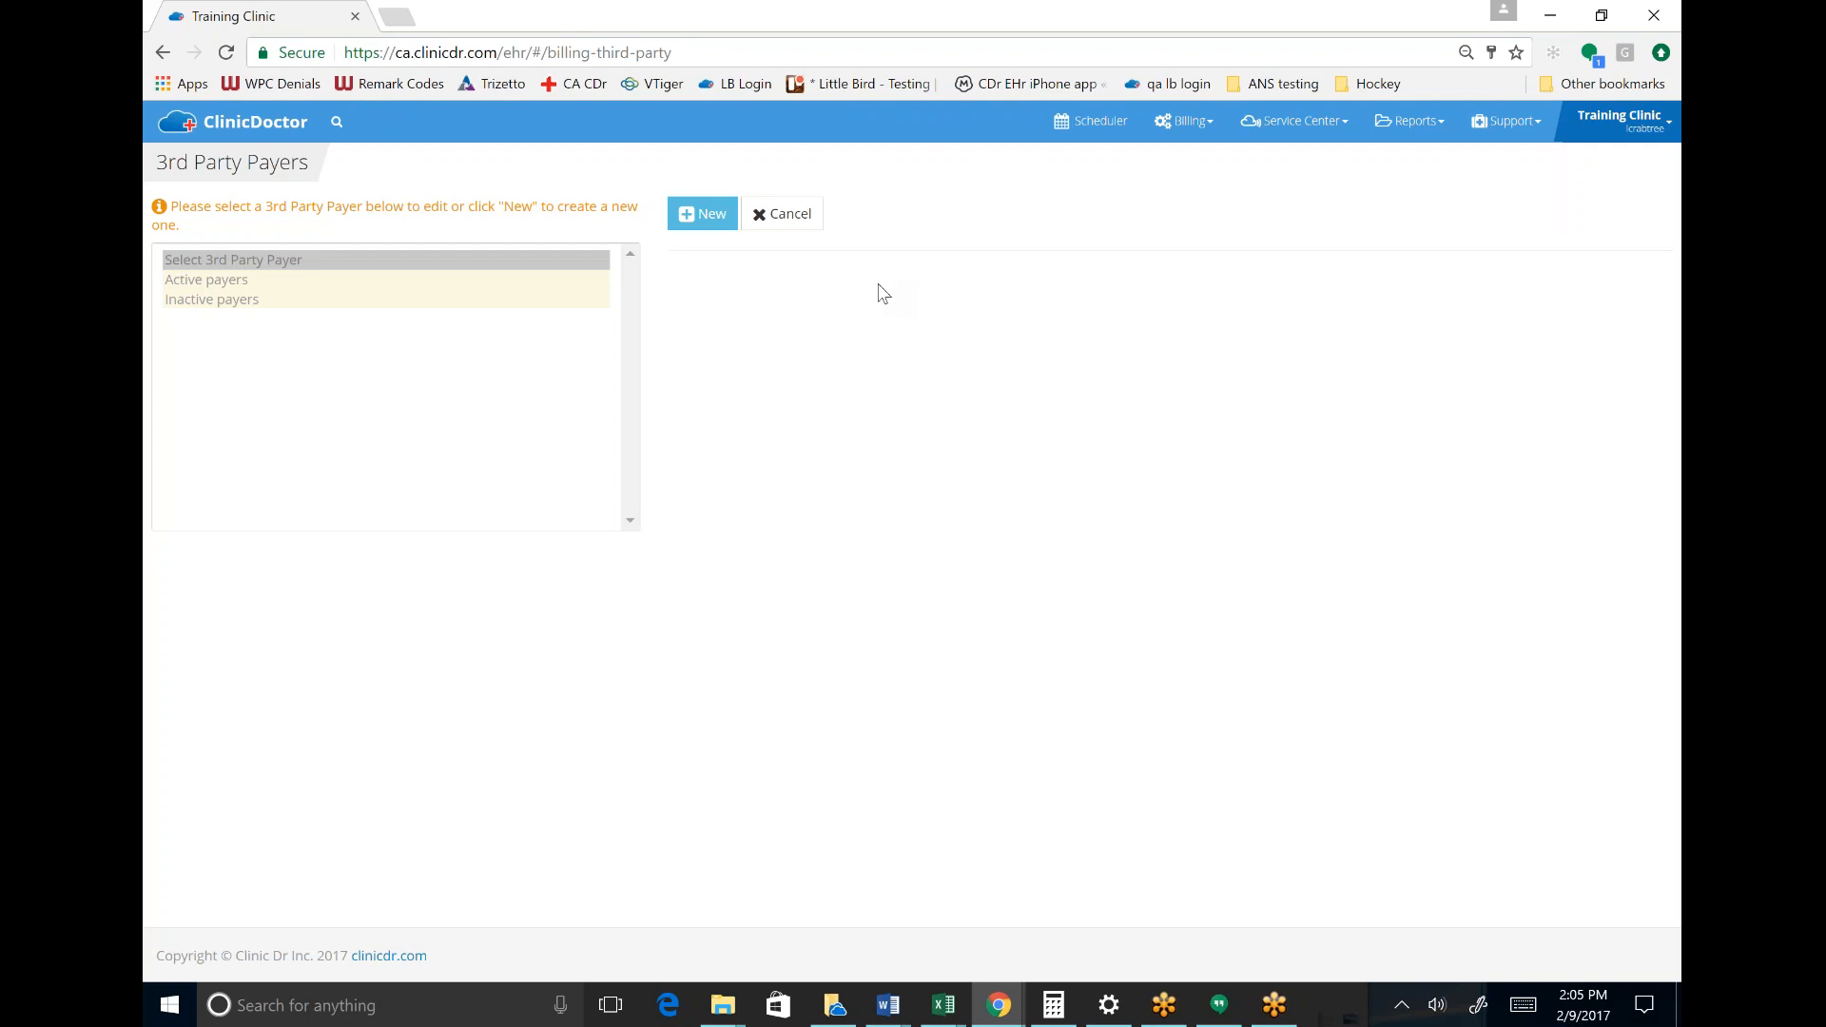
click(701, 214)
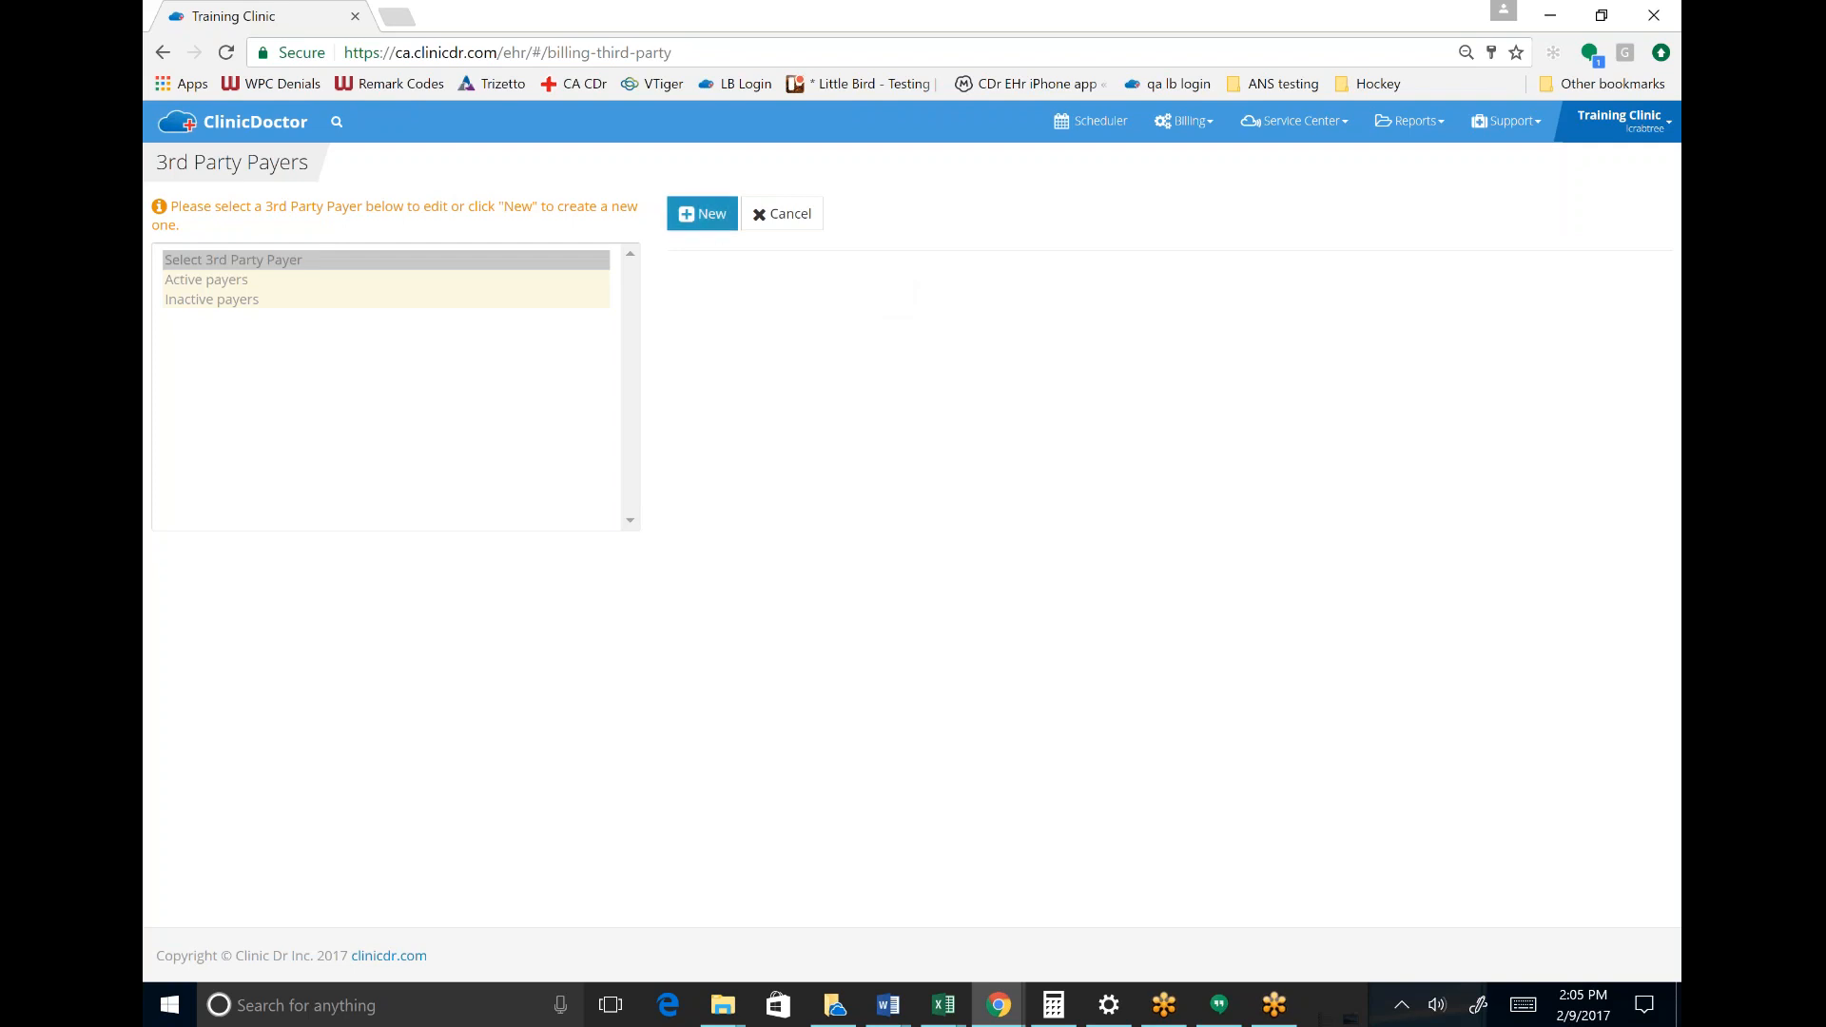
Name the payer 'Training Payer' and keep OTHER as its program type.
text(Train)
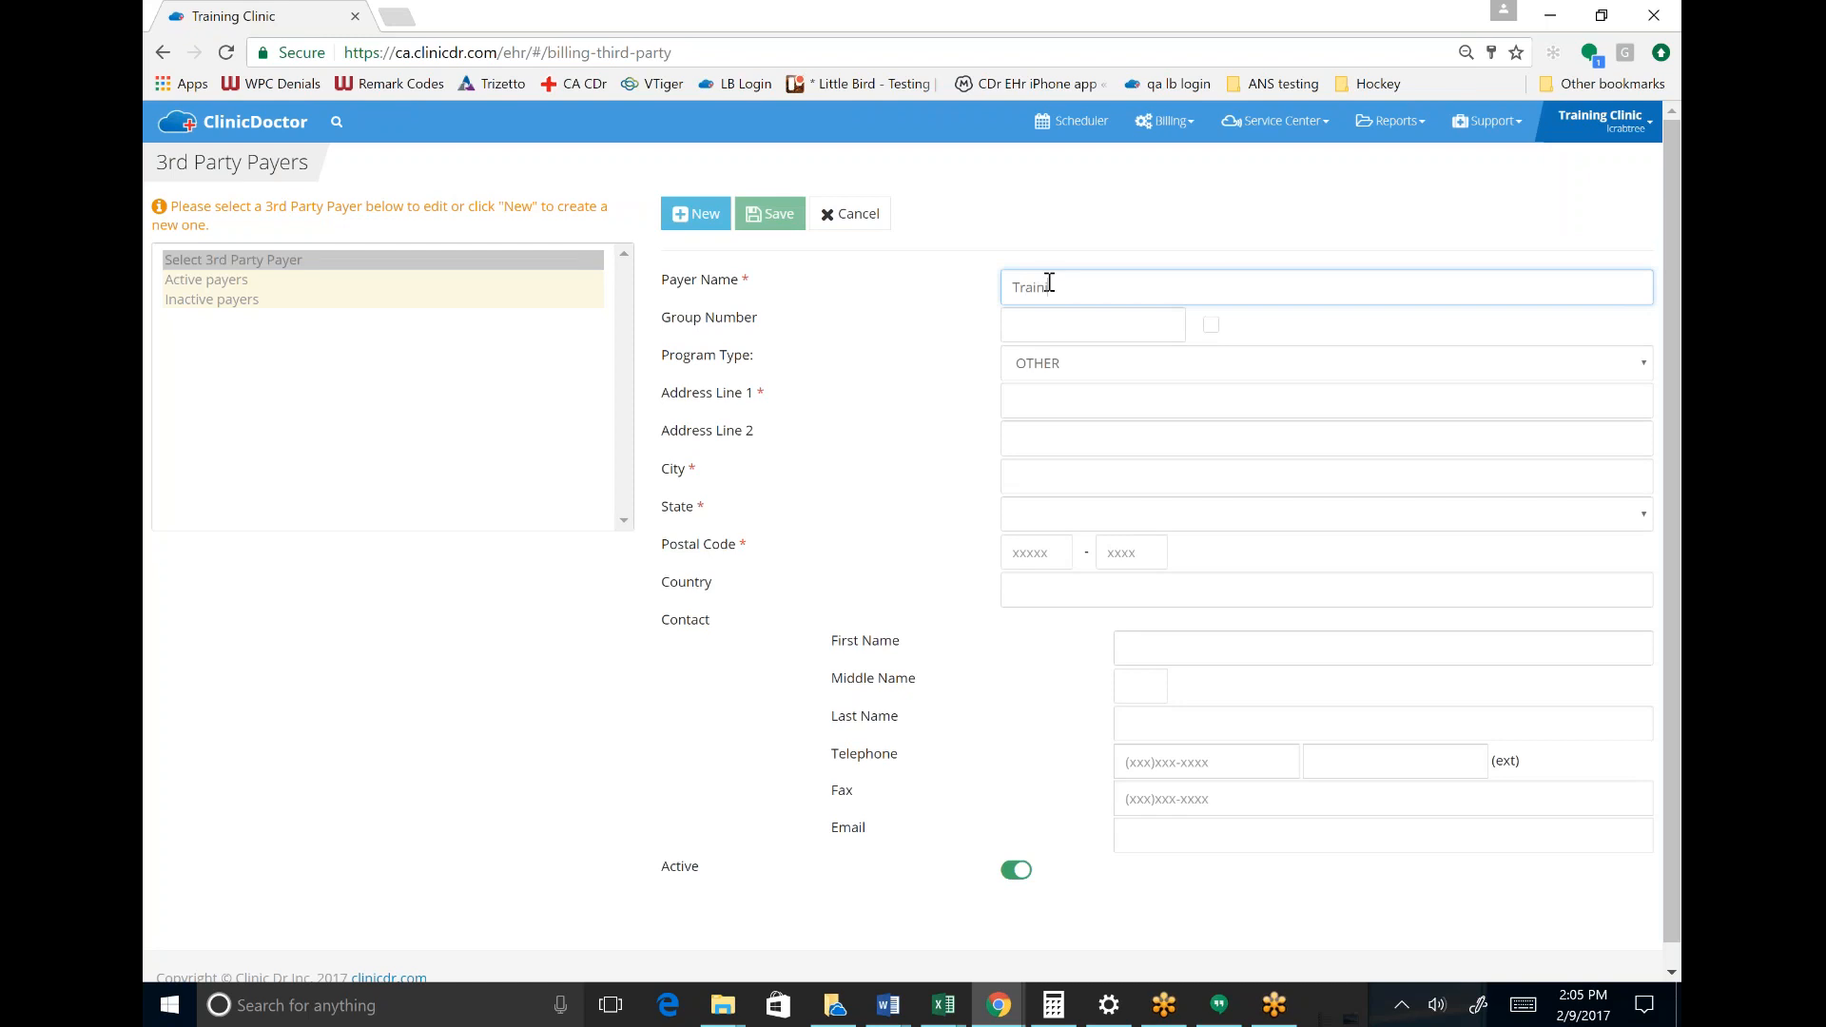
text(ing Payer)
click(1045, 366)
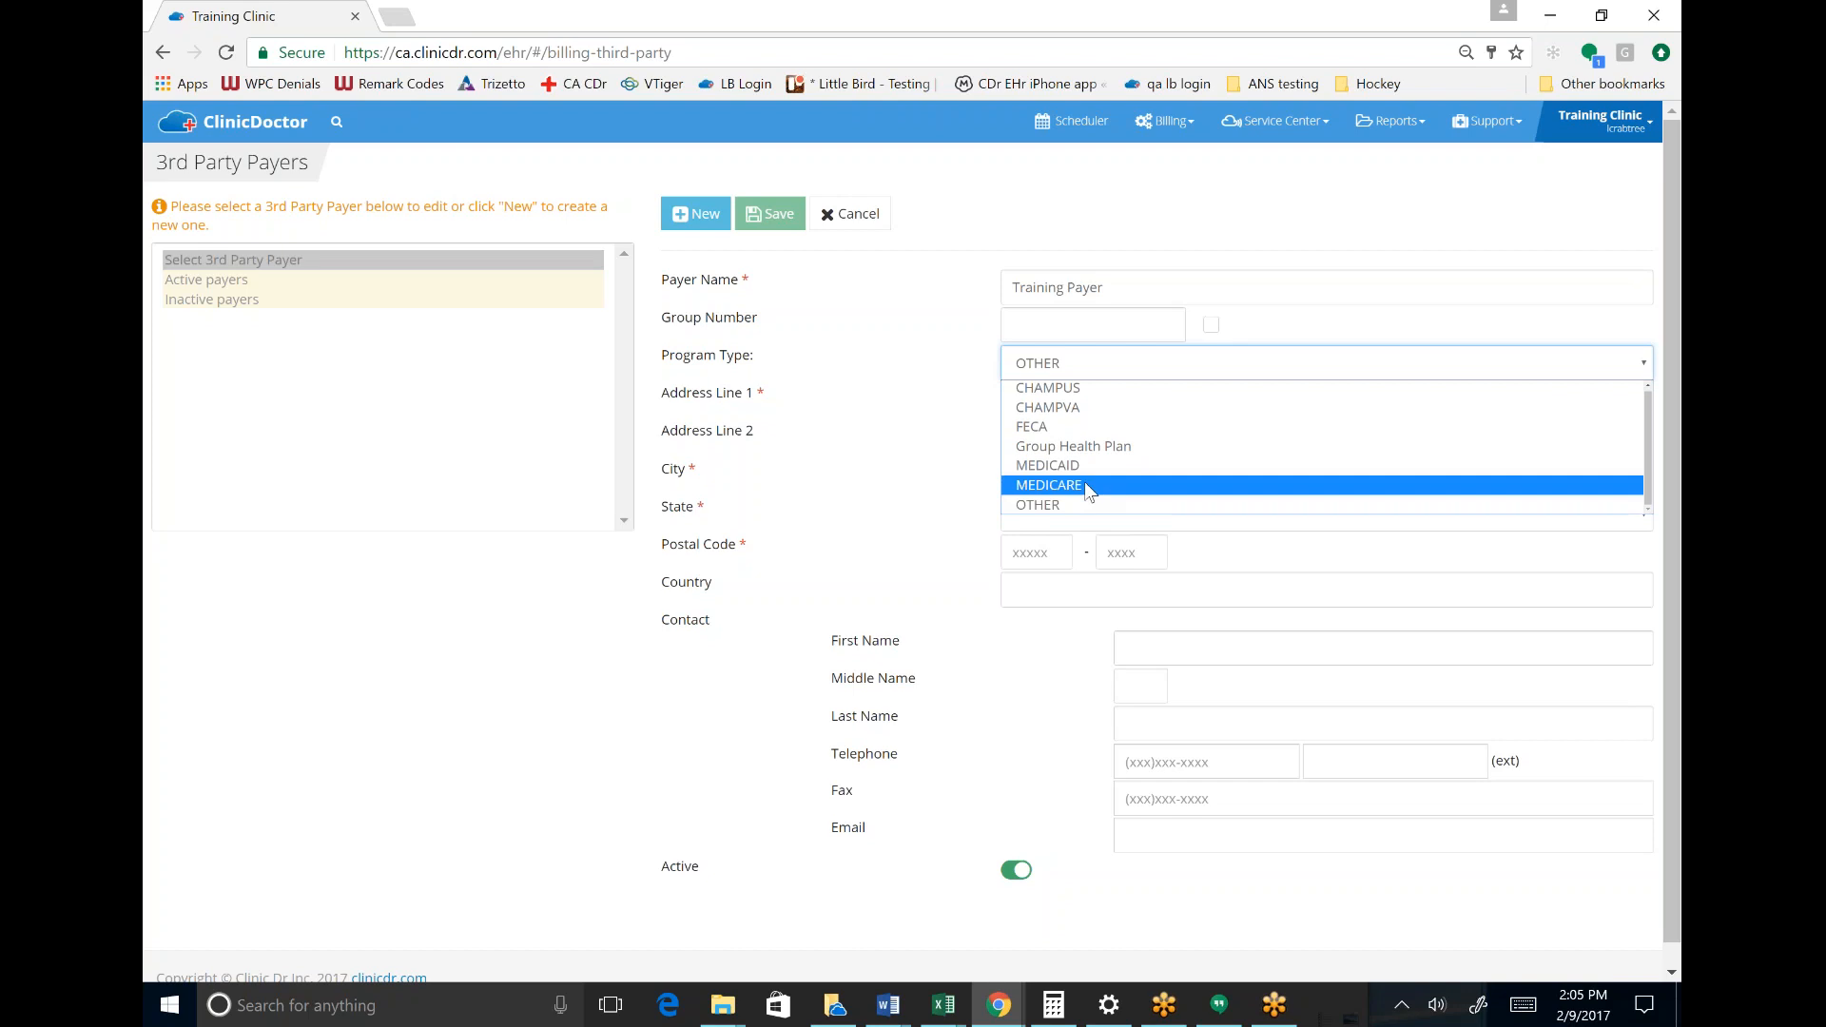
click(1063, 504)
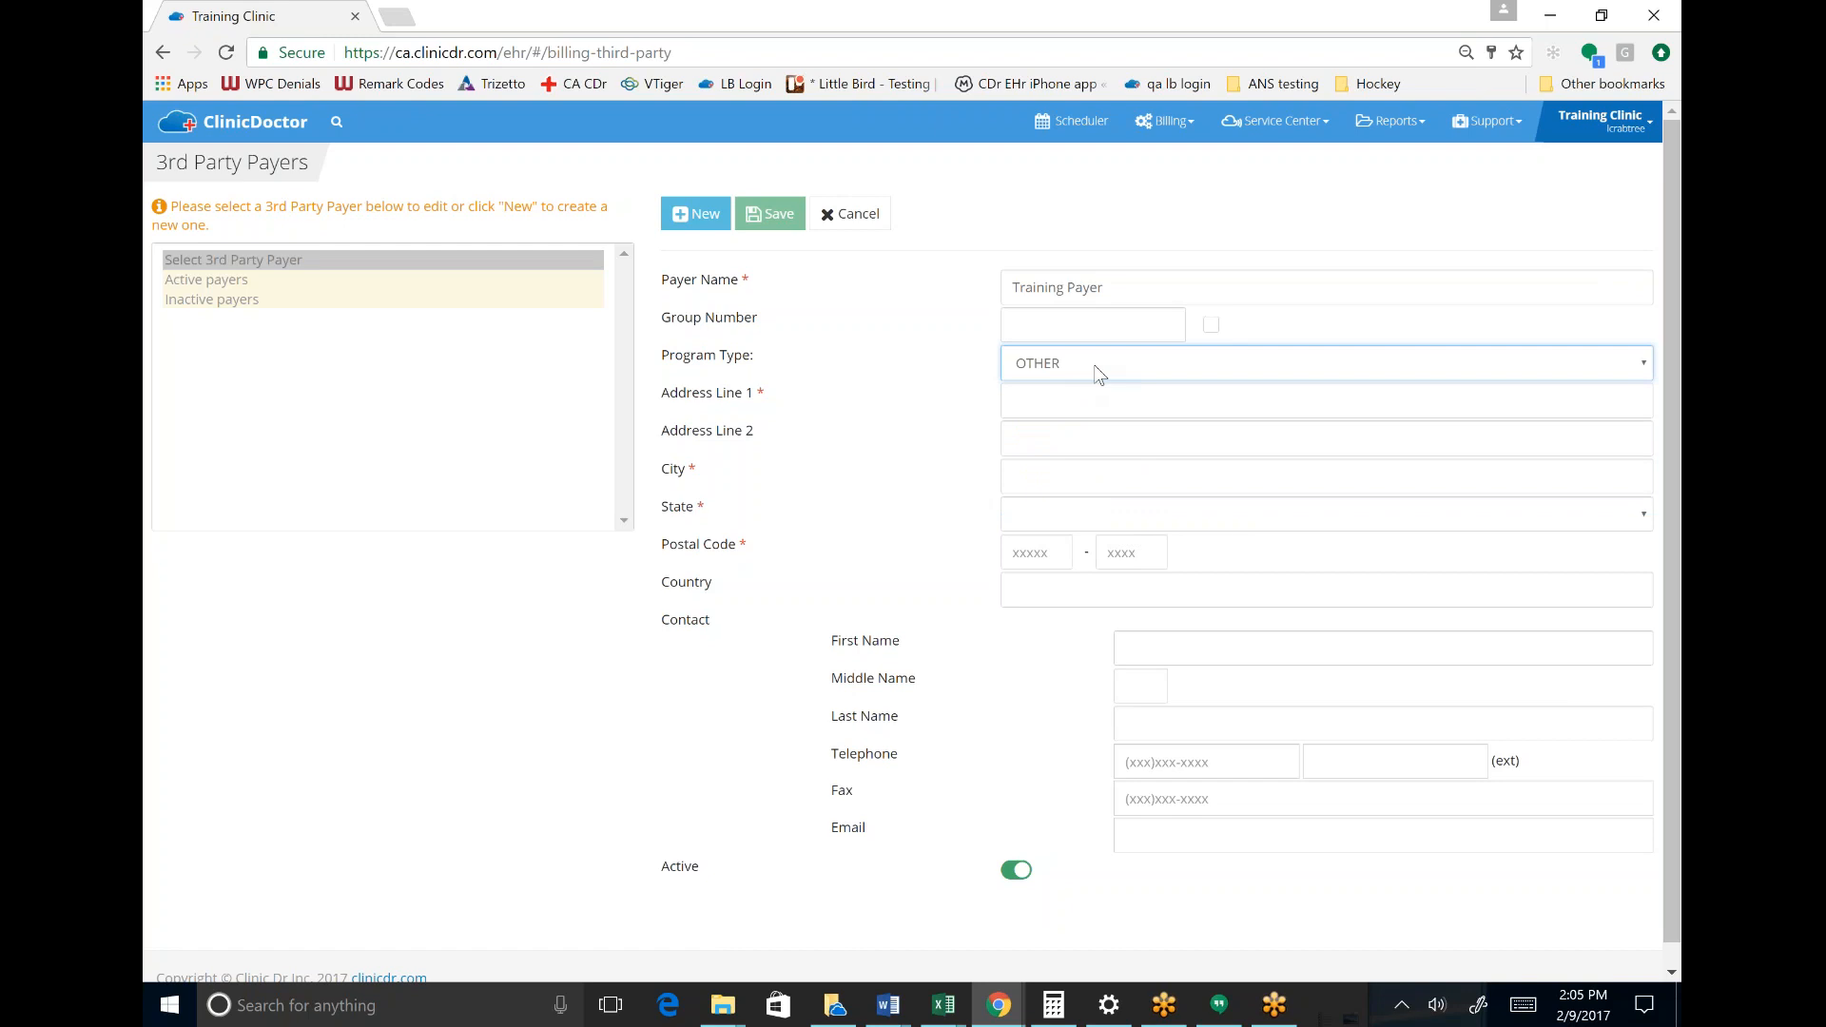
Fill in the payer's street address, city, Michigan state and postal code.
click(1024, 401)
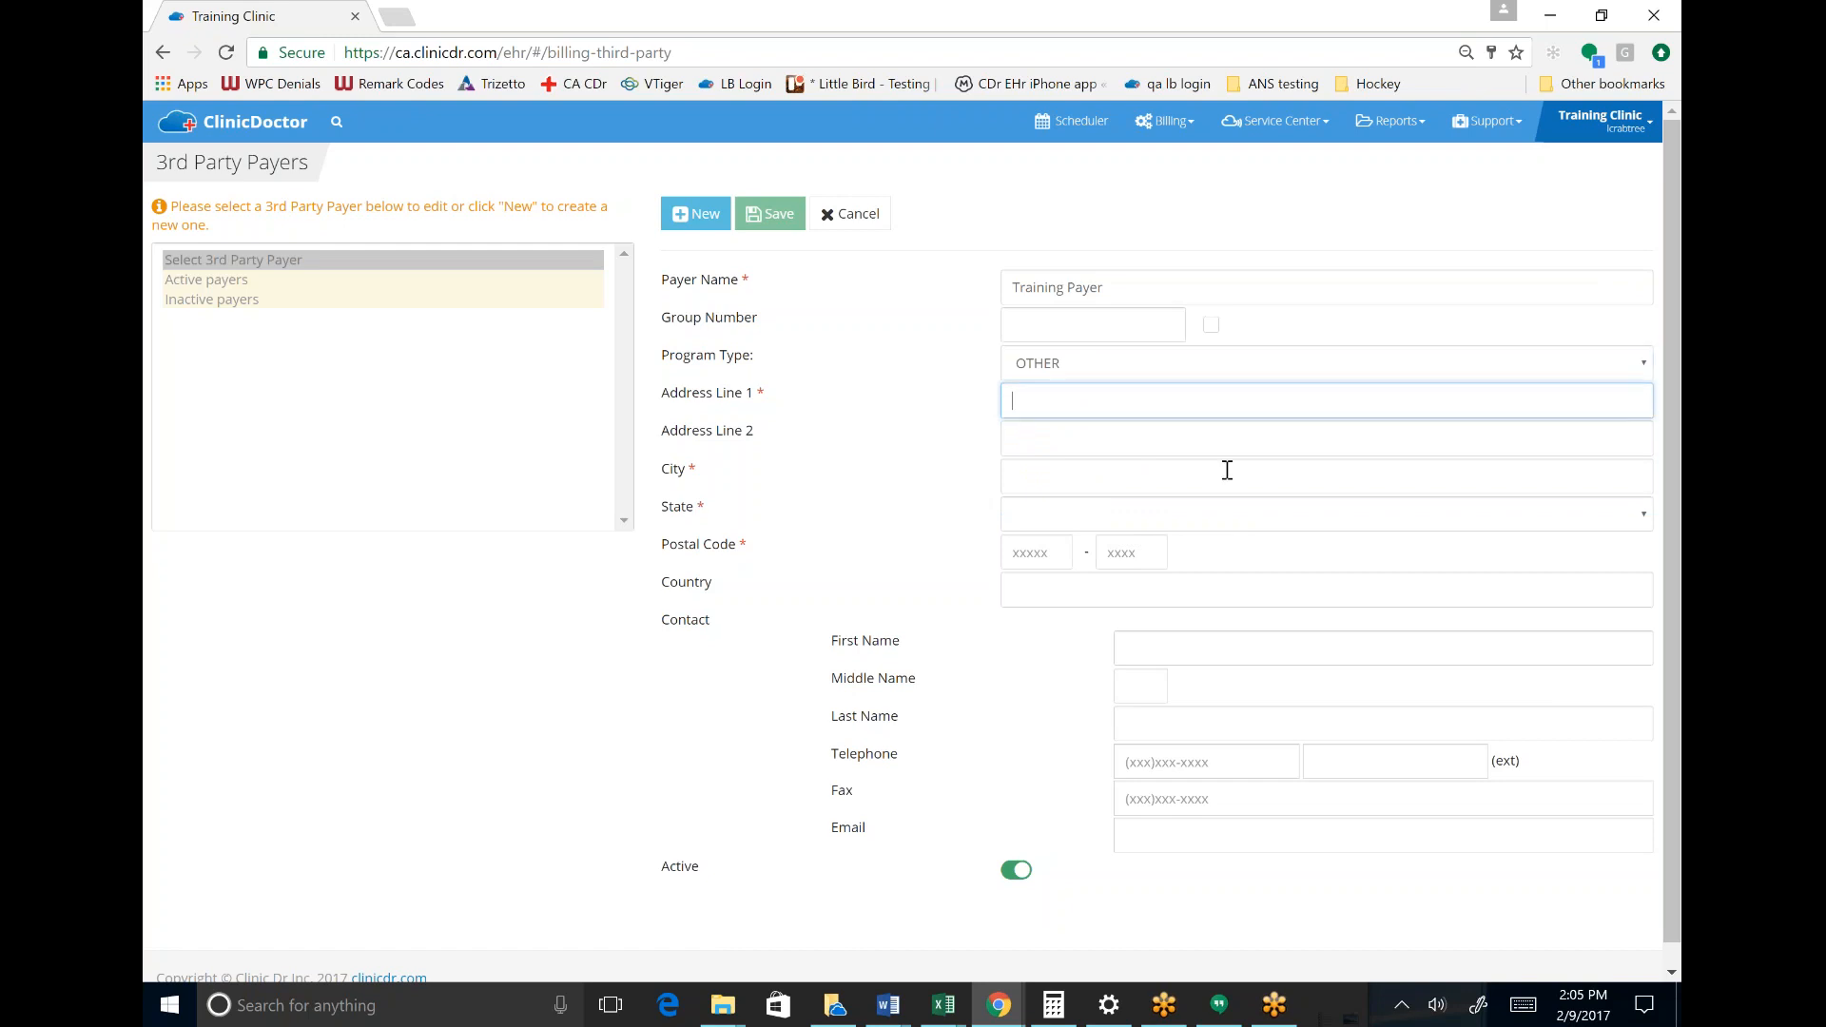
text(1234 Training St.)
key(Tab)
click(1228, 470)
text(Stillwater)
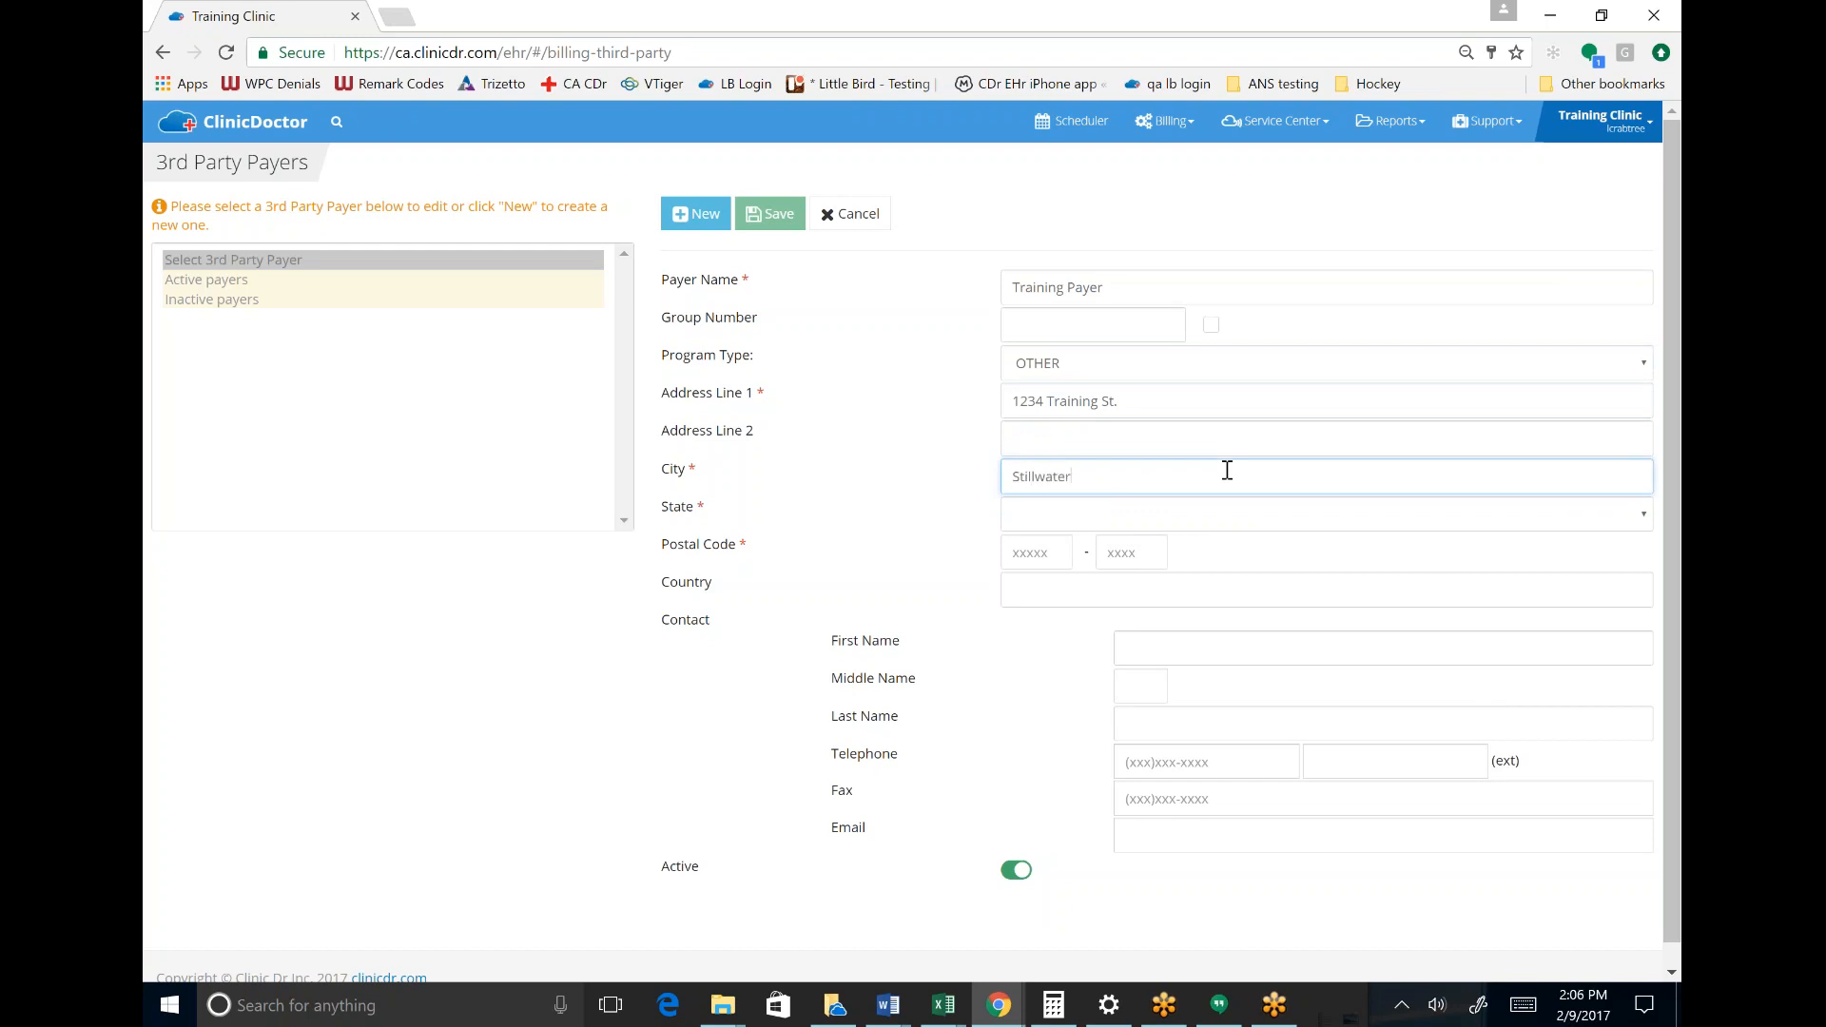
key(Tab)
text(mi)
key(Tab)
text(5)
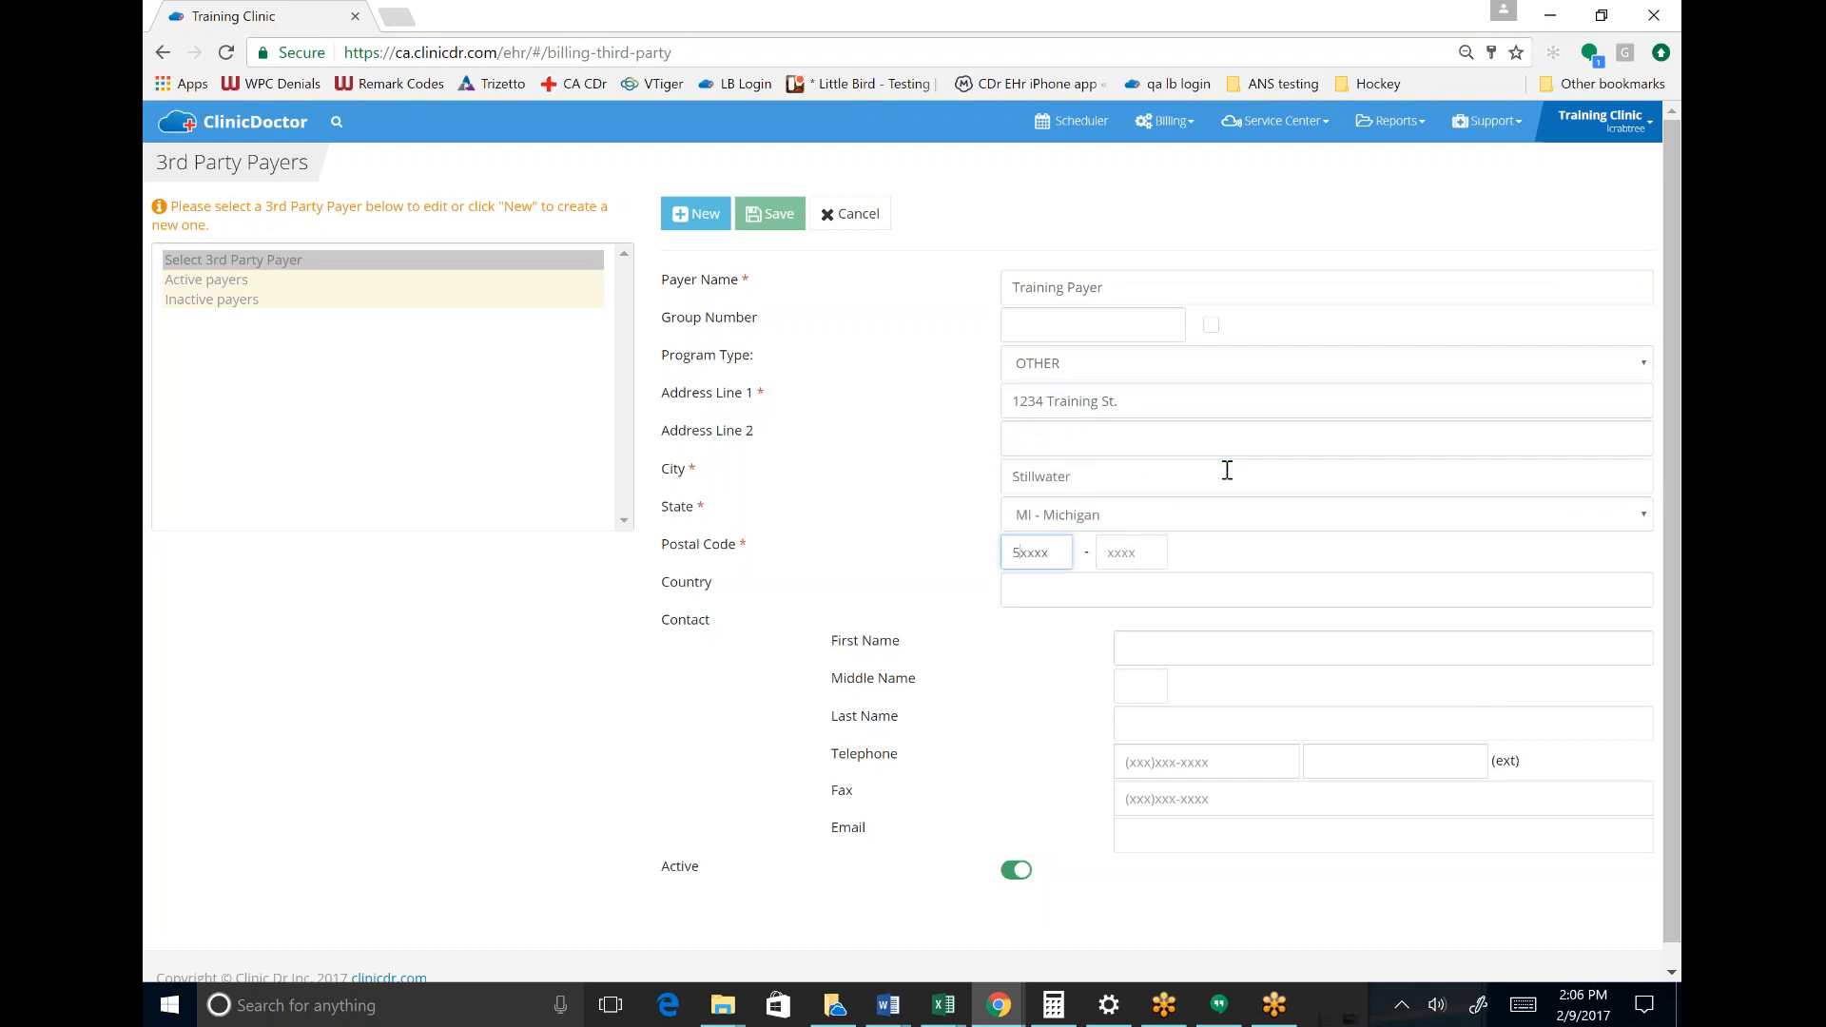
text(5555)
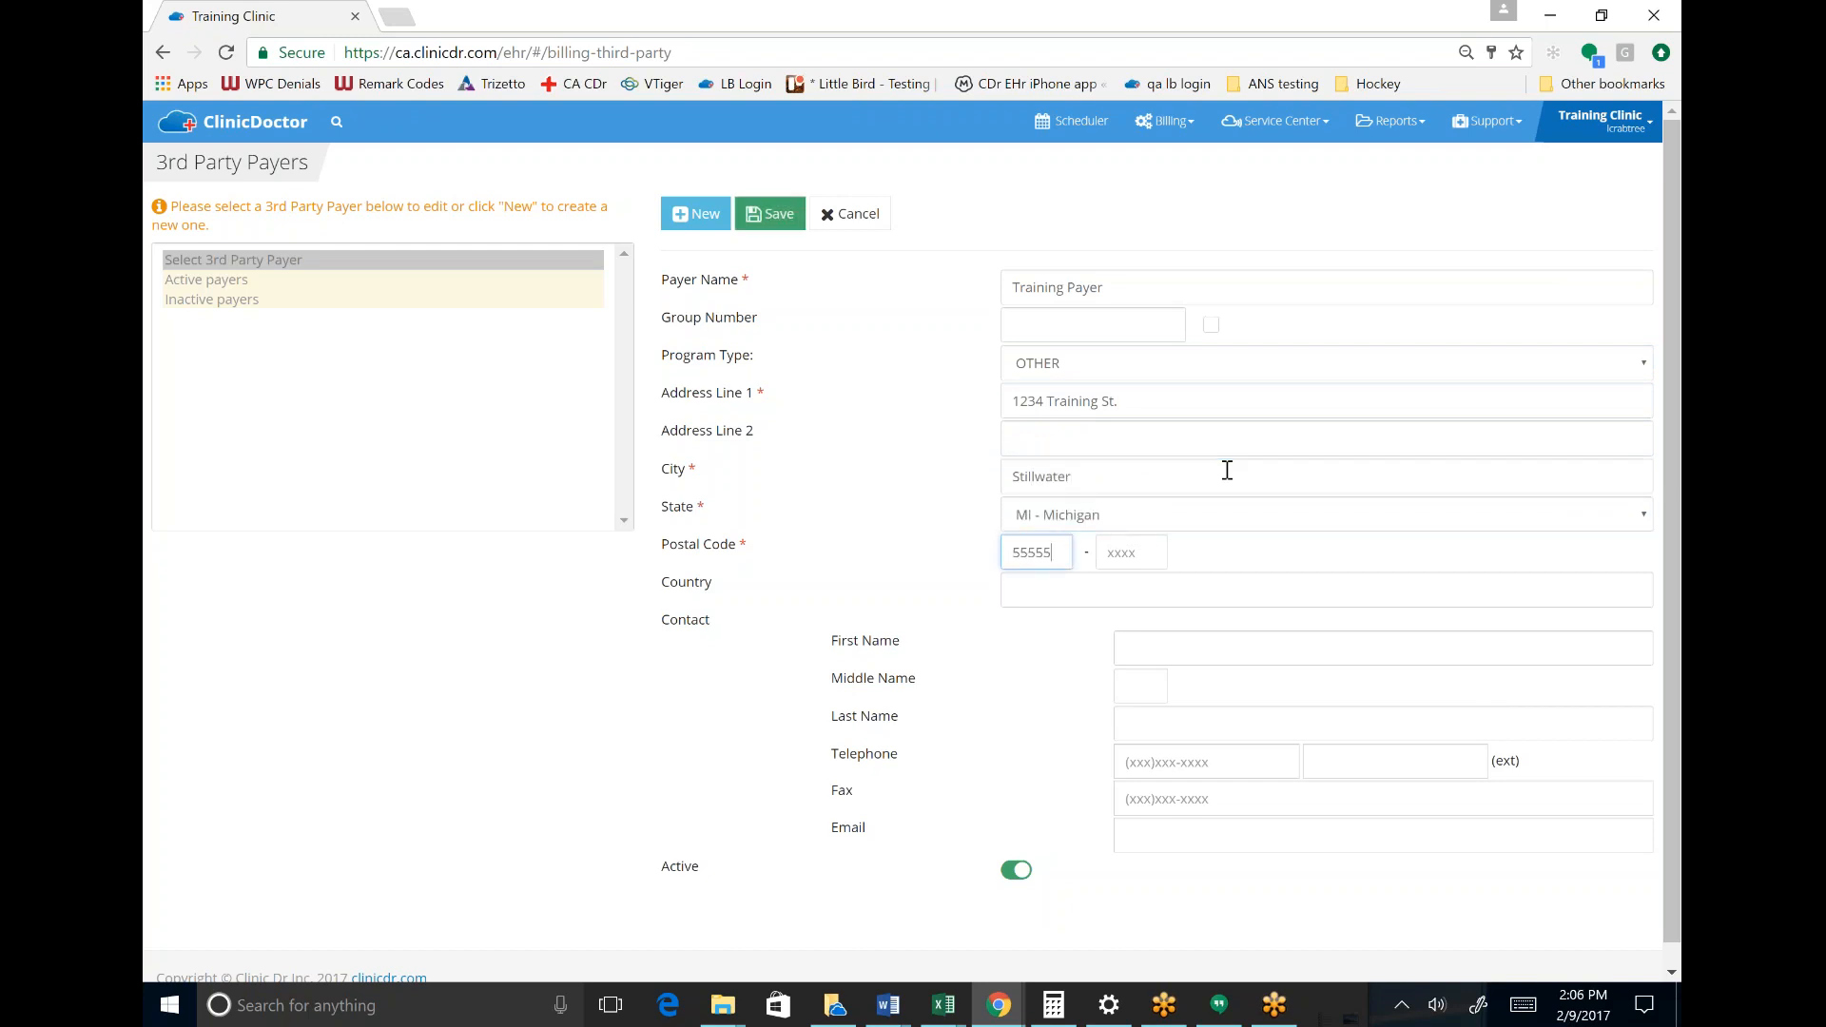
Enter the payer's telephone number and save the Training Payer record.
click(1132, 760)
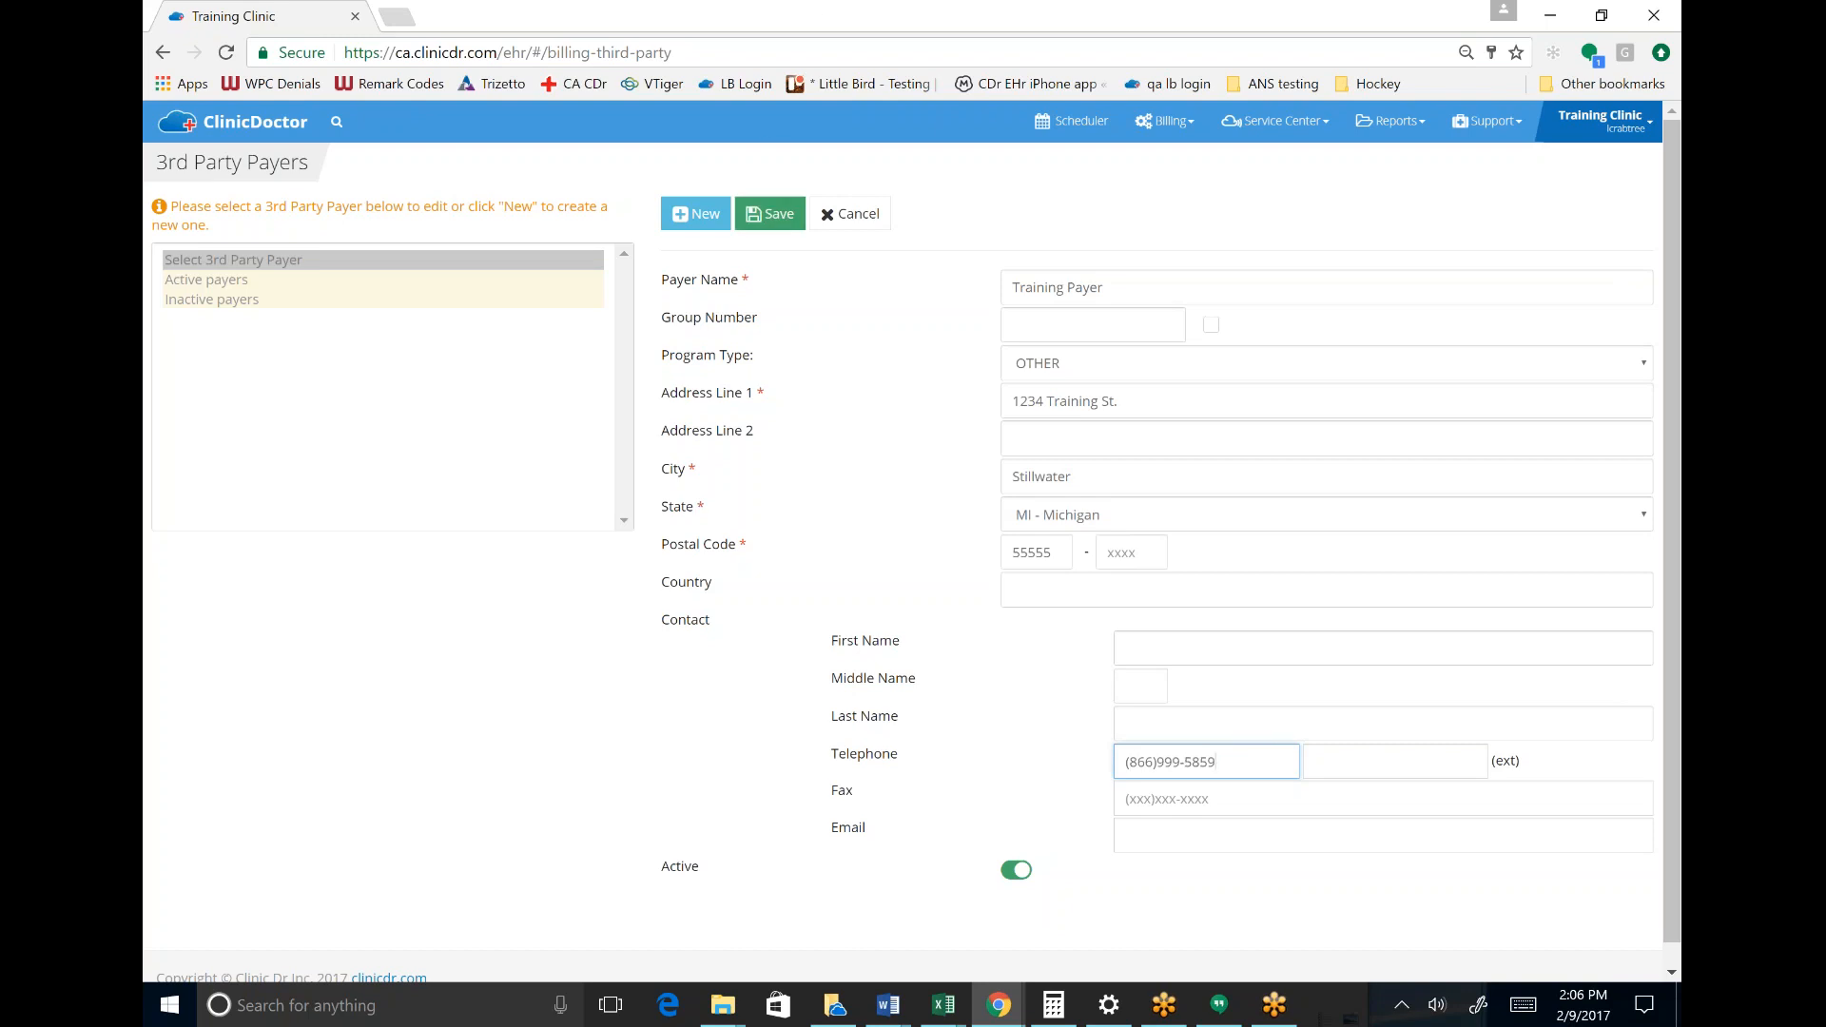
click(768, 226)
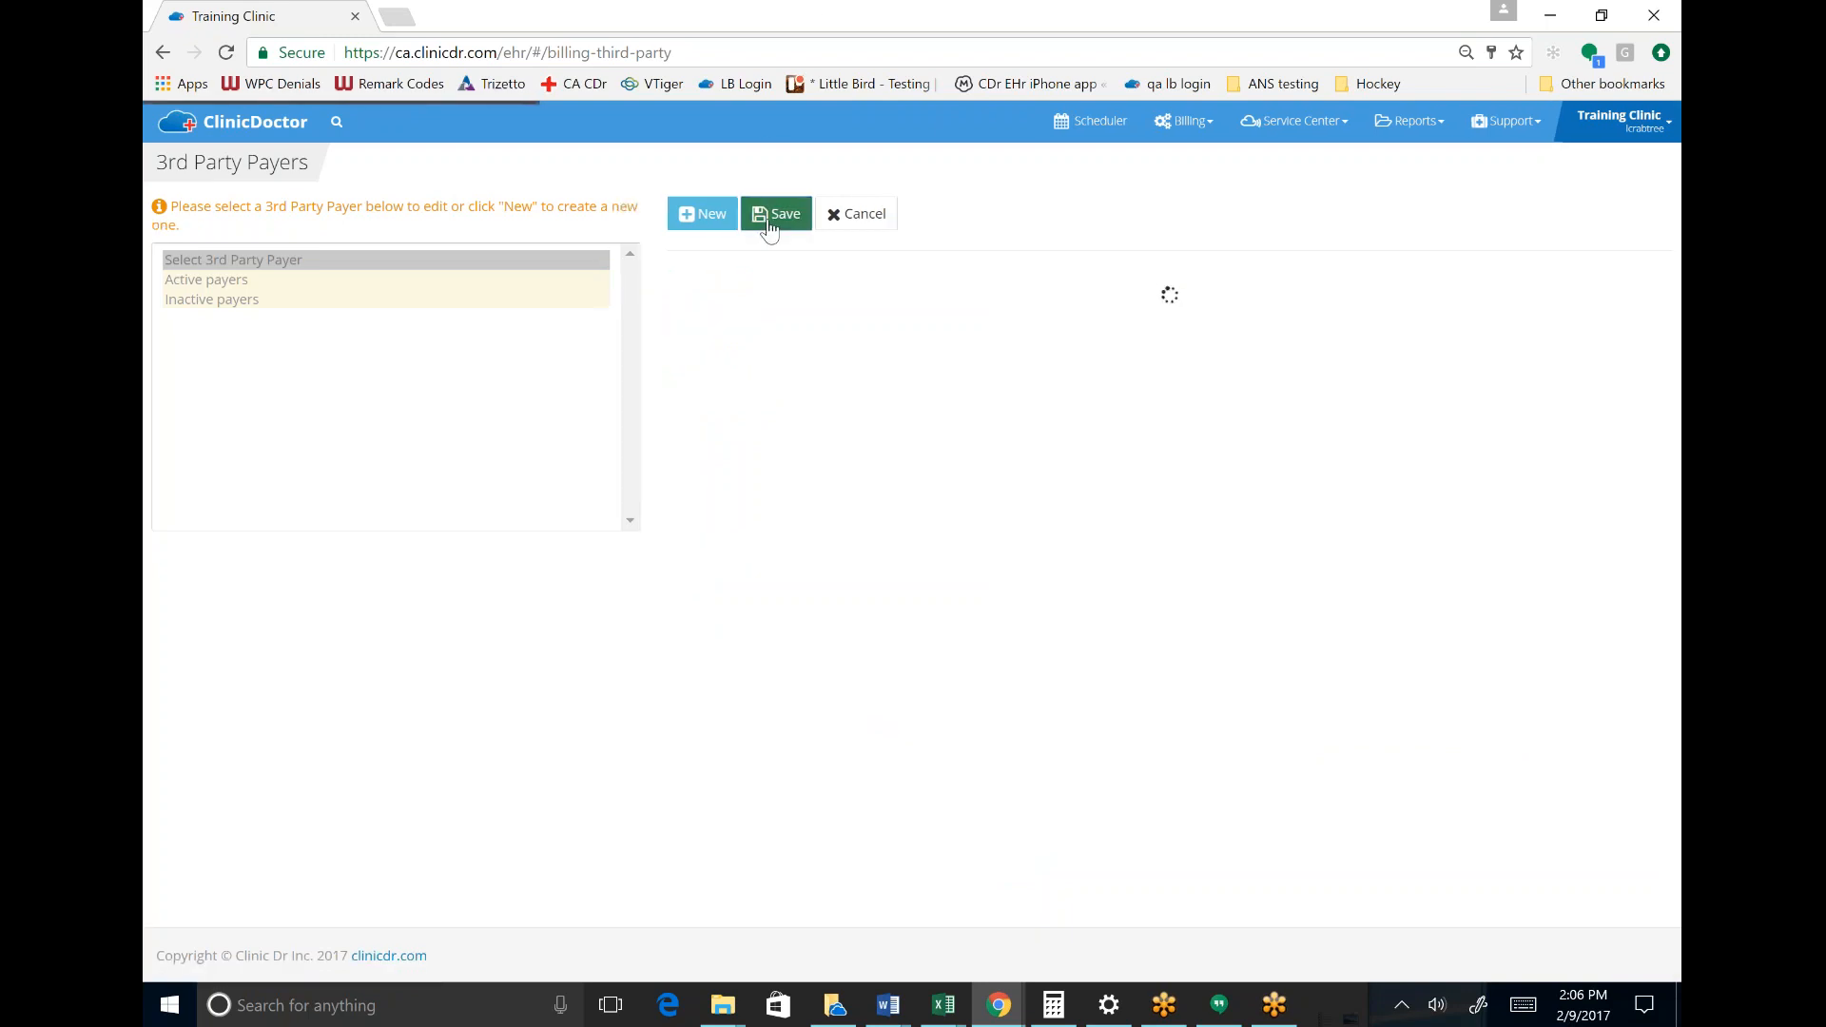
click(1208, 128)
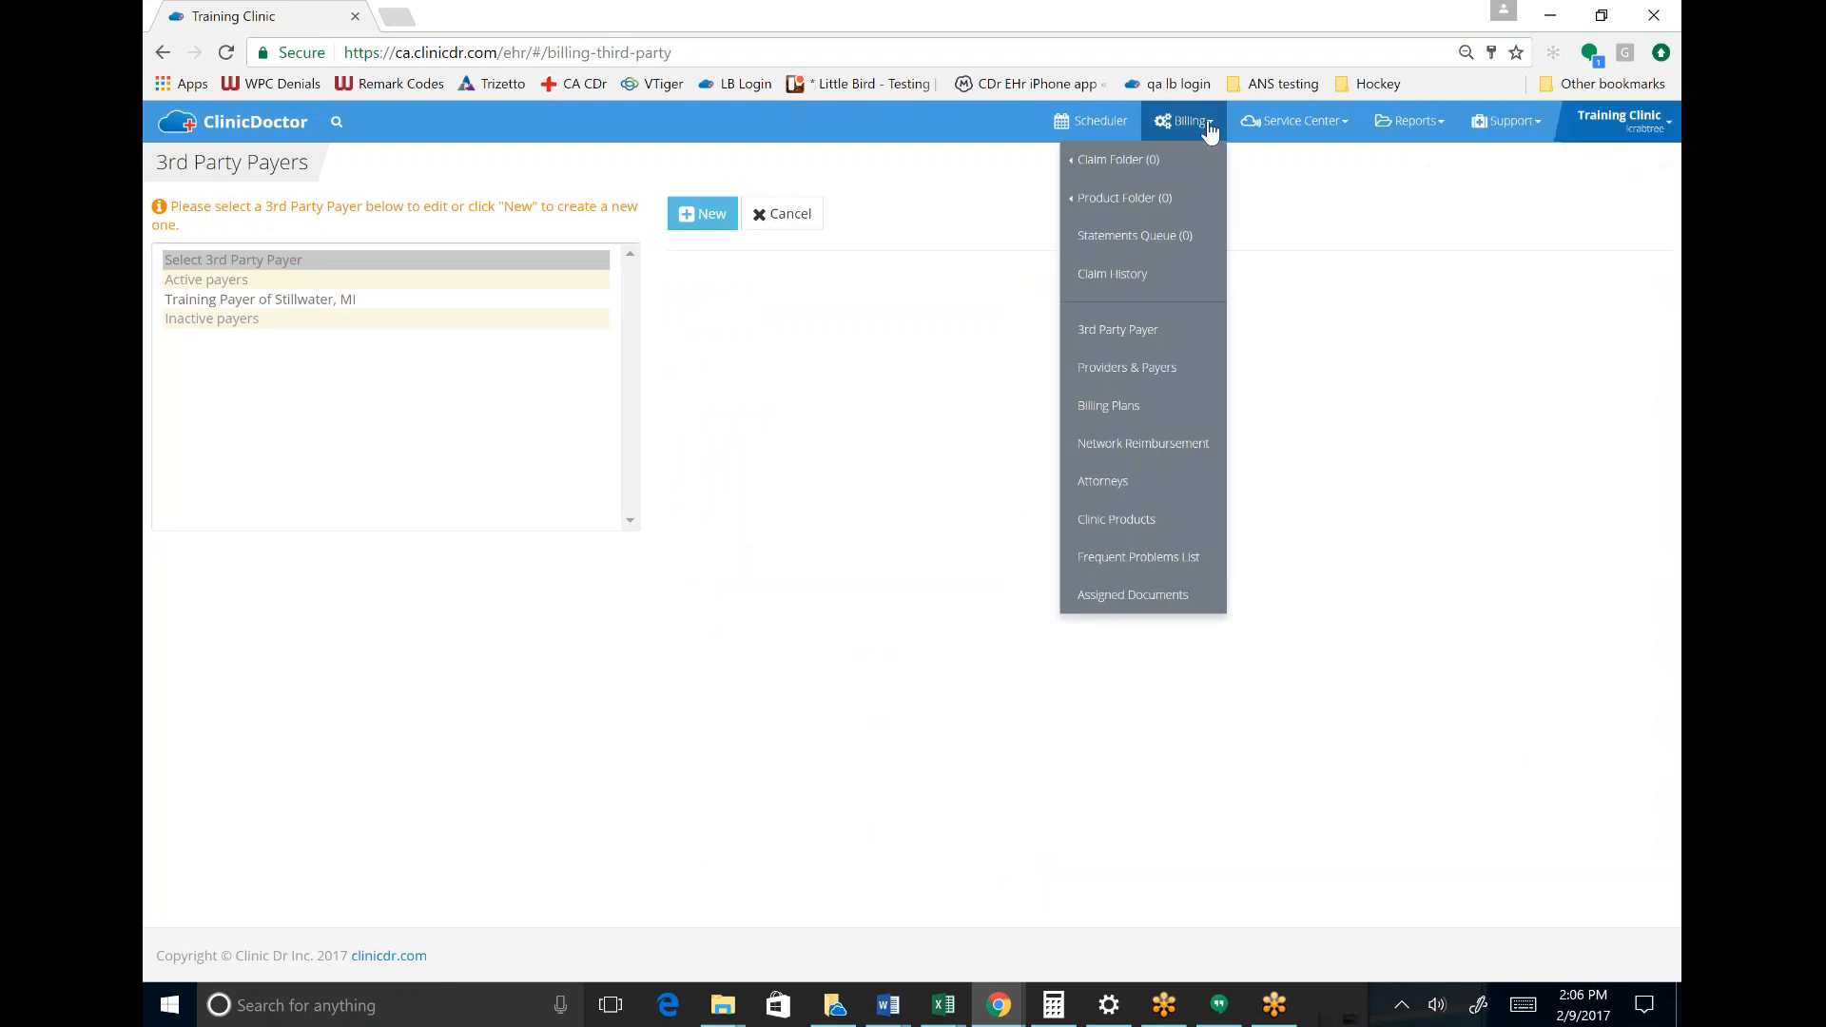
Open Billing Plans, dismiss the chat notification, and start a new billing plan.
click(1137, 409)
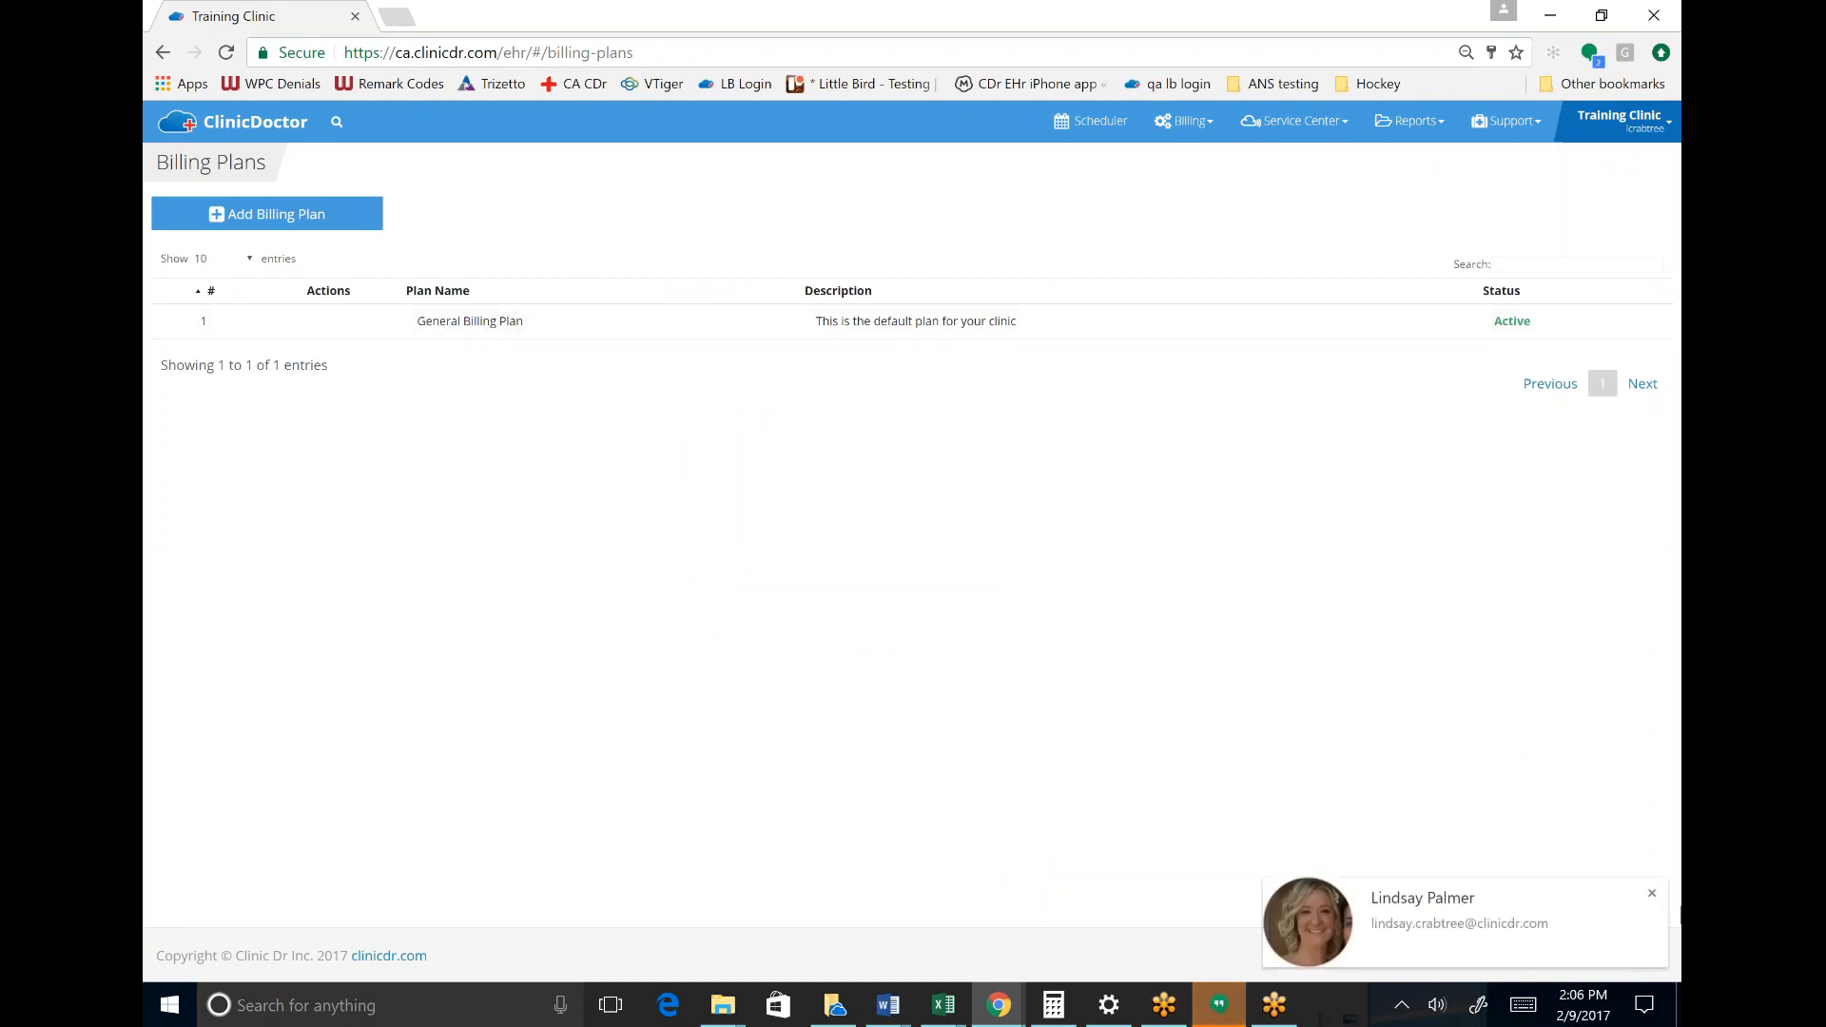
click(1652, 894)
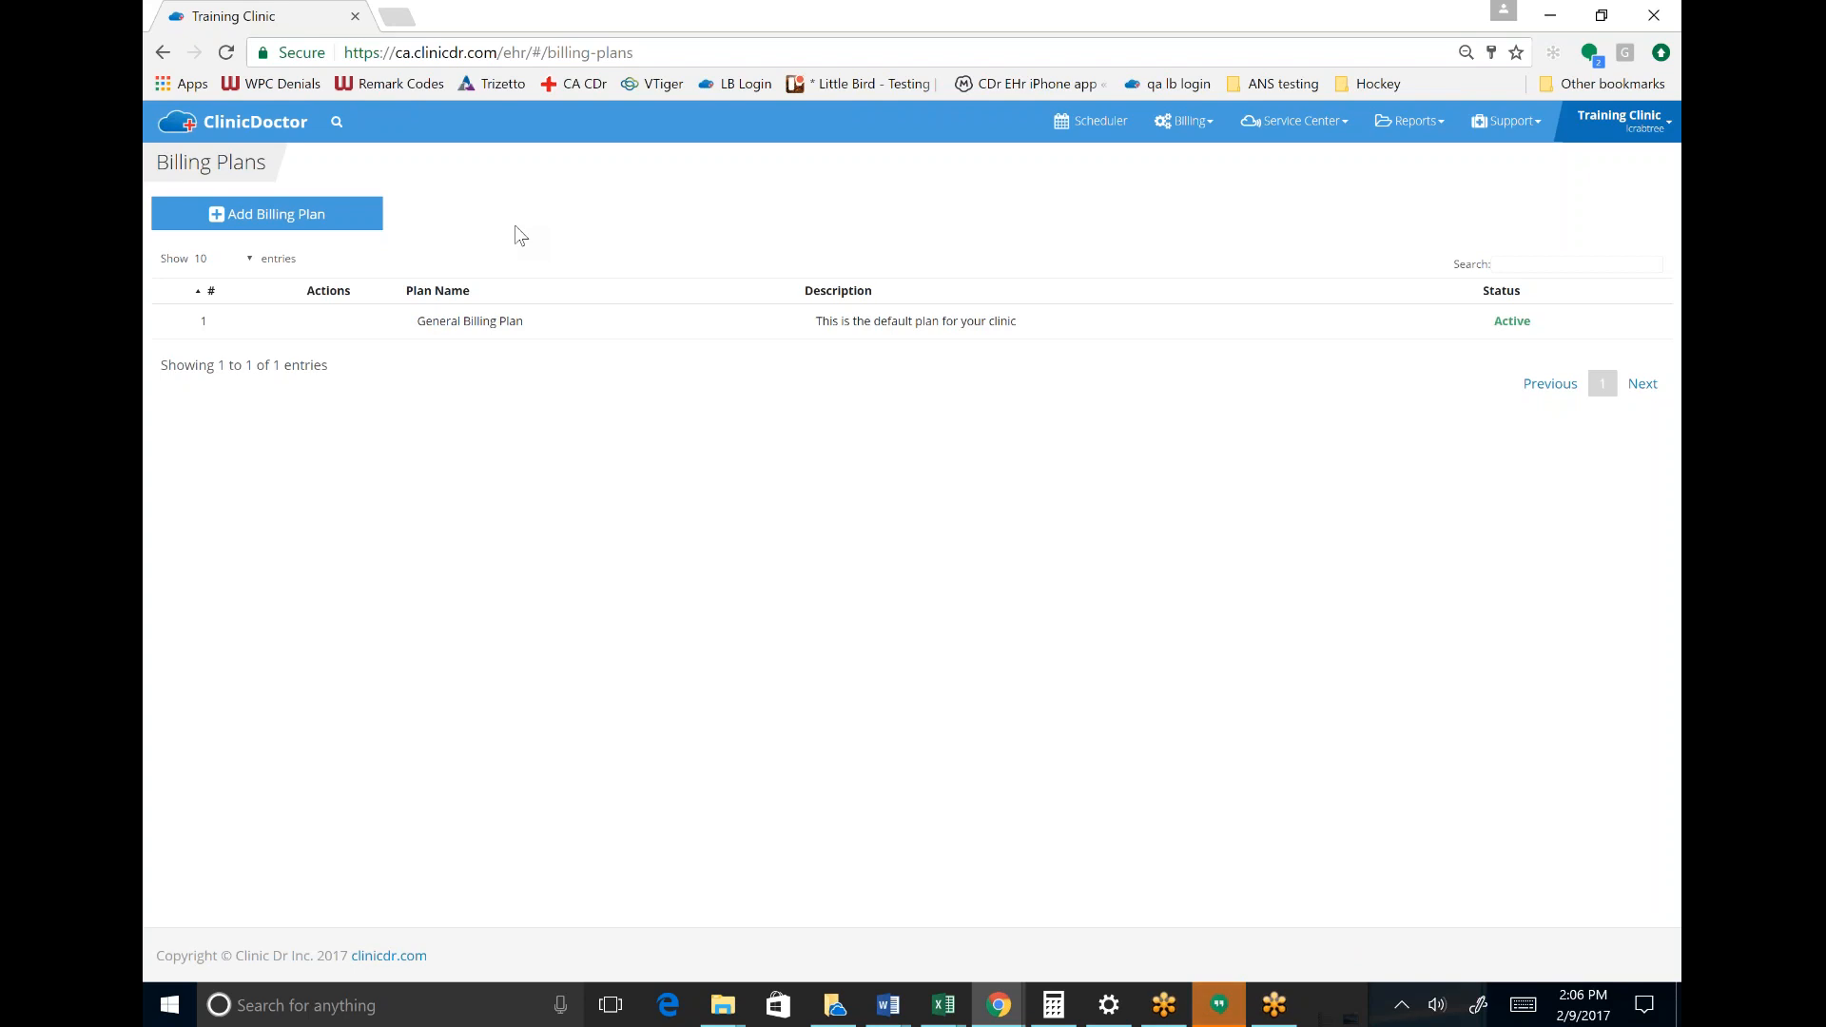
click(297, 220)
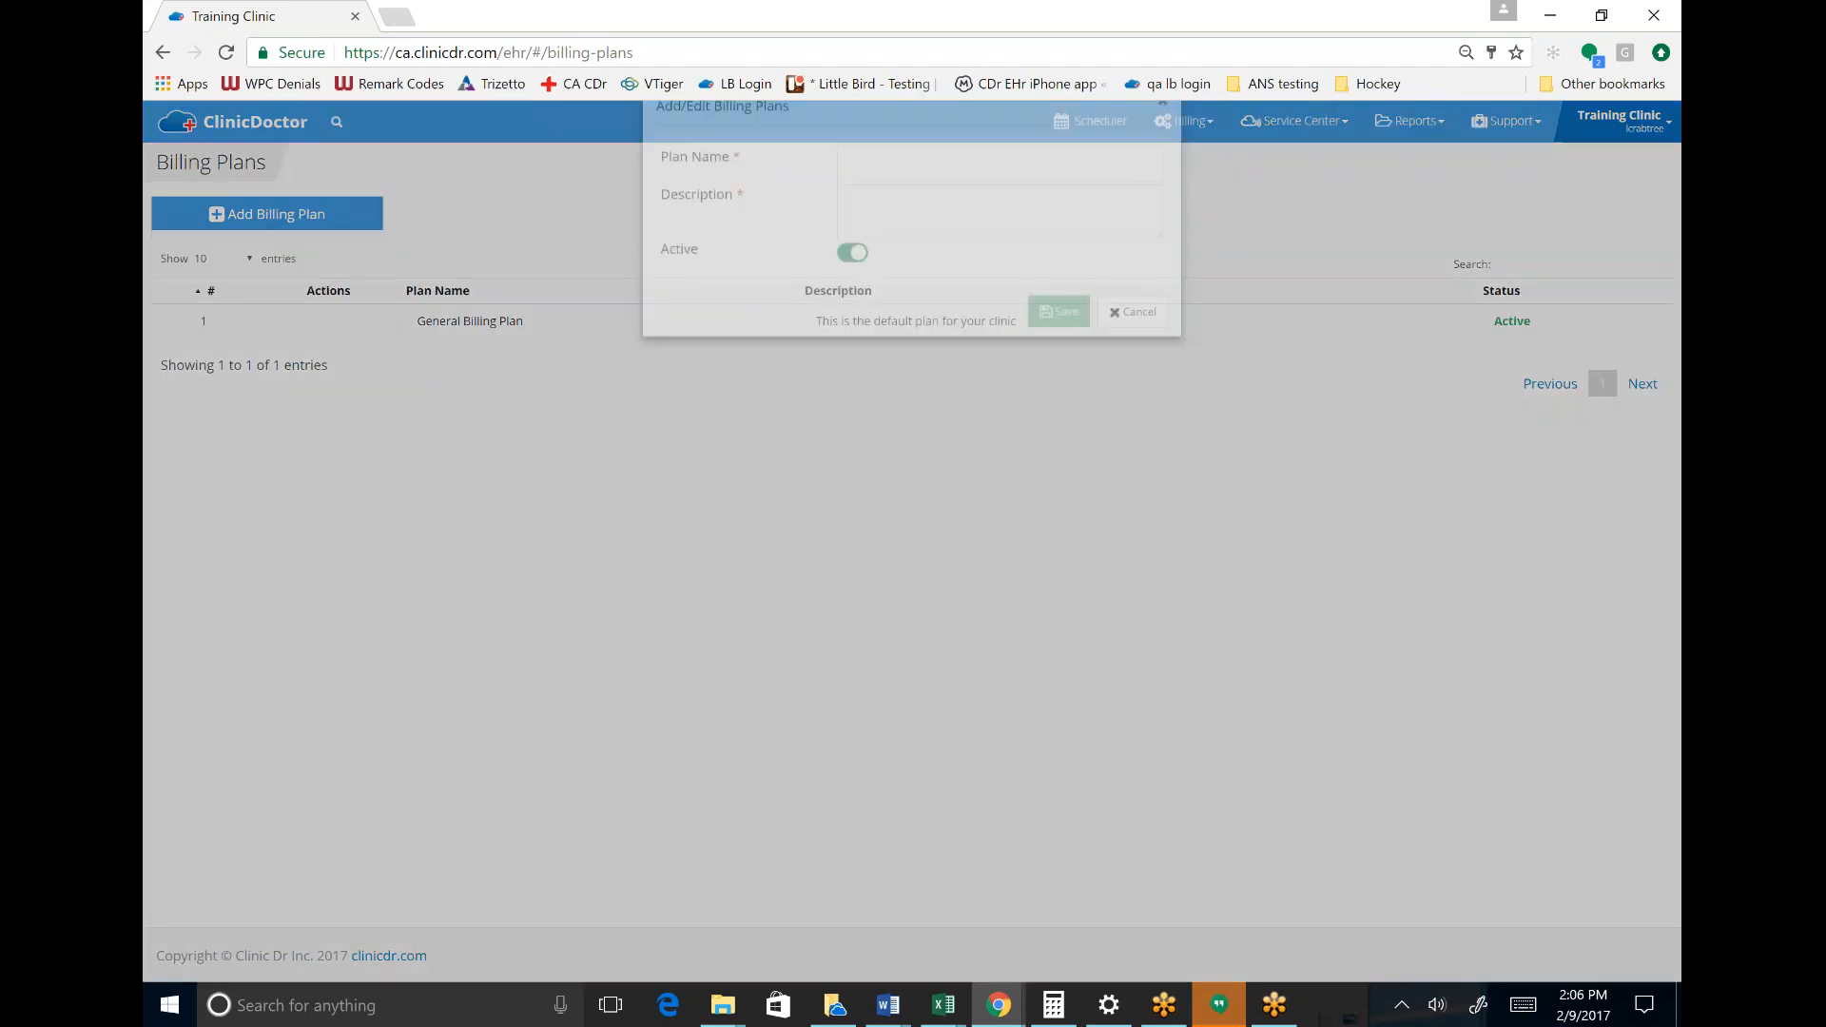
Save billing plan 'UHC' described 'UHC network allowables', then go to Network Reimbursement.
click(861, 217)
text(UHC)
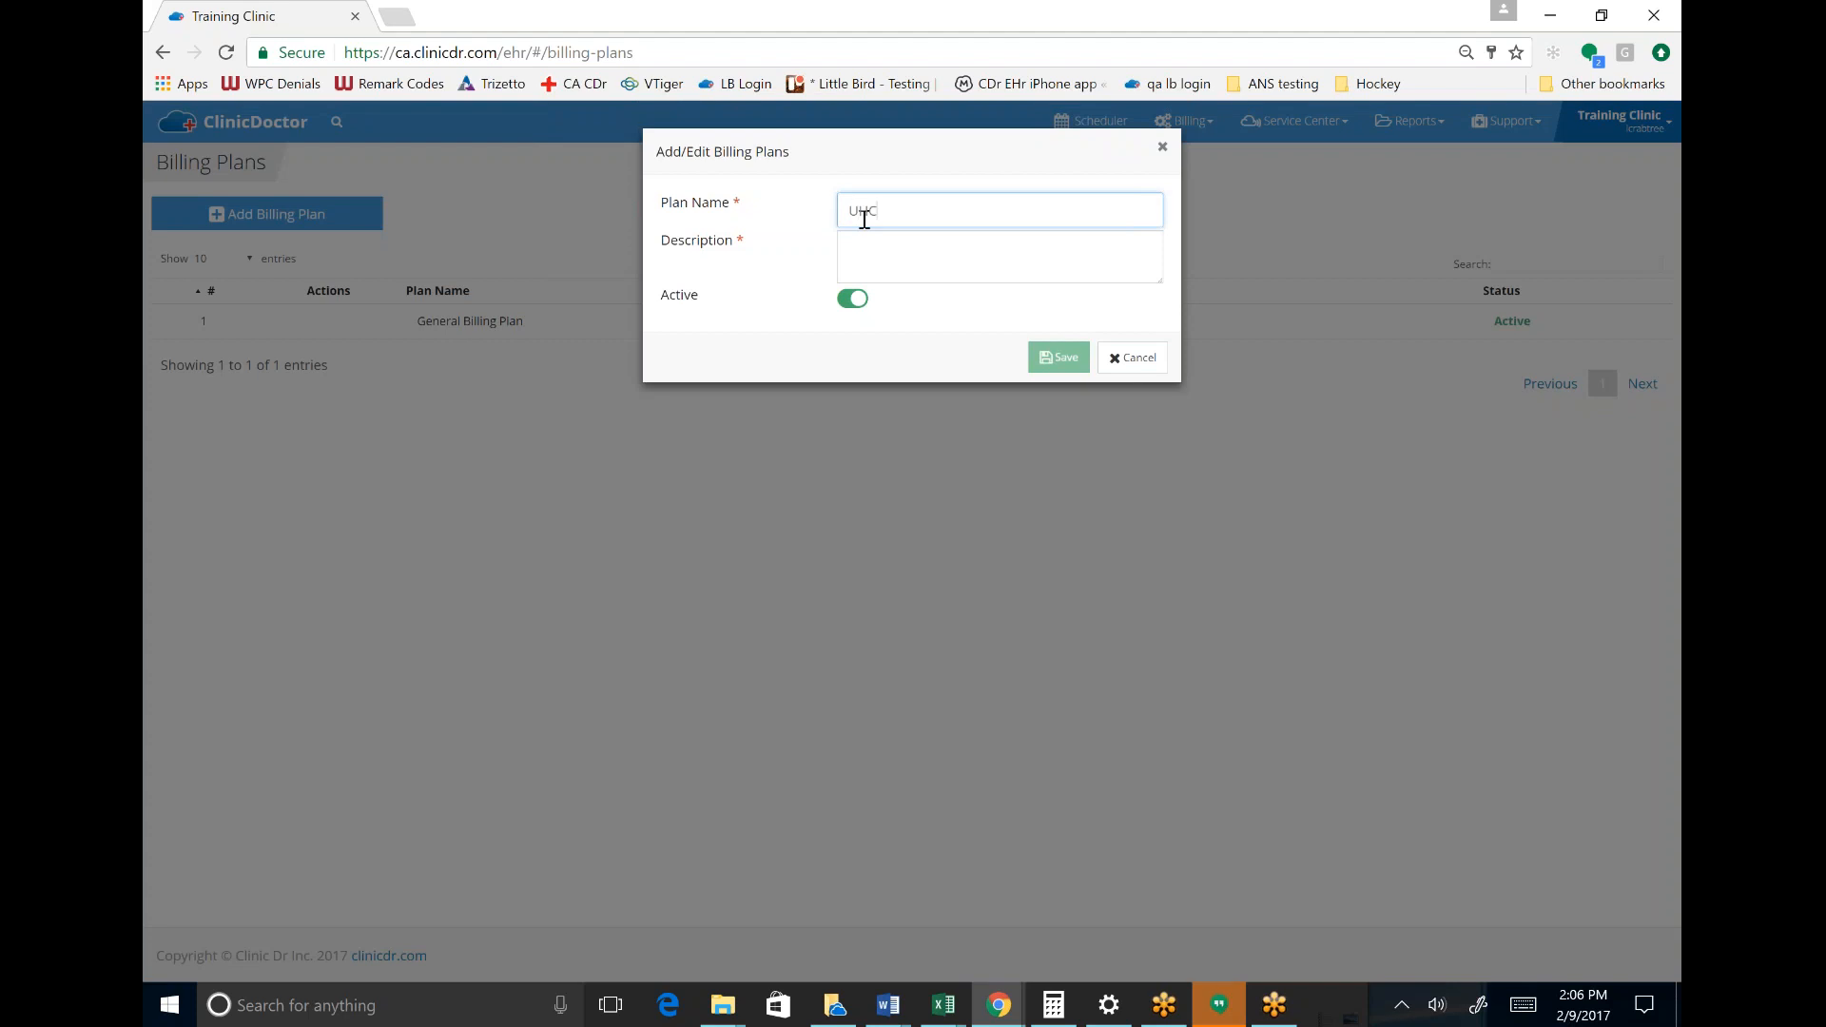
double_click(864, 217)
key(ctrl+c)
click(917, 261)
key(ctrl+v)
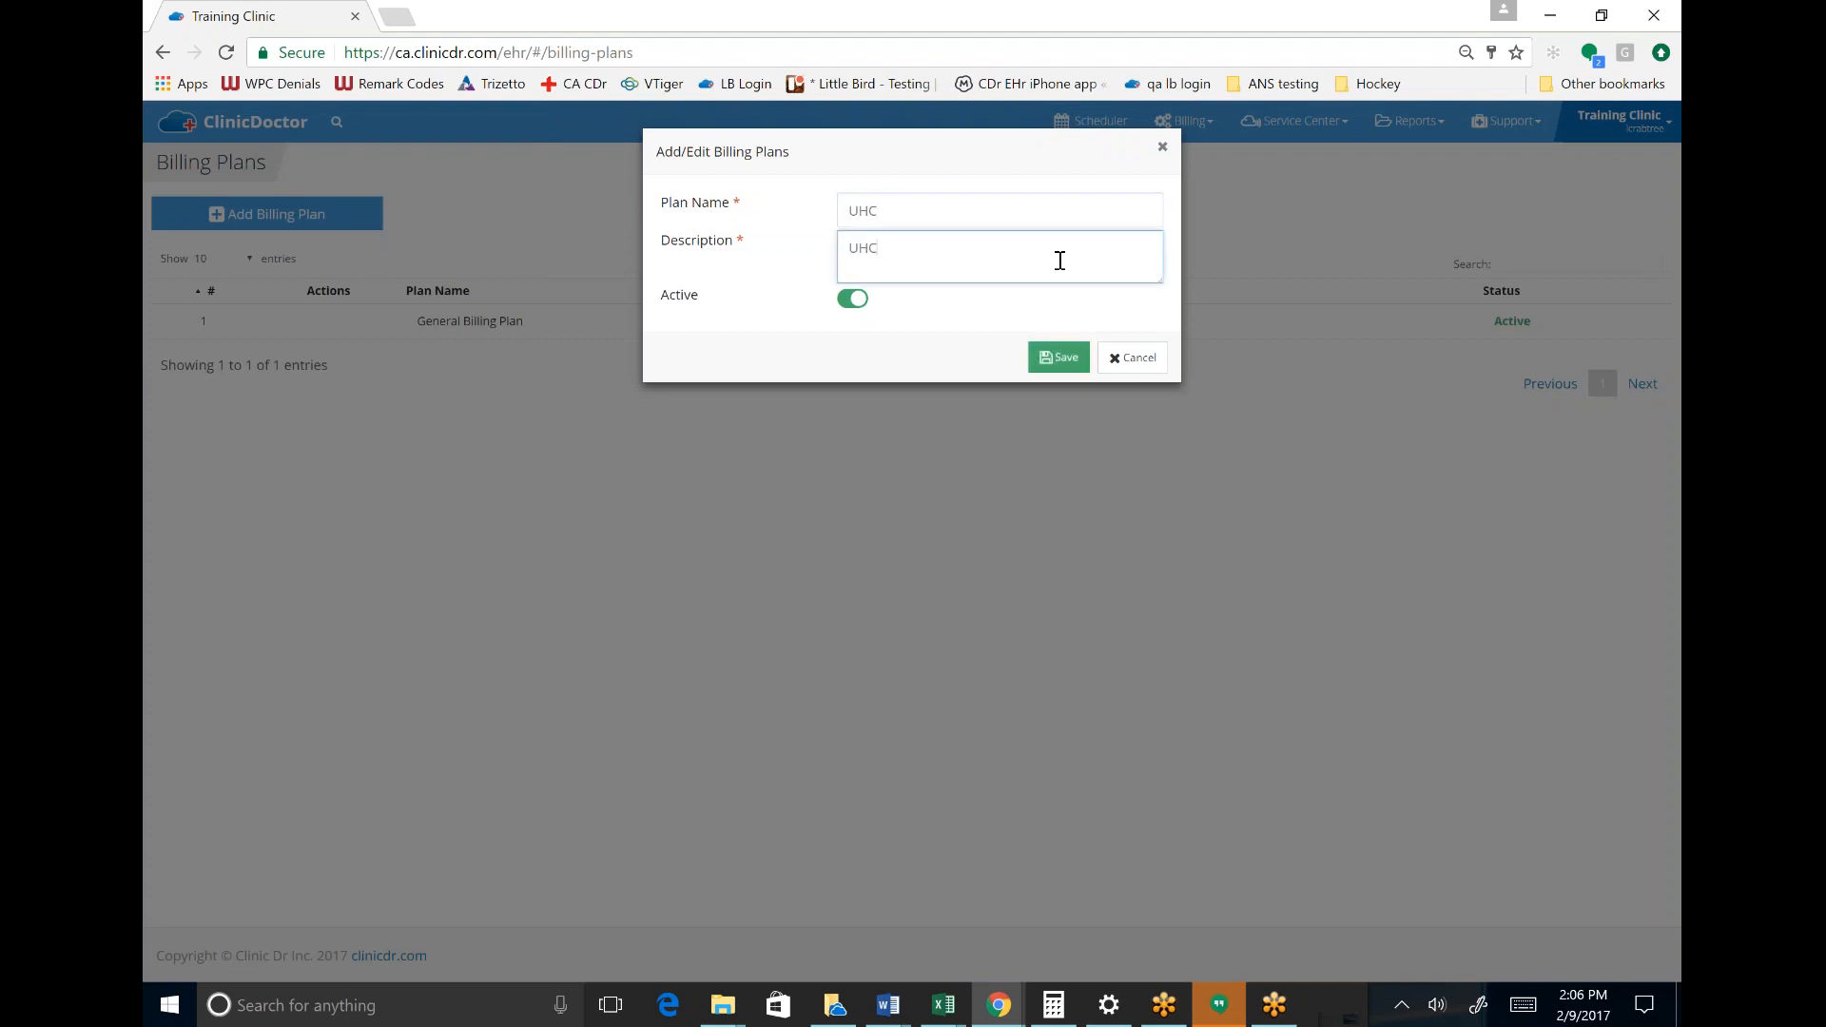
text(network allowables)
click(1075, 358)
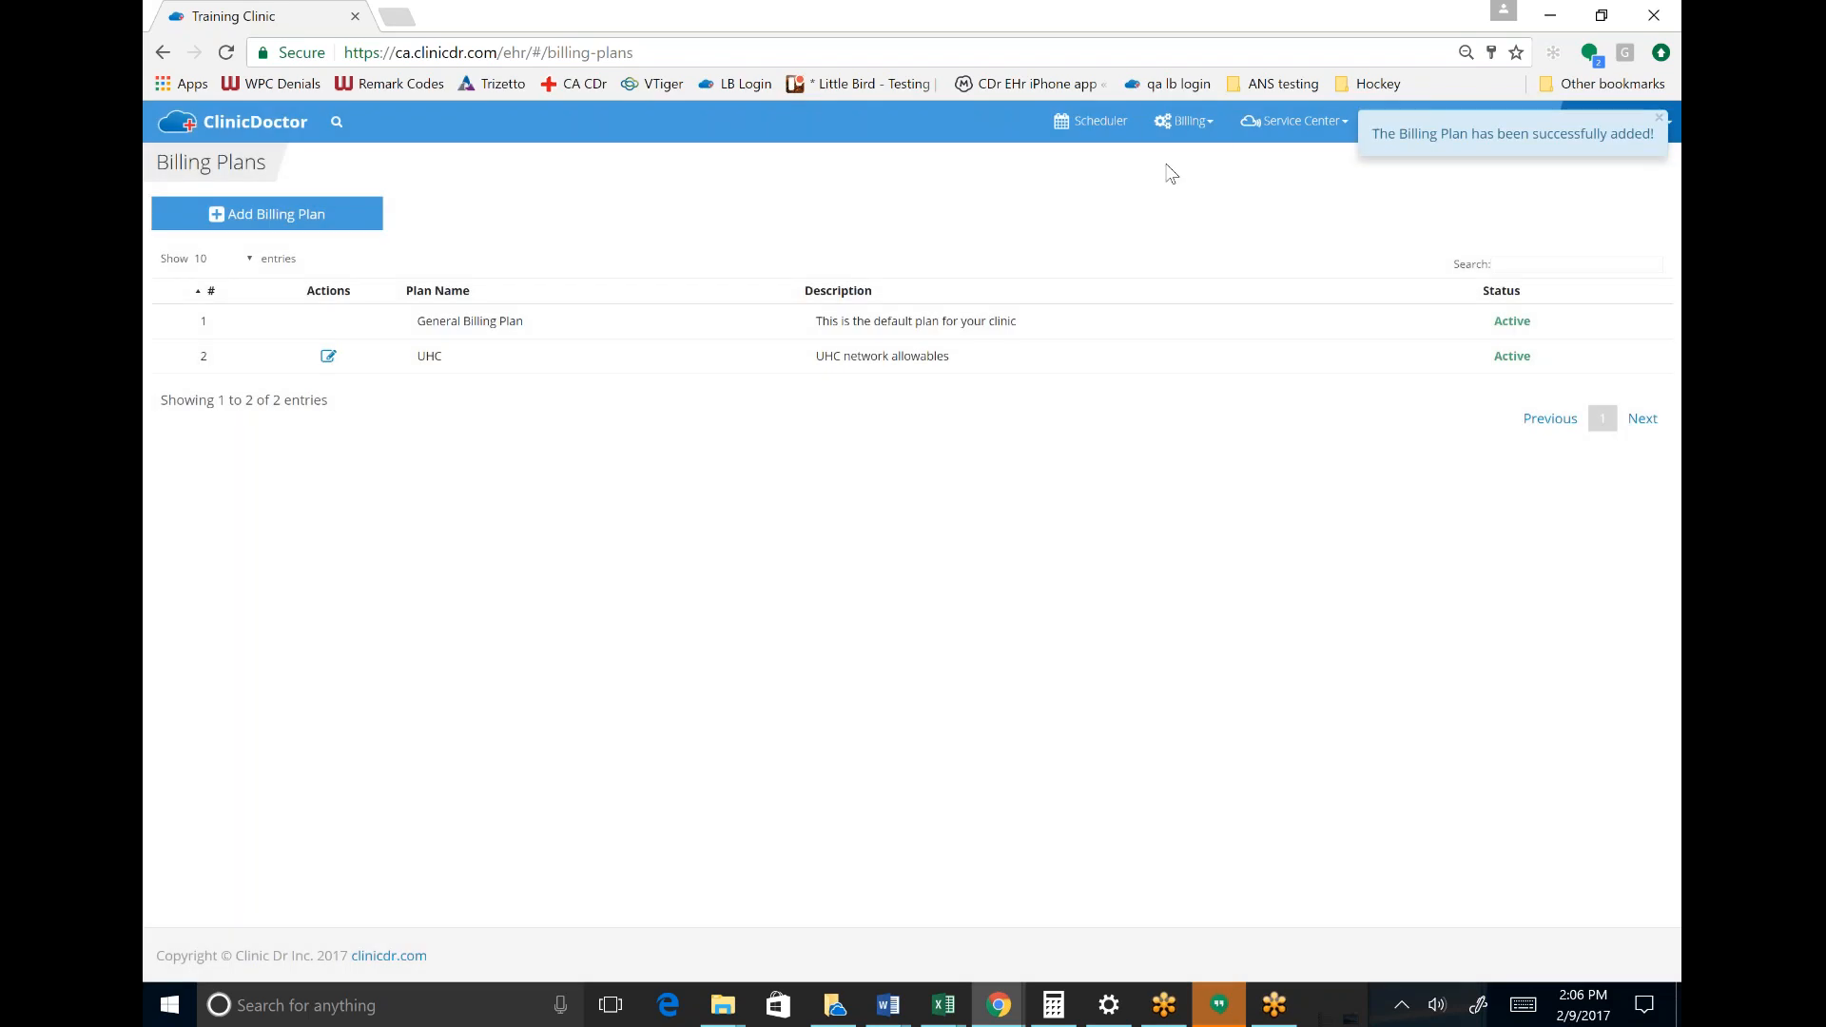
click(1196, 134)
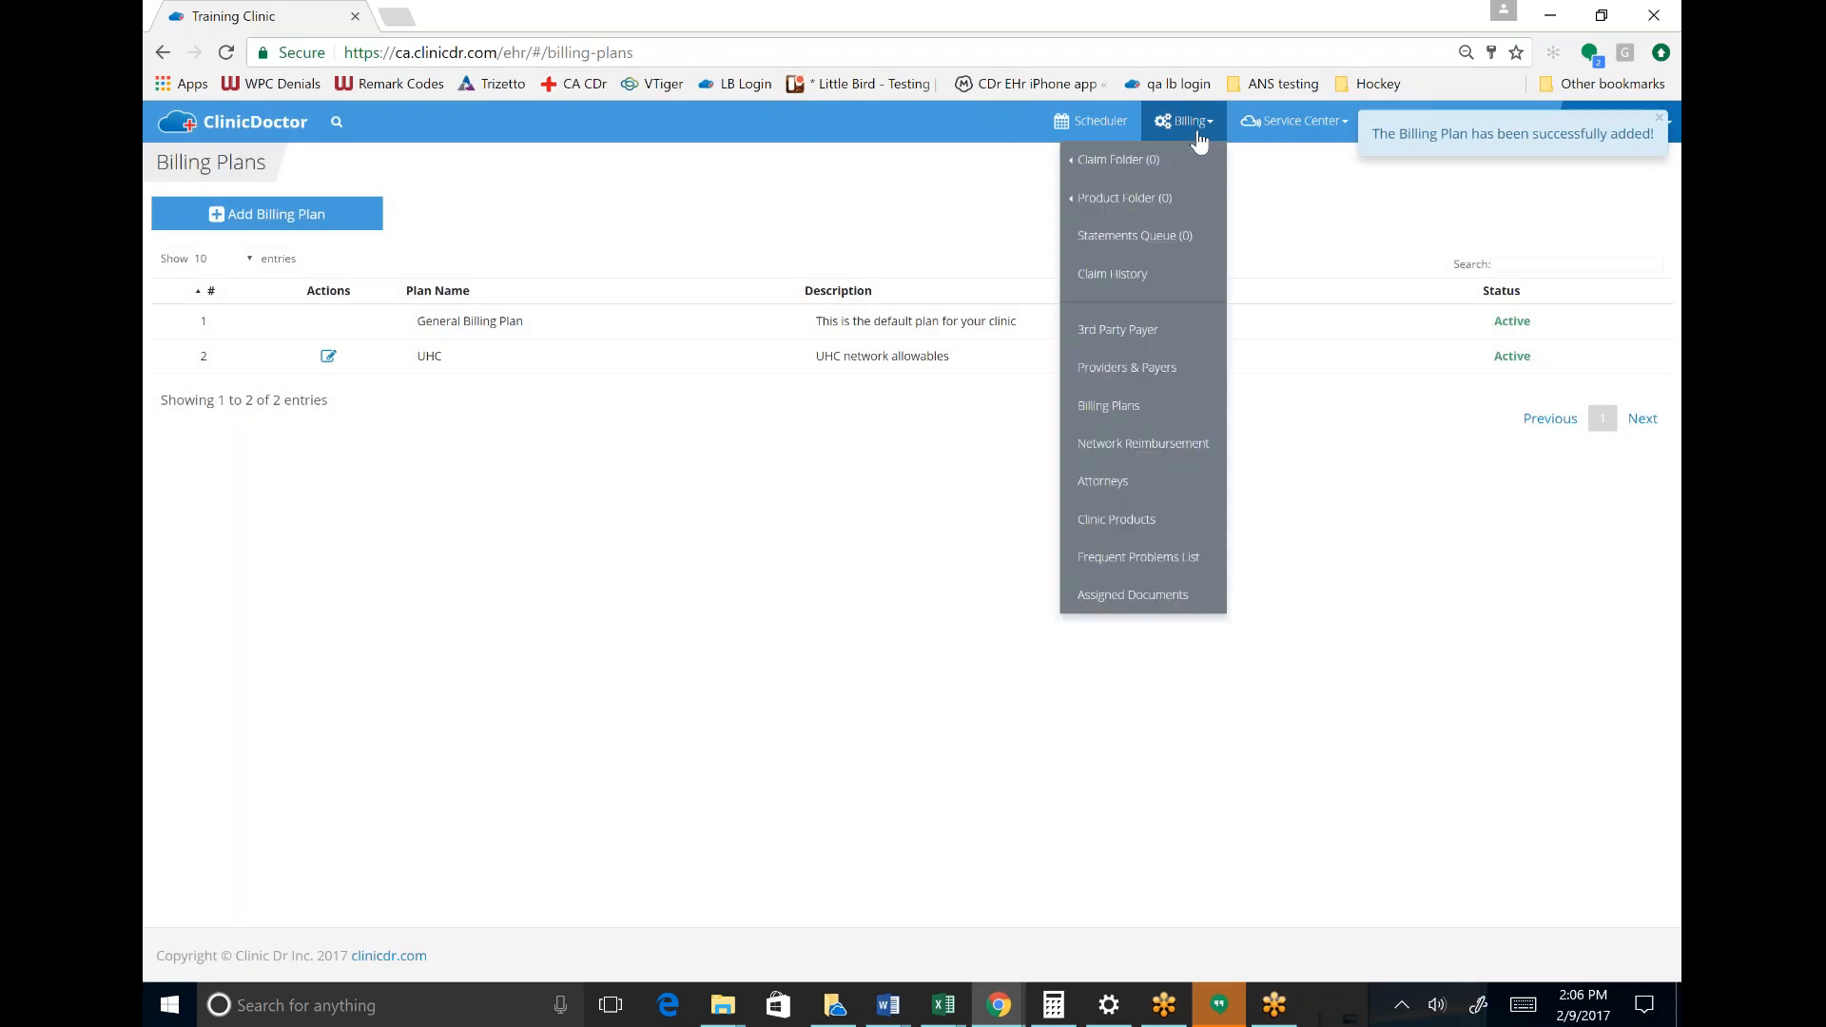
click(1154, 452)
Check plan amounts for code 98940 under Chiropractic Manipulative Treatment, closing without changes.
click(232, 218)
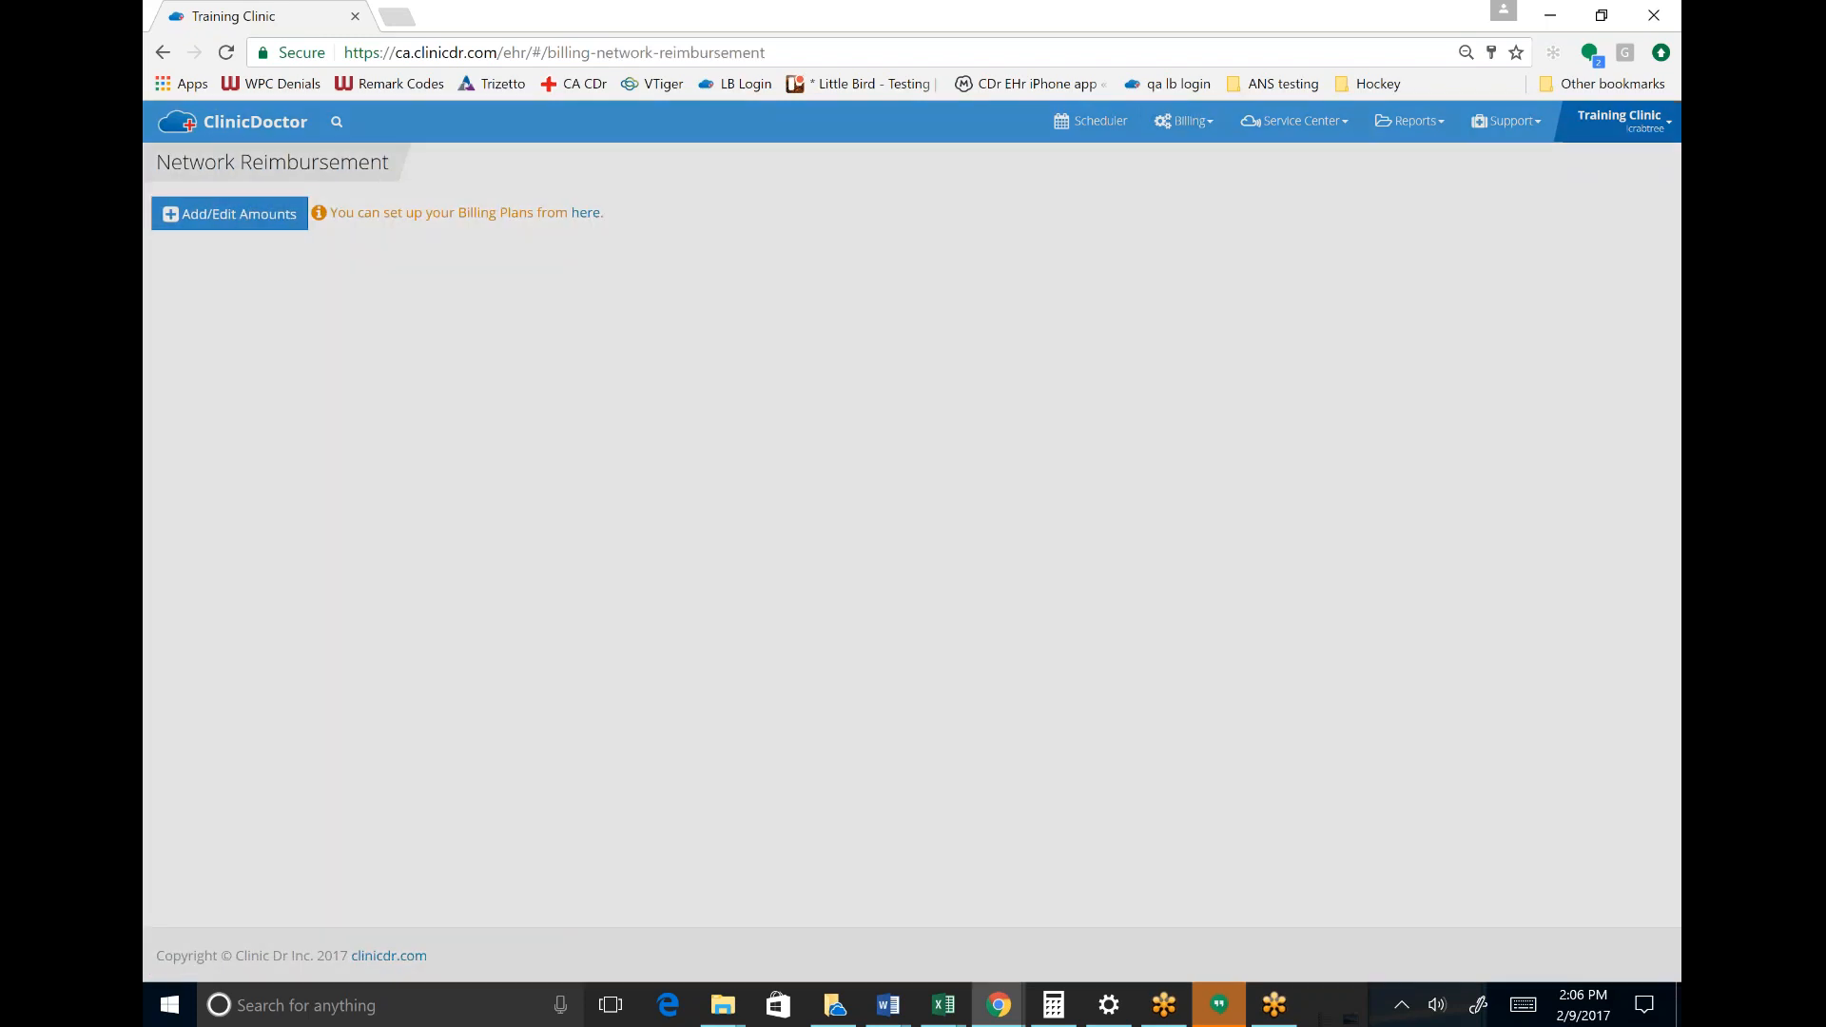
click(808, 210)
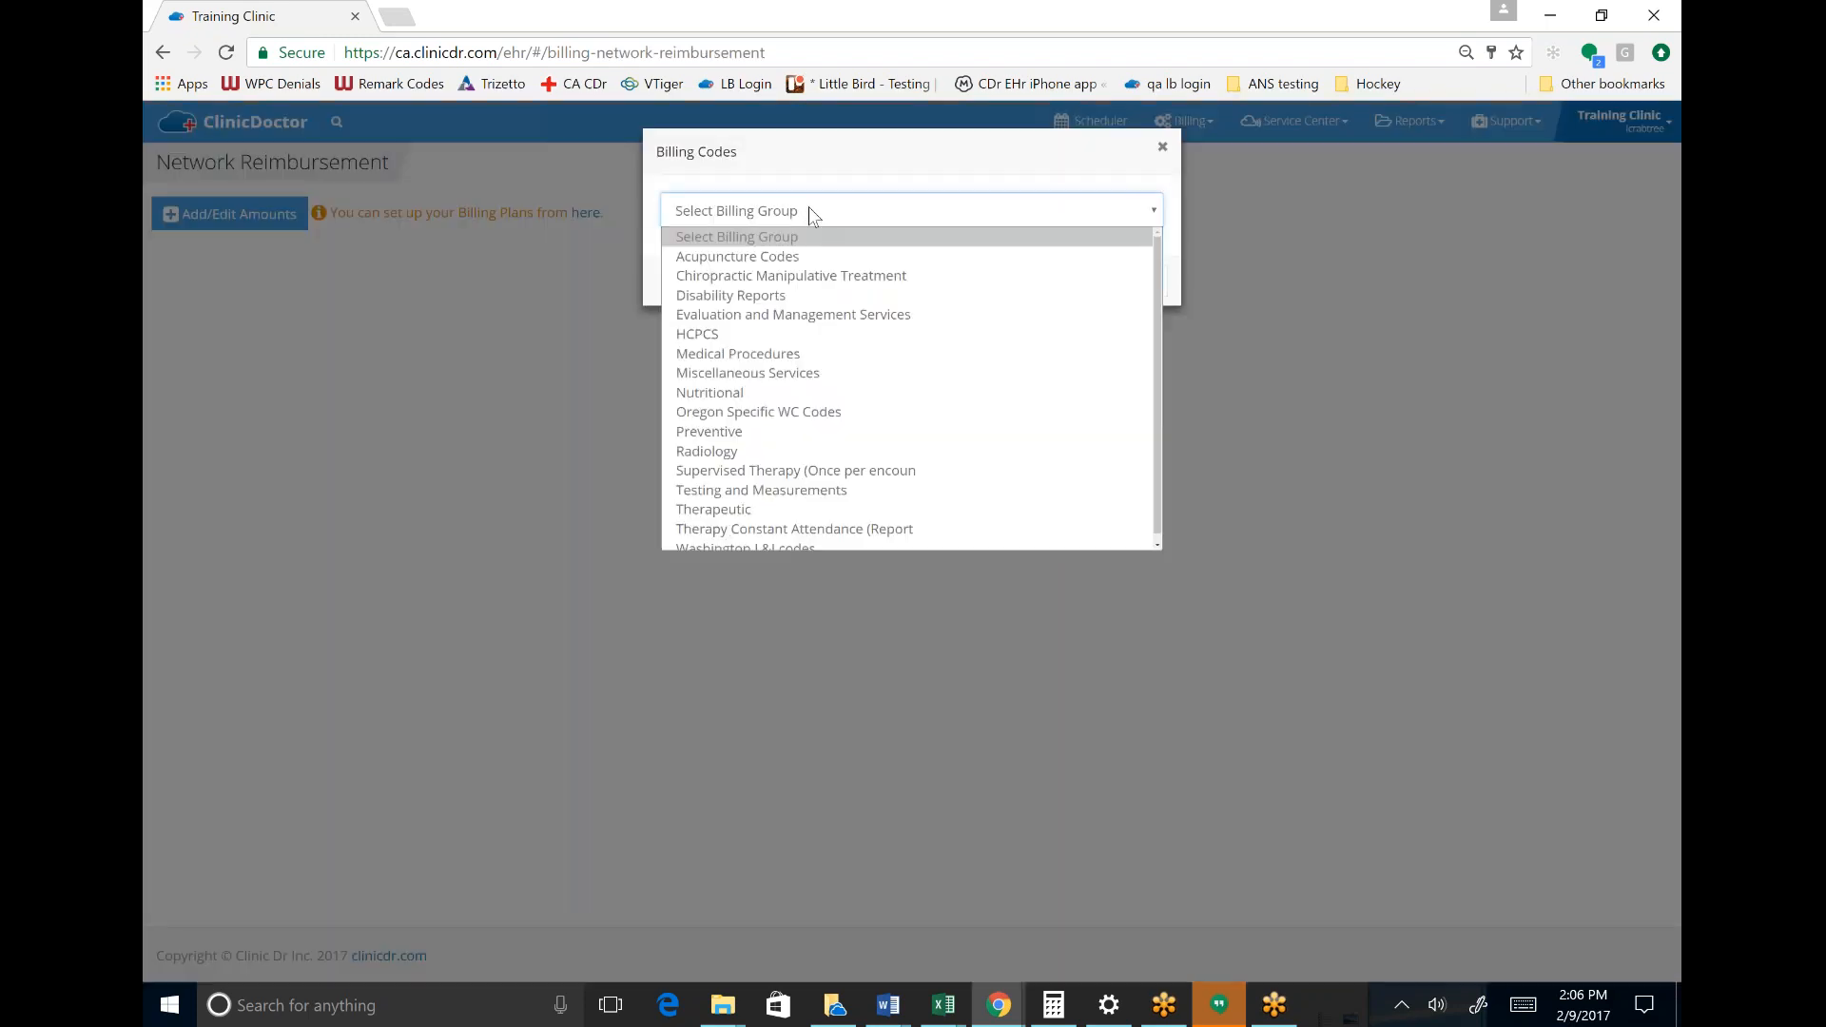
click(785, 277)
click(806, 255)
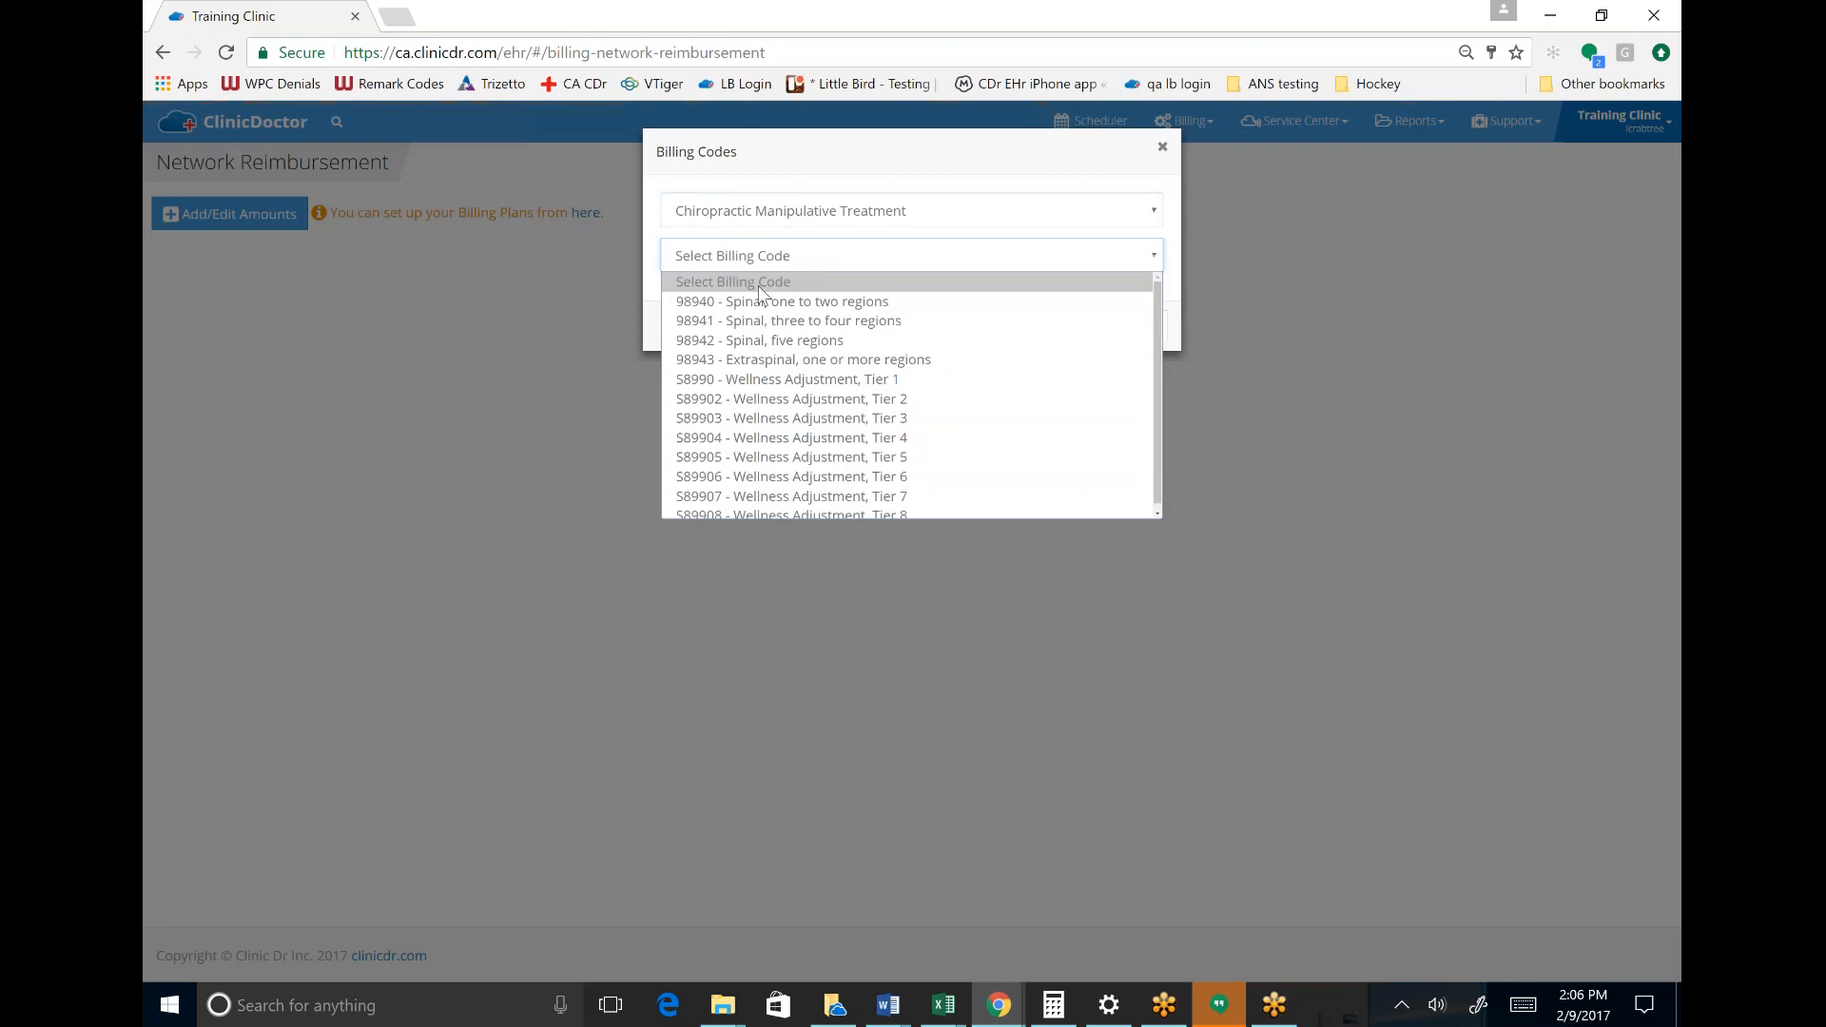
click(761, 301)
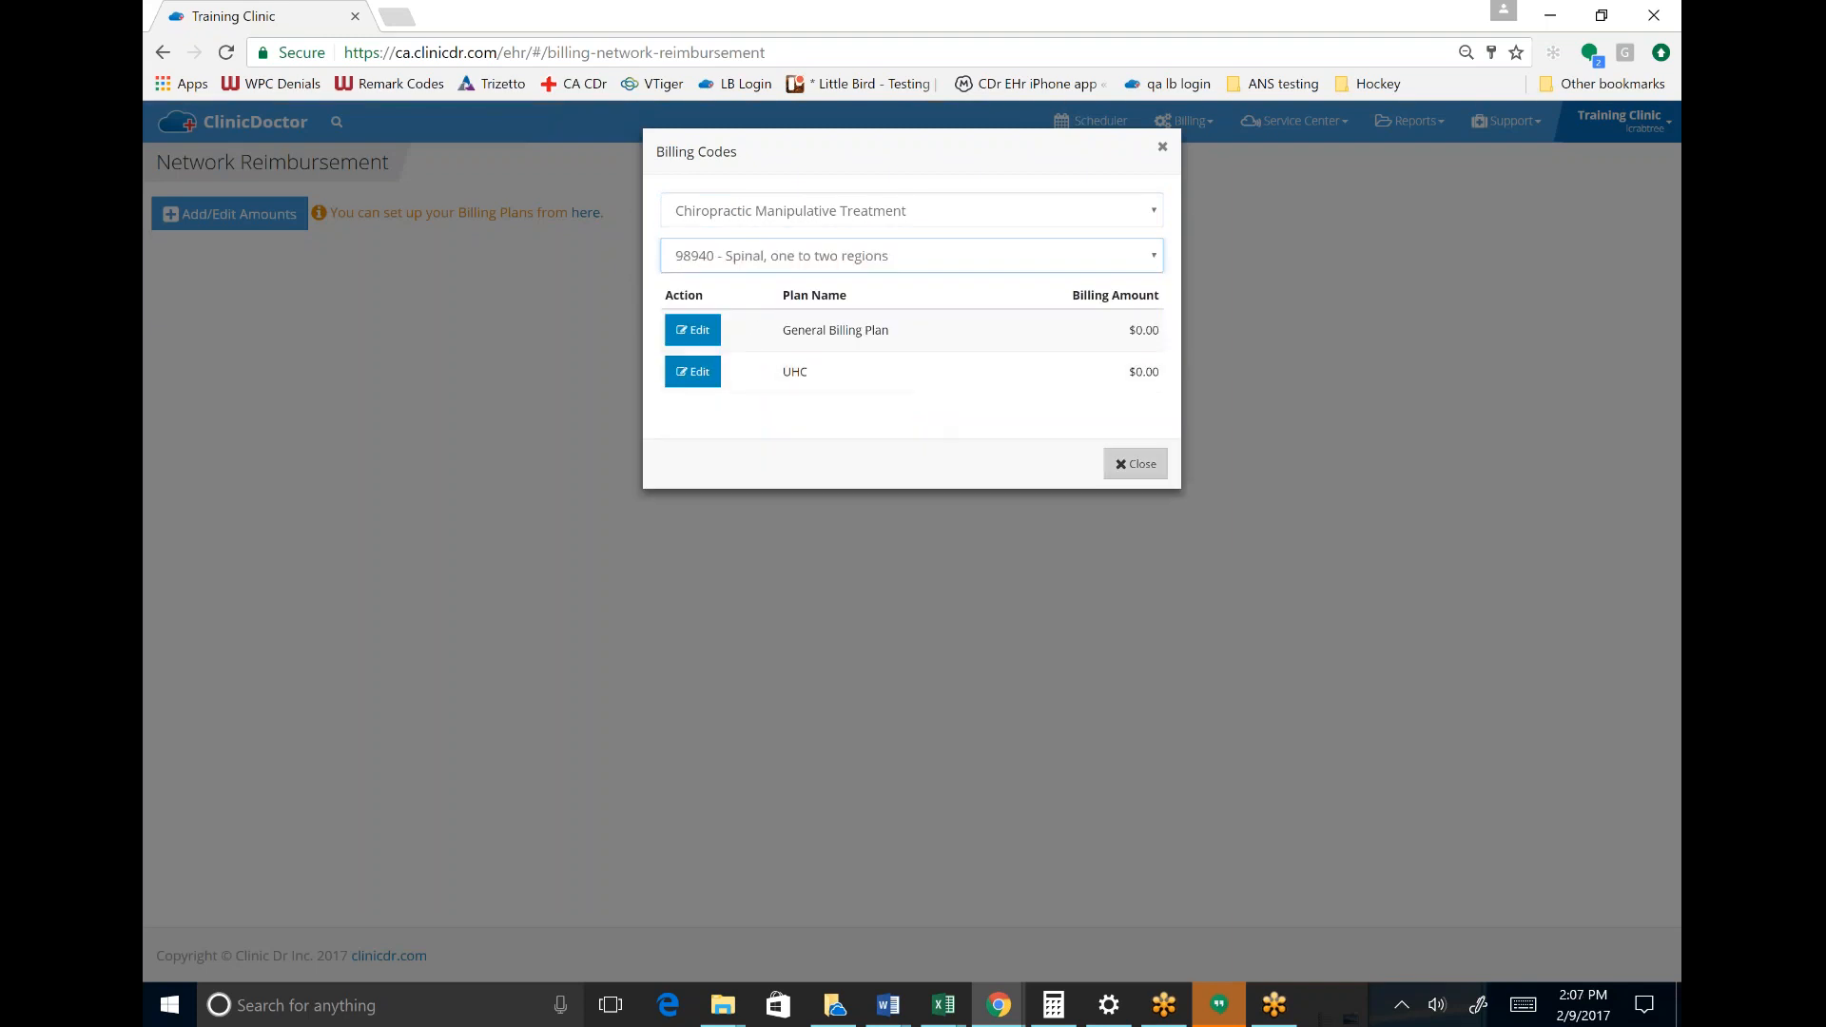
click(1132, 465)
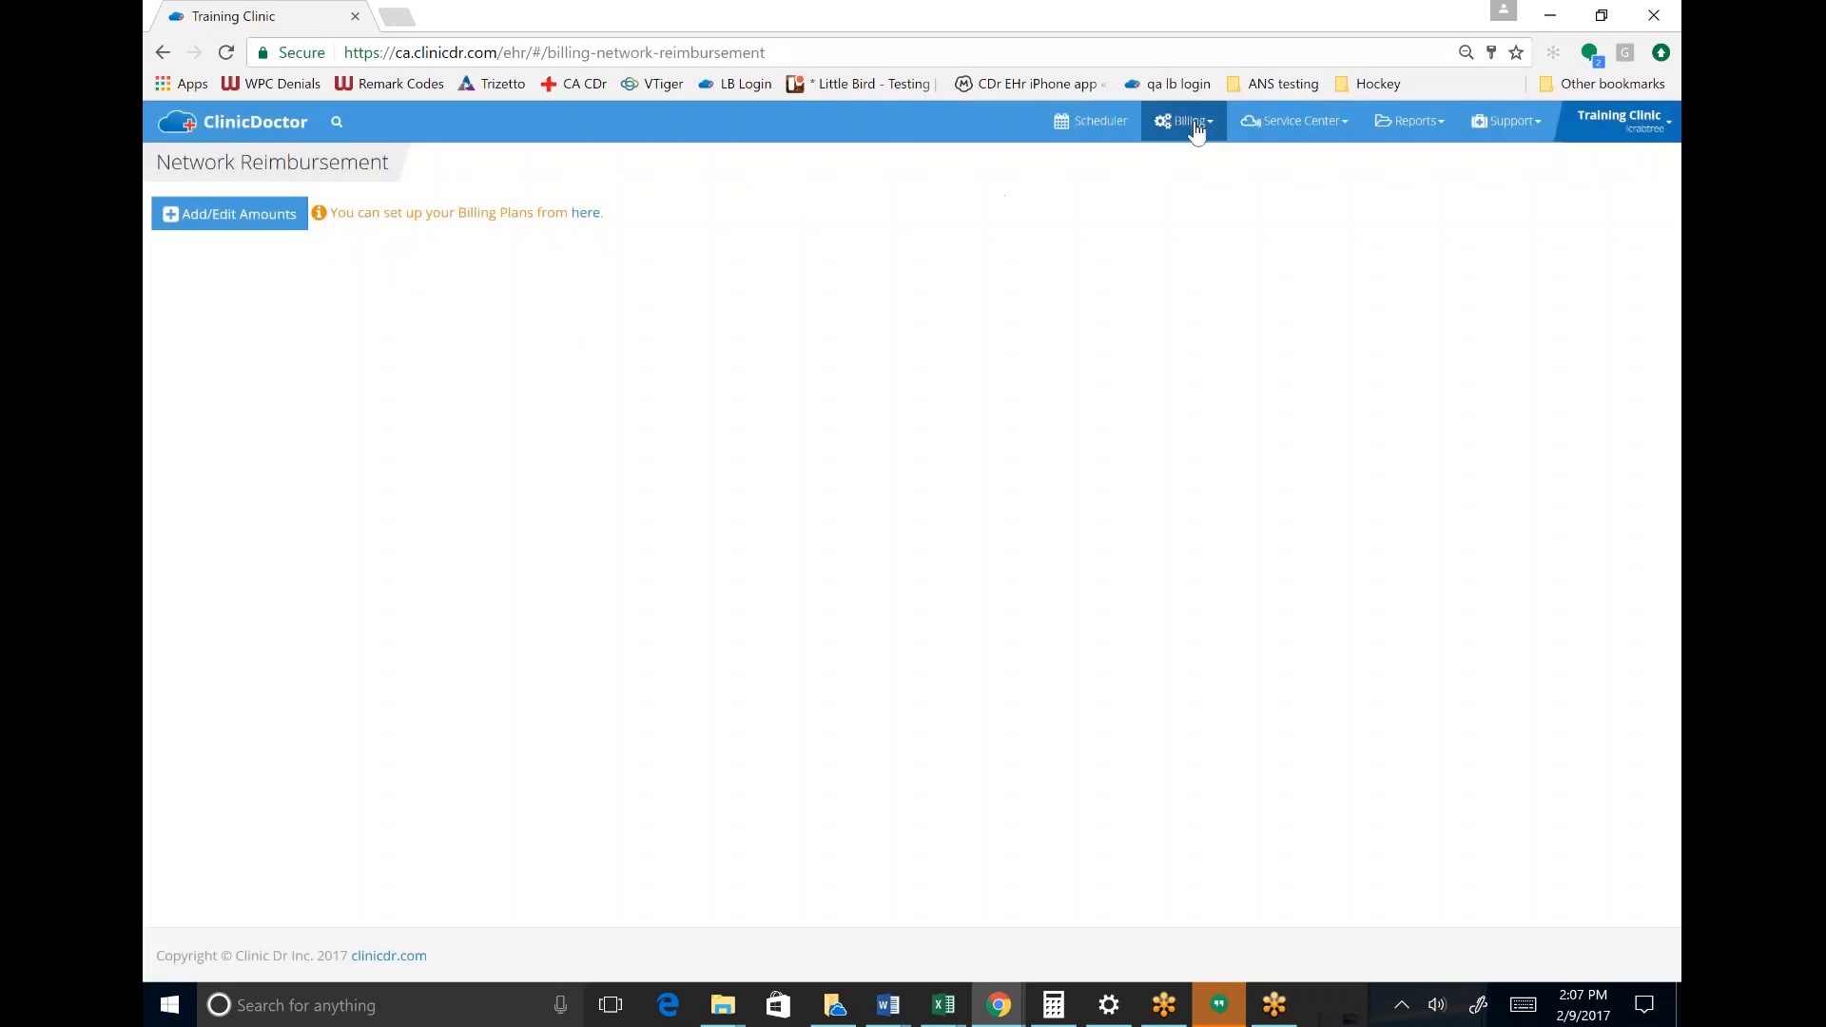
Open reimbursement amounts for Chiropractic Manipulative Treatment code 98940 Spinal, one to two regions.
click(1189, 122)
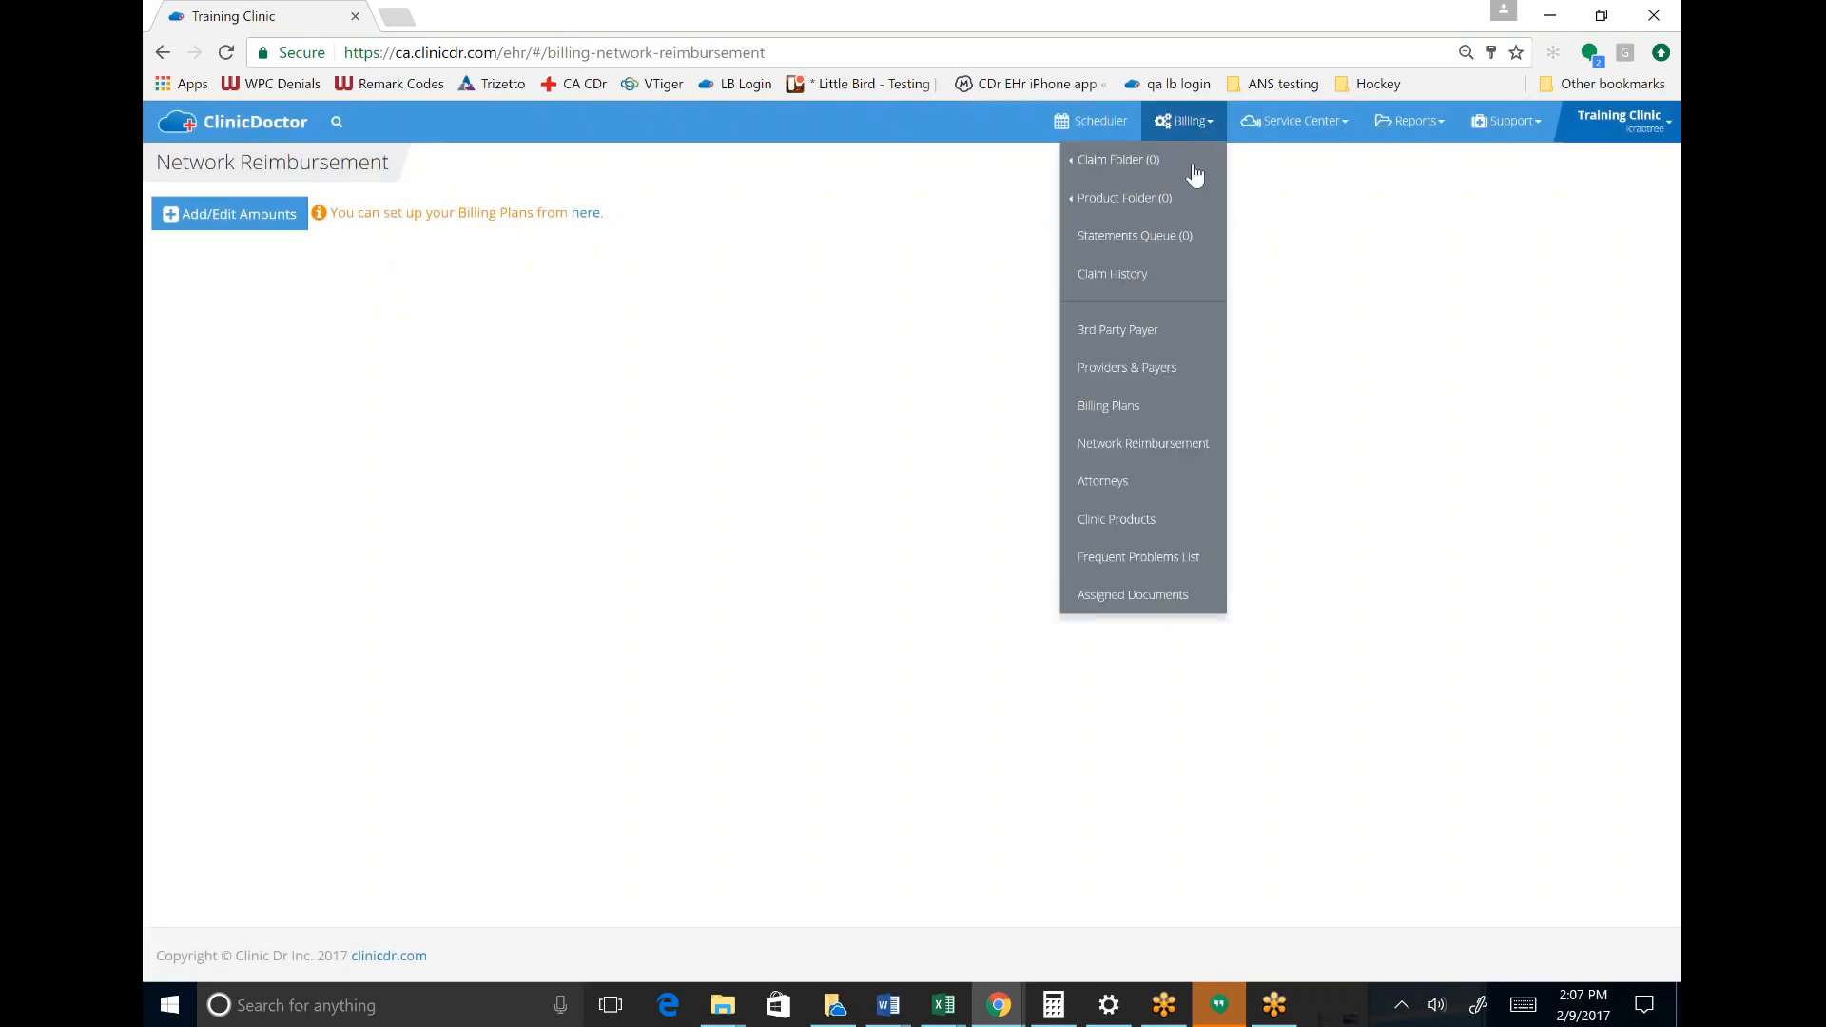
click(1143, 443)
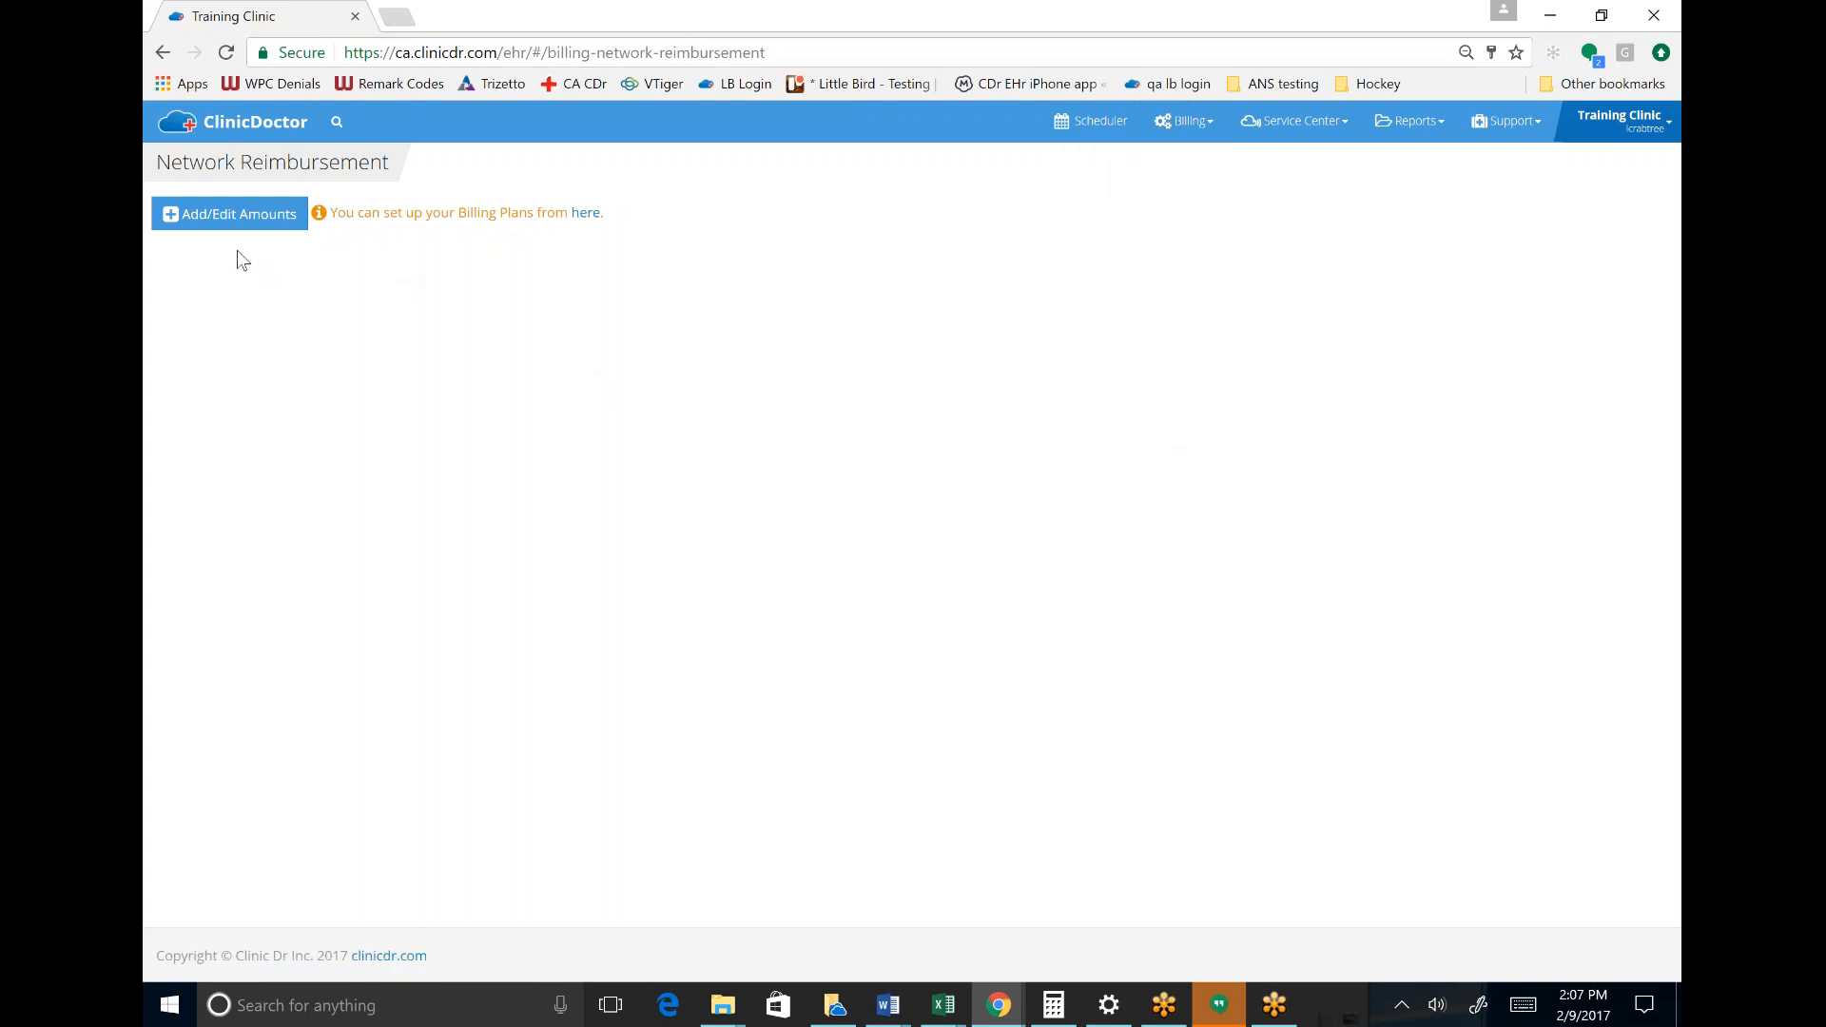
click(241, 223)
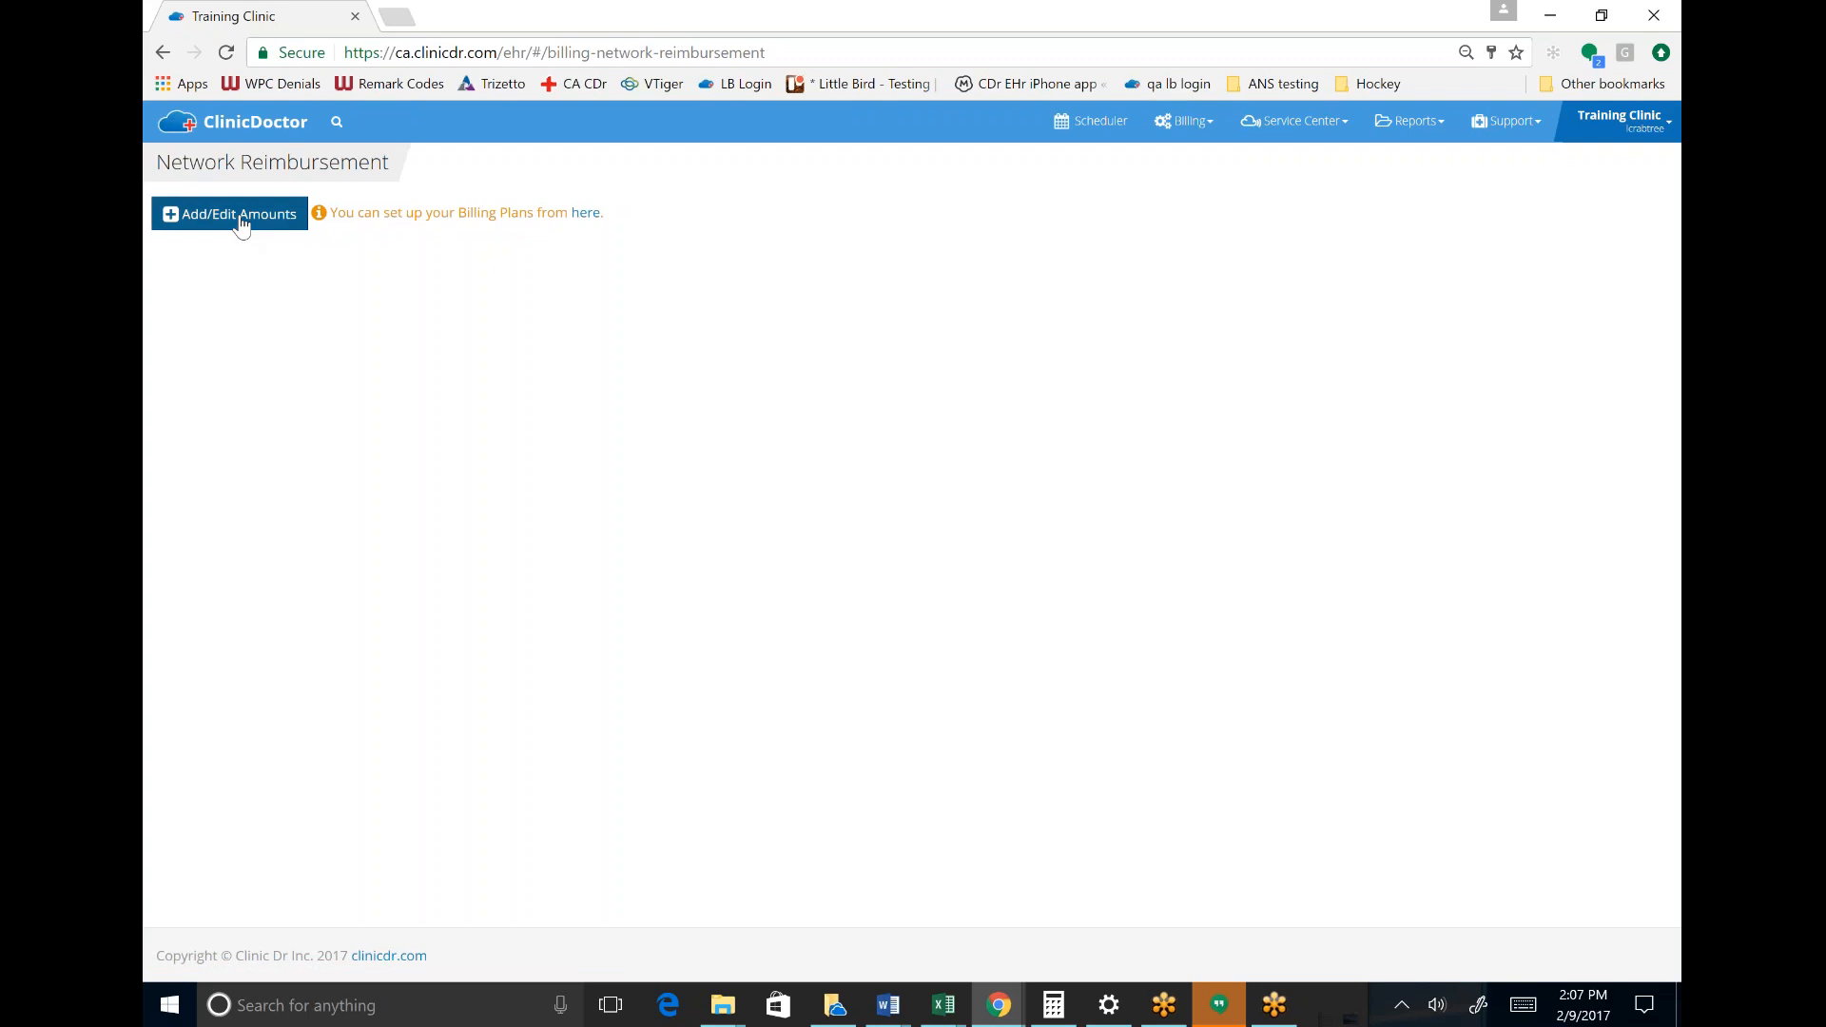
click(810, 222)
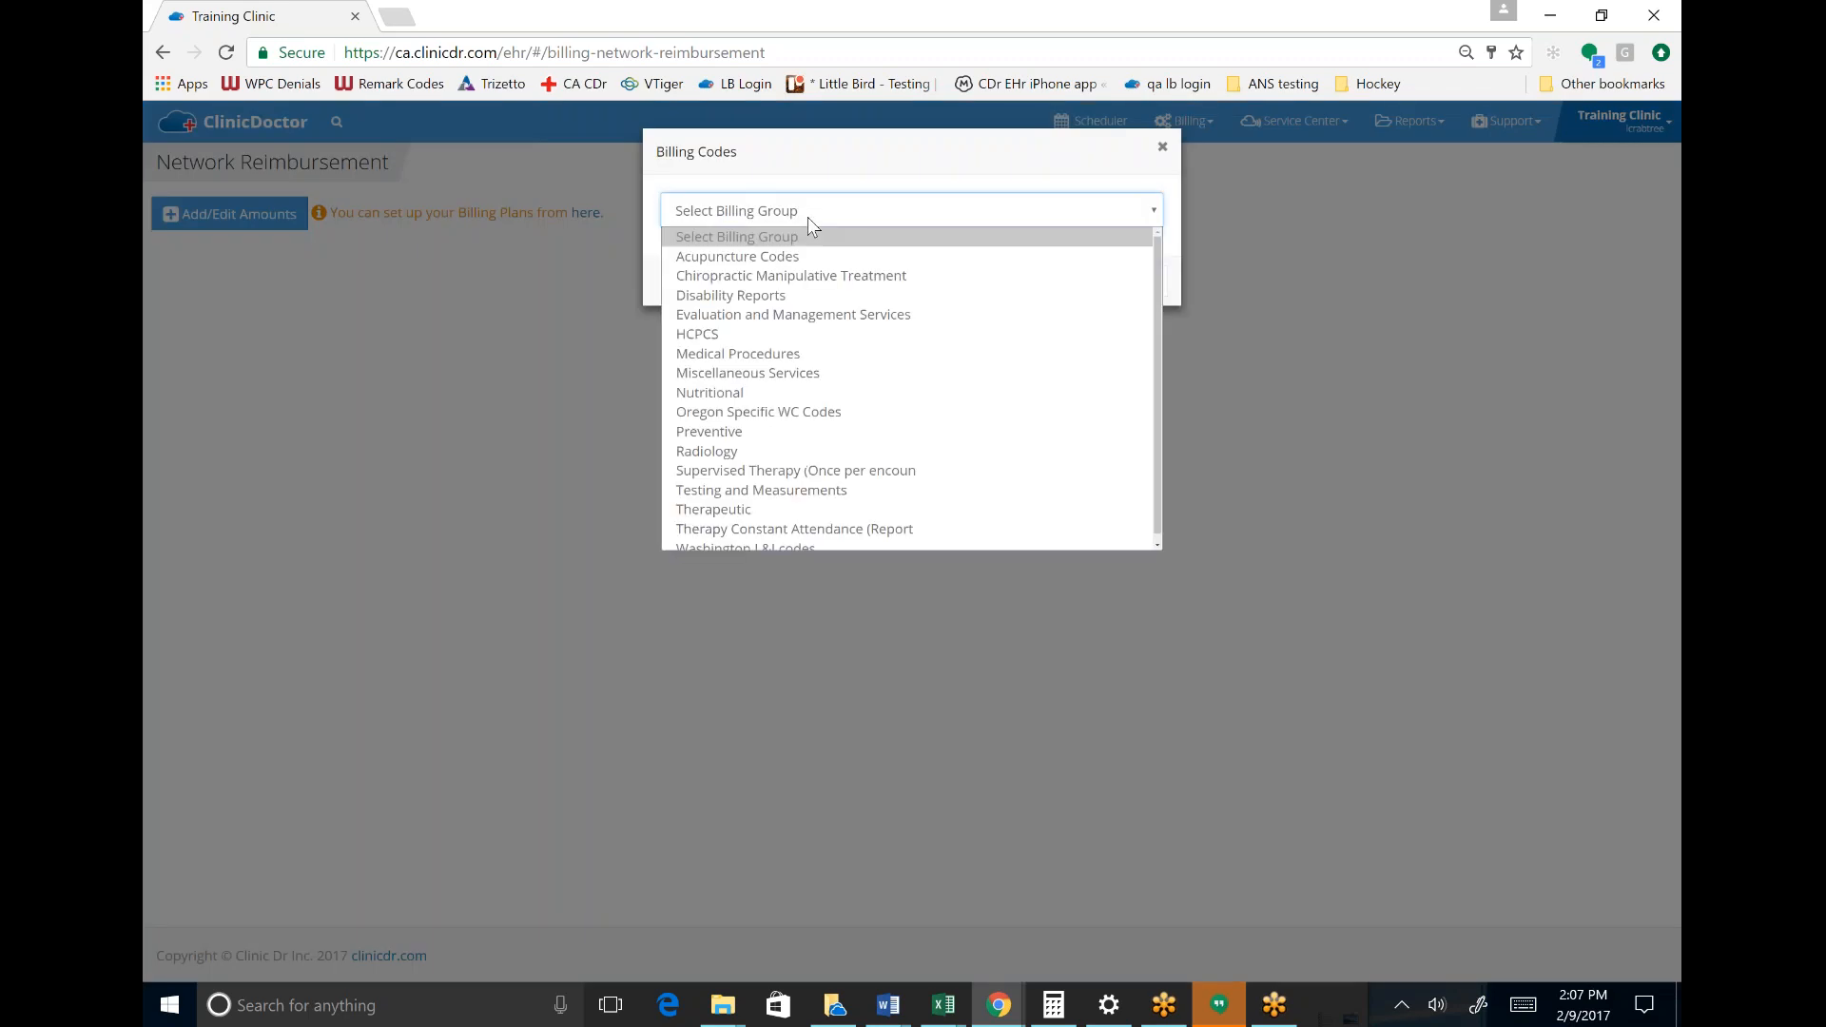
click(799, 276)
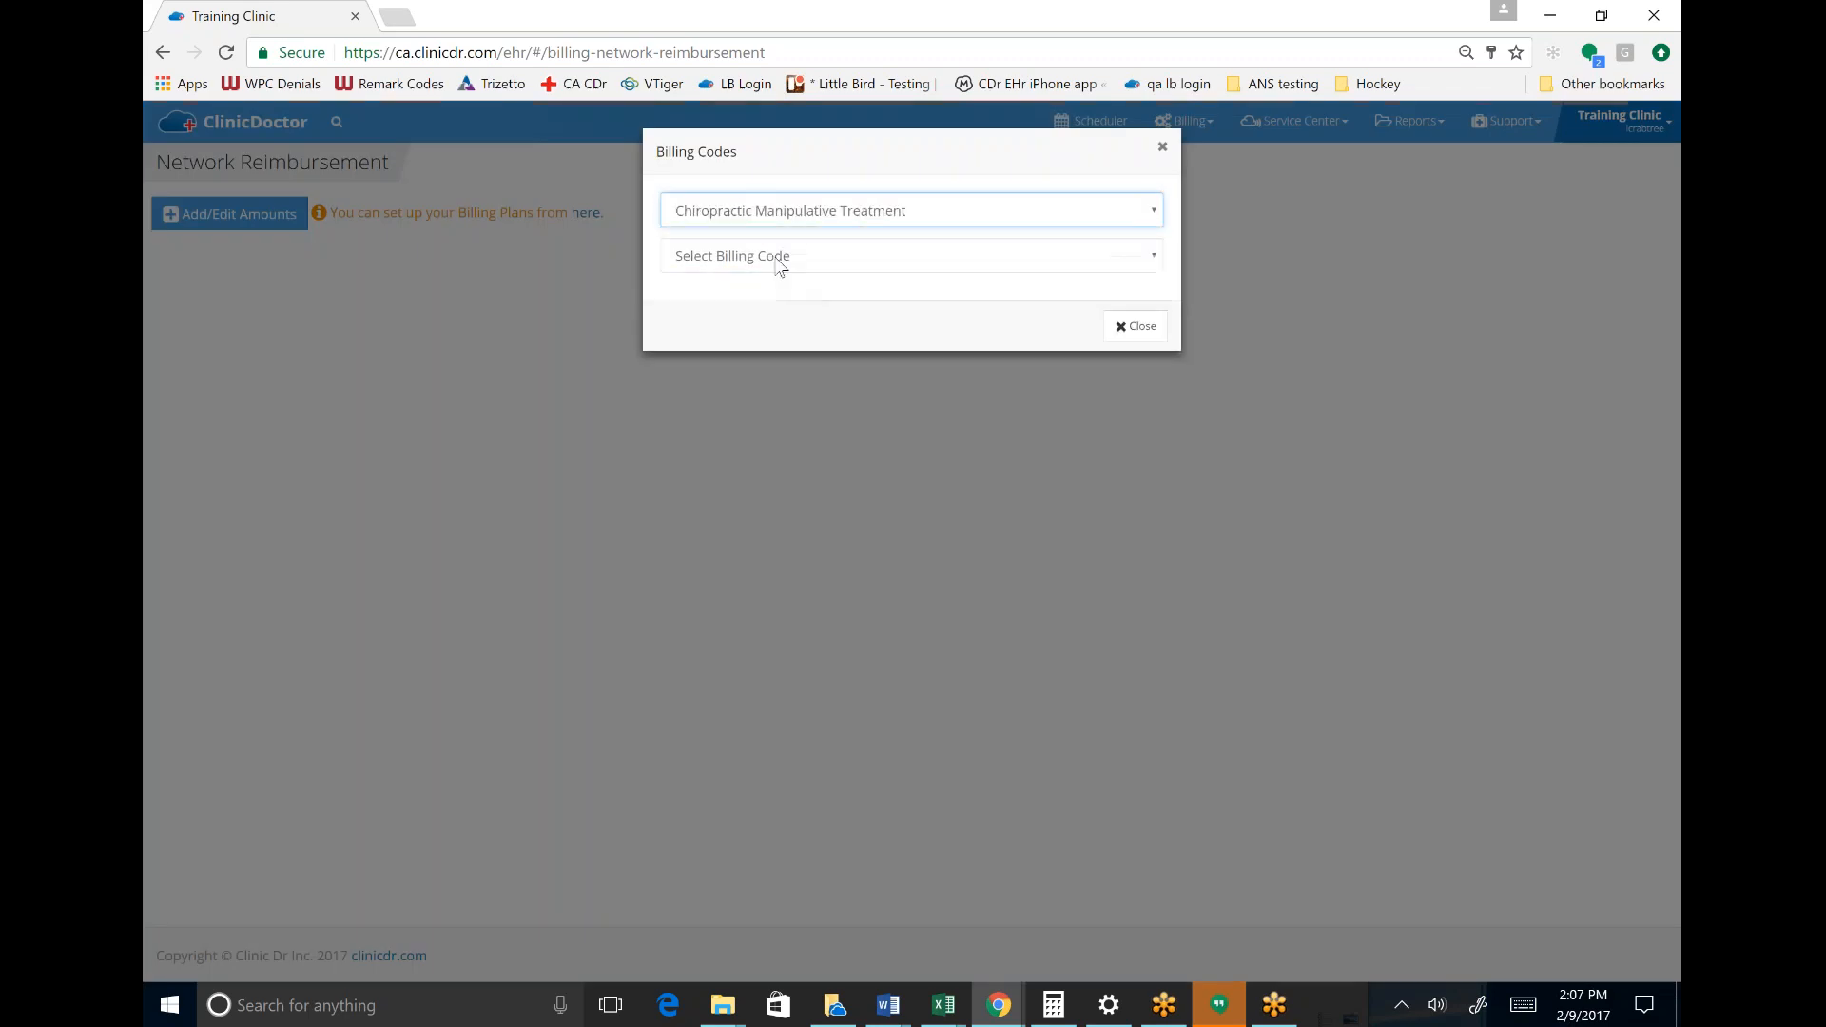
click(785, 255)
click(777, 303)
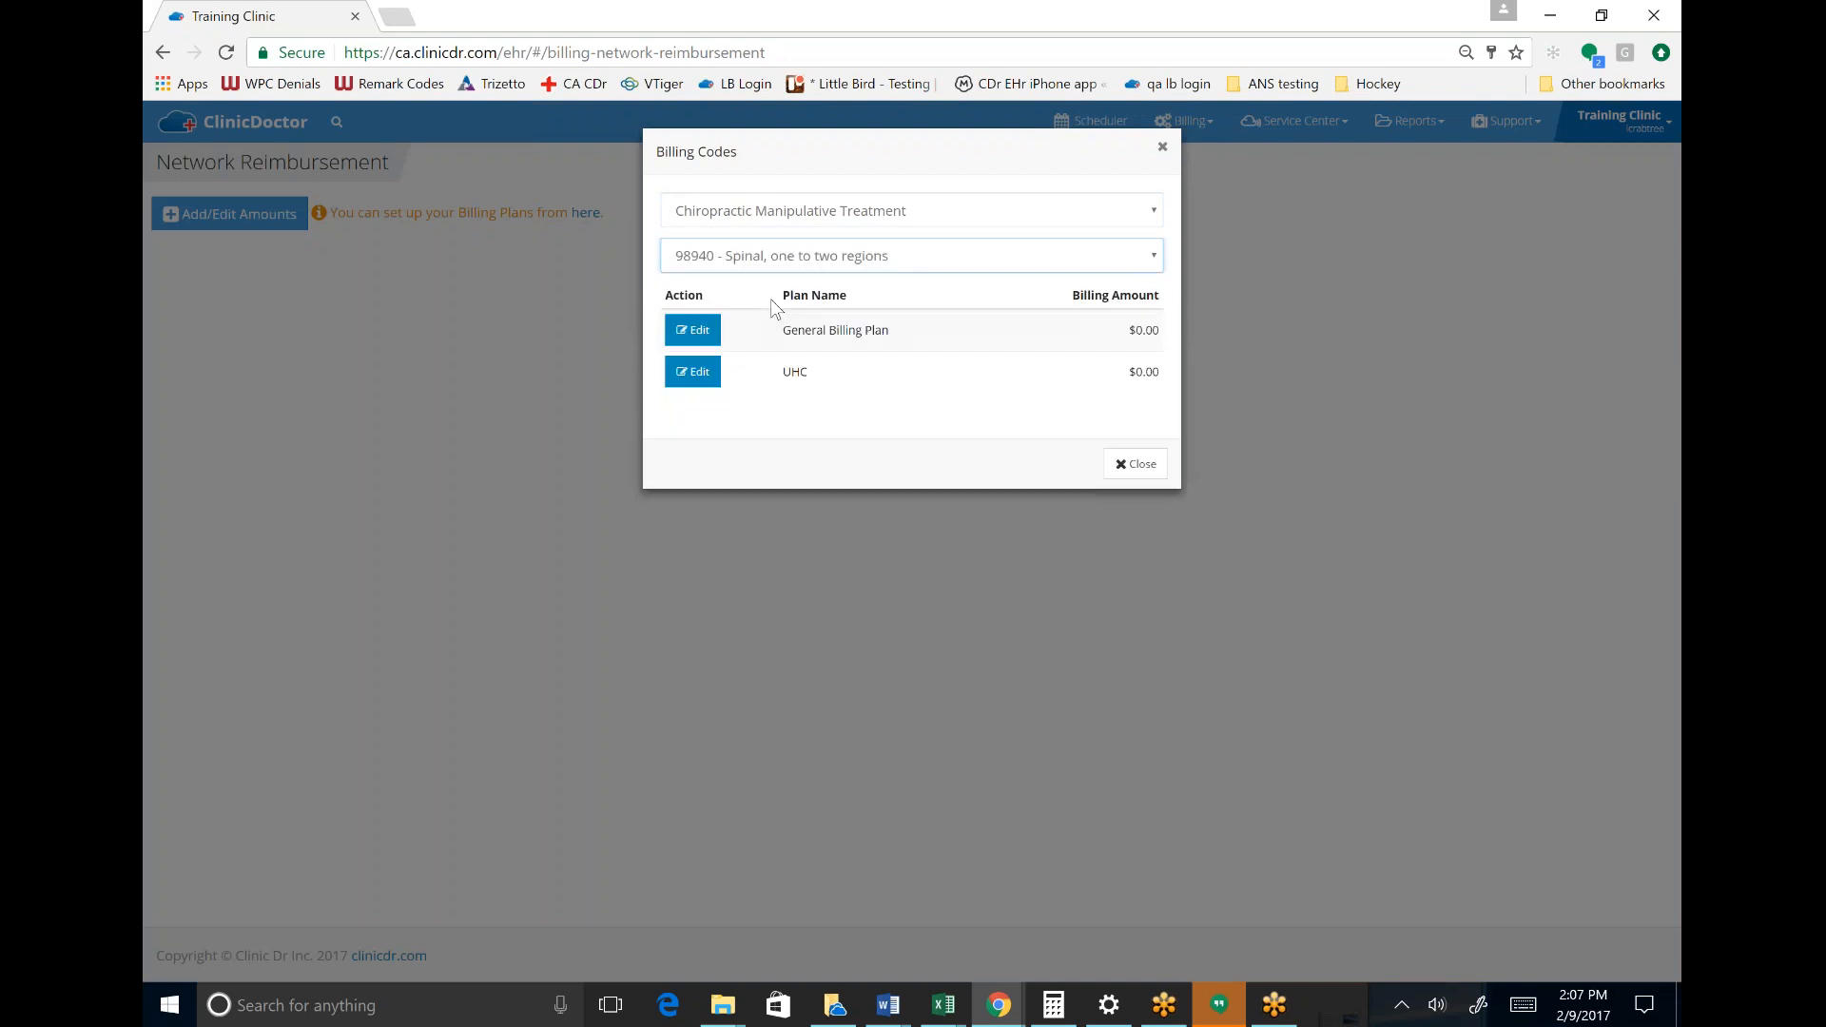
Save $45.00 for the General Billing Plan and $25.00 for UHC.
click(698, 333)
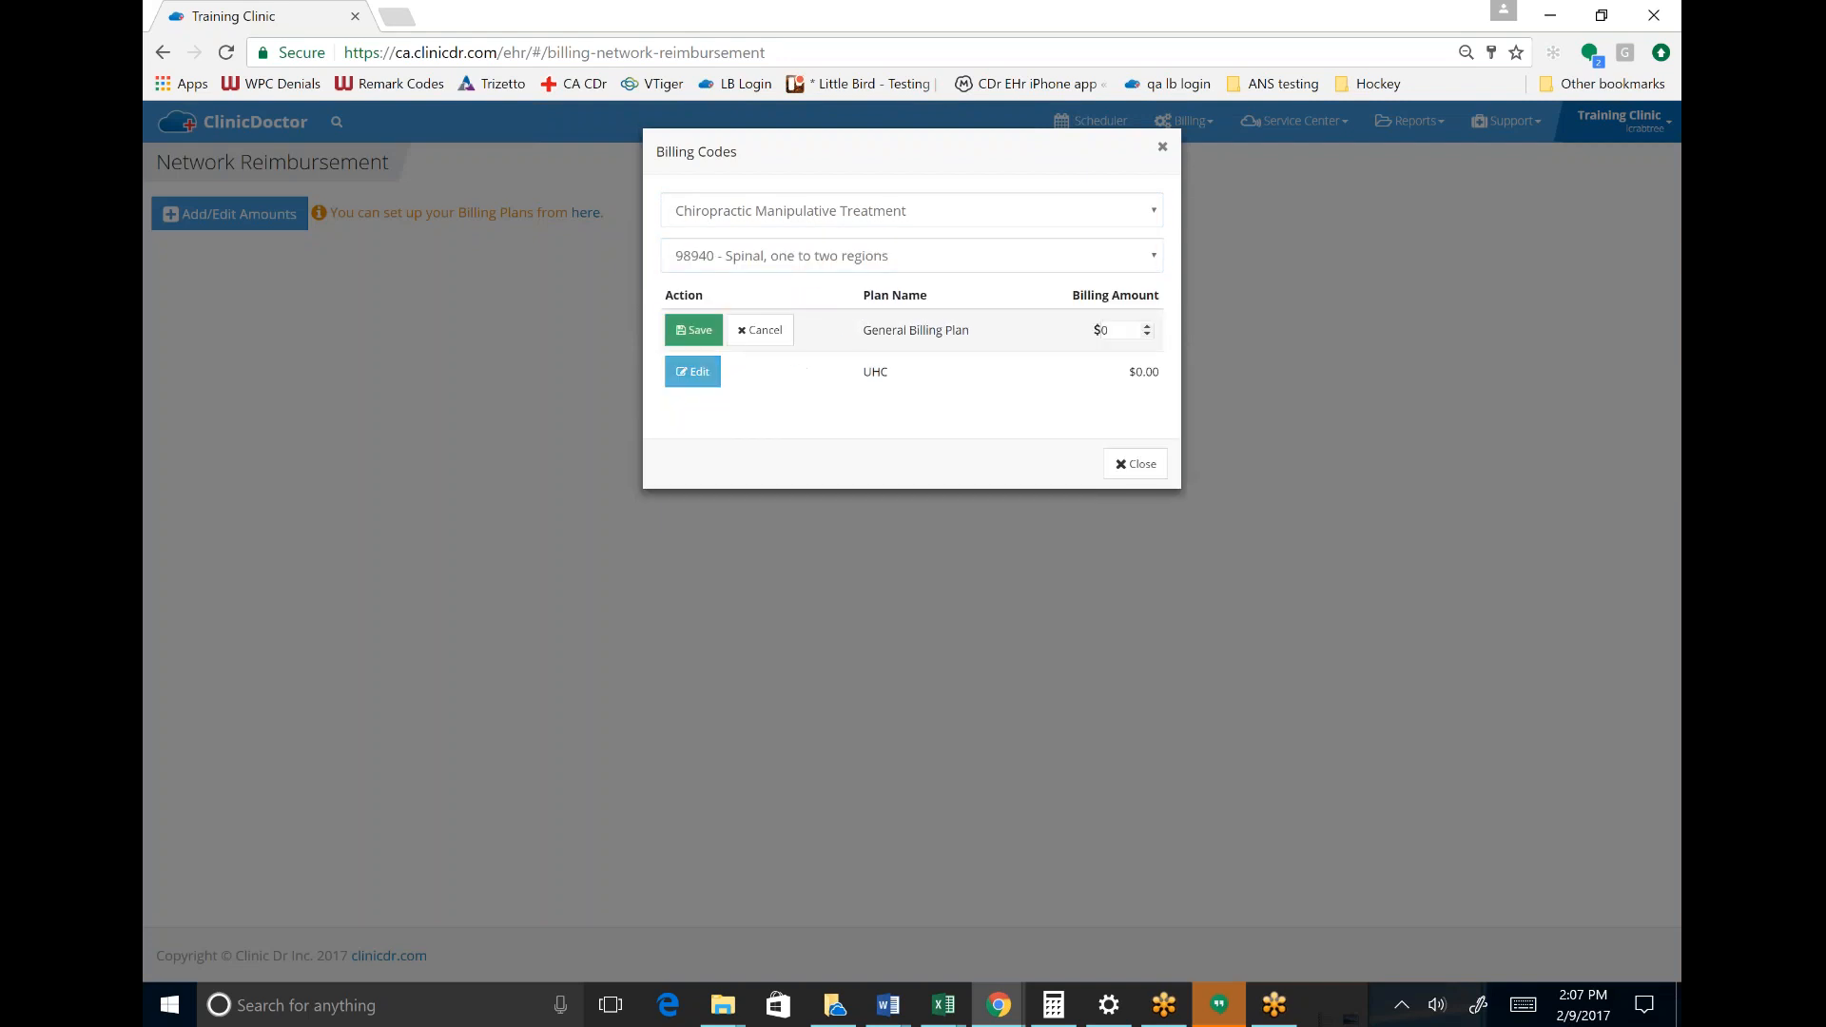
text(45)
click(693, 330)
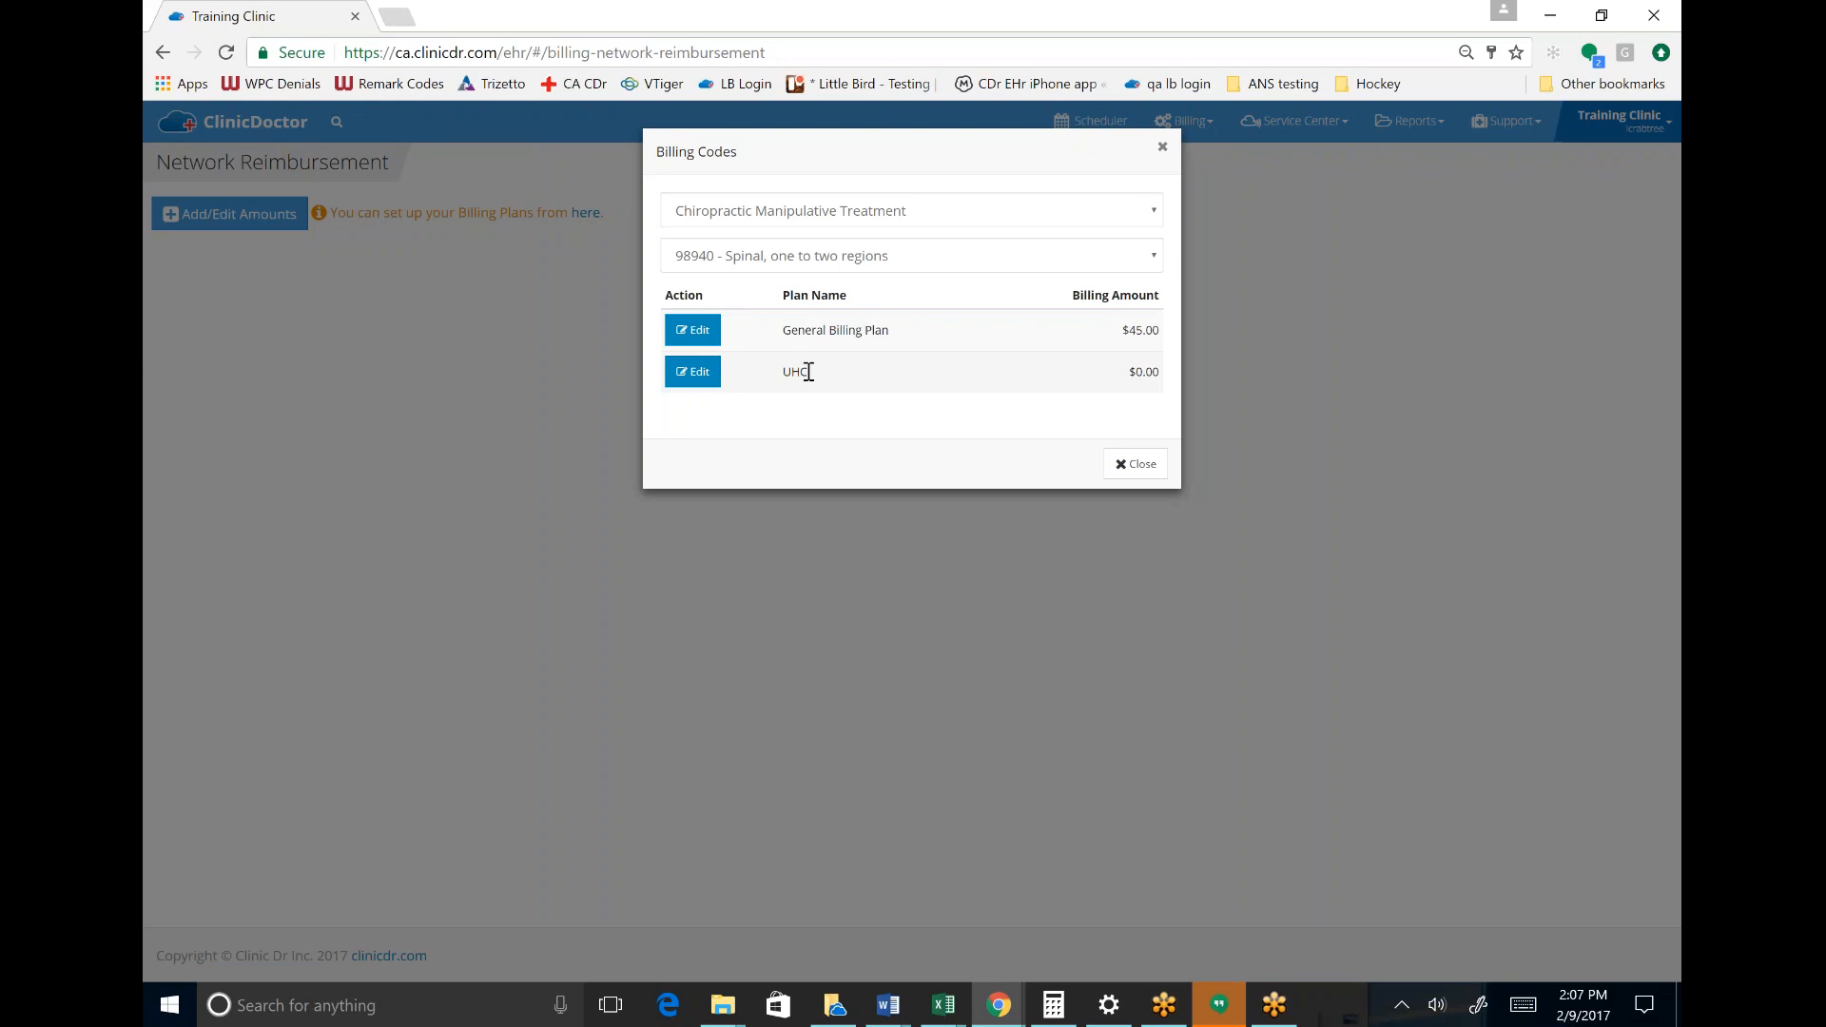
click(693, 376)
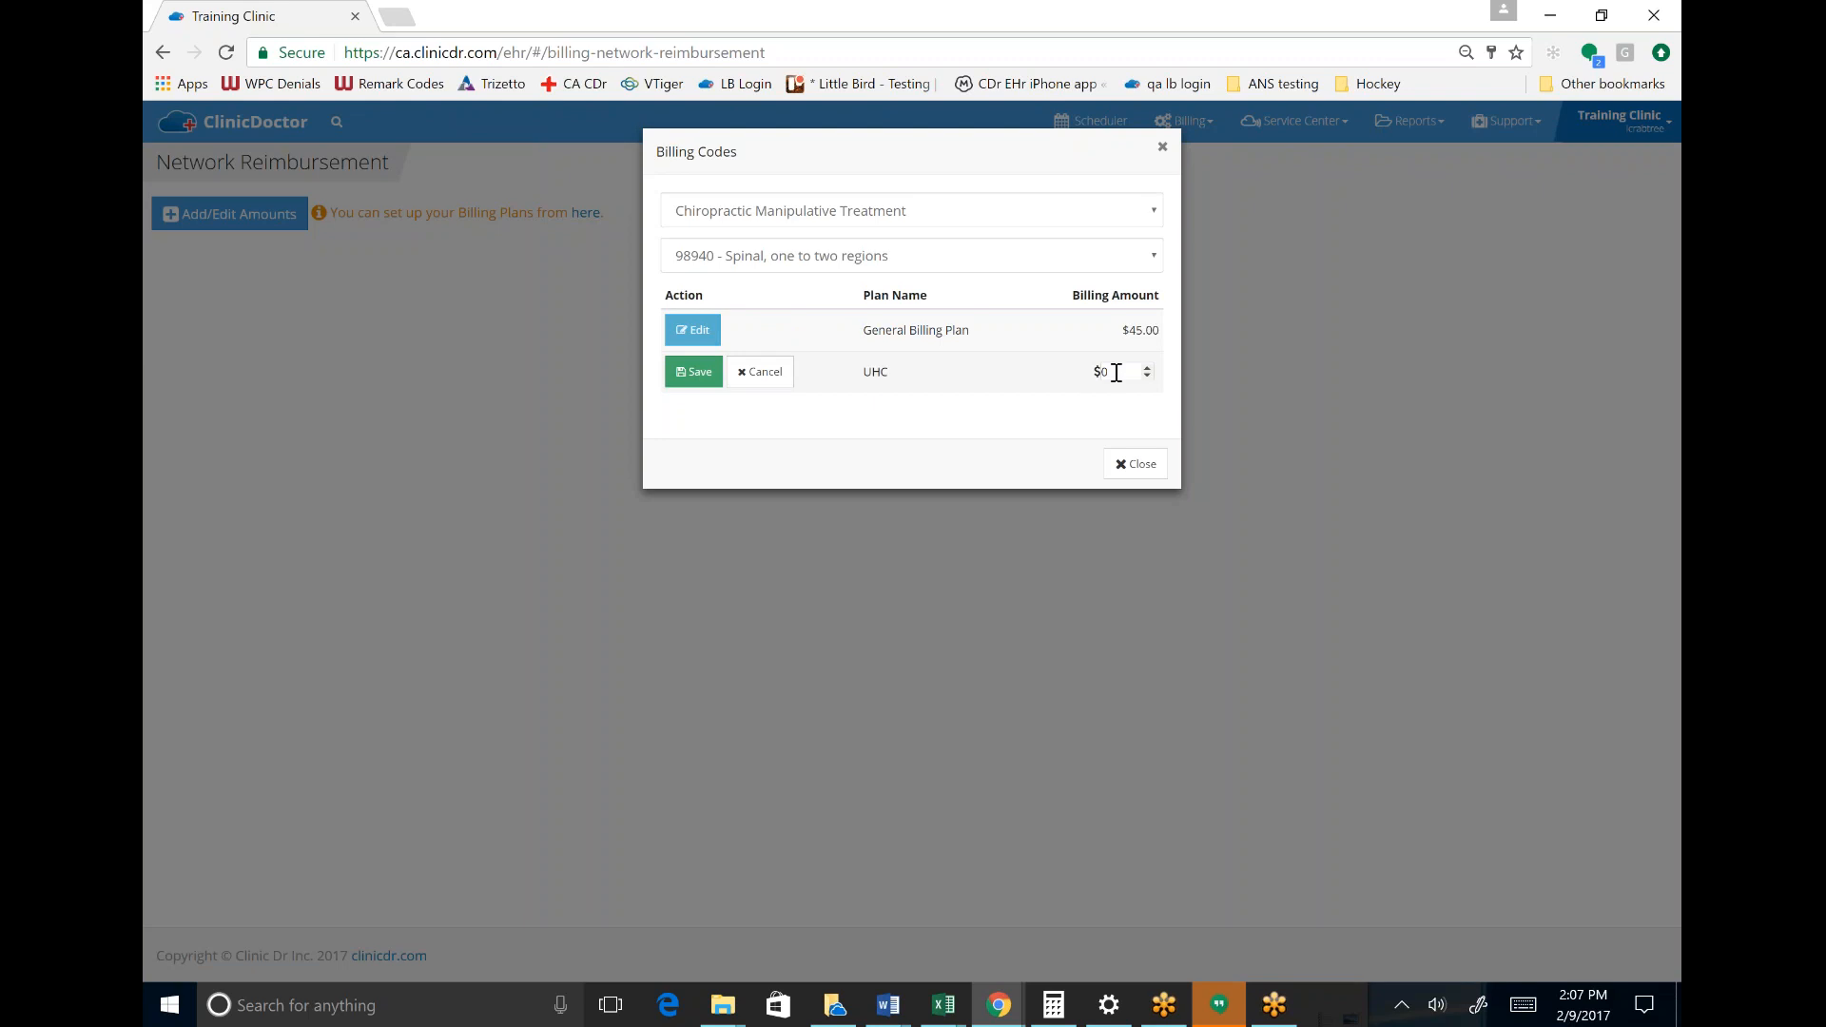
double_click(1116, 372)
text(25)
click(690, 374)
click(1136, 463)
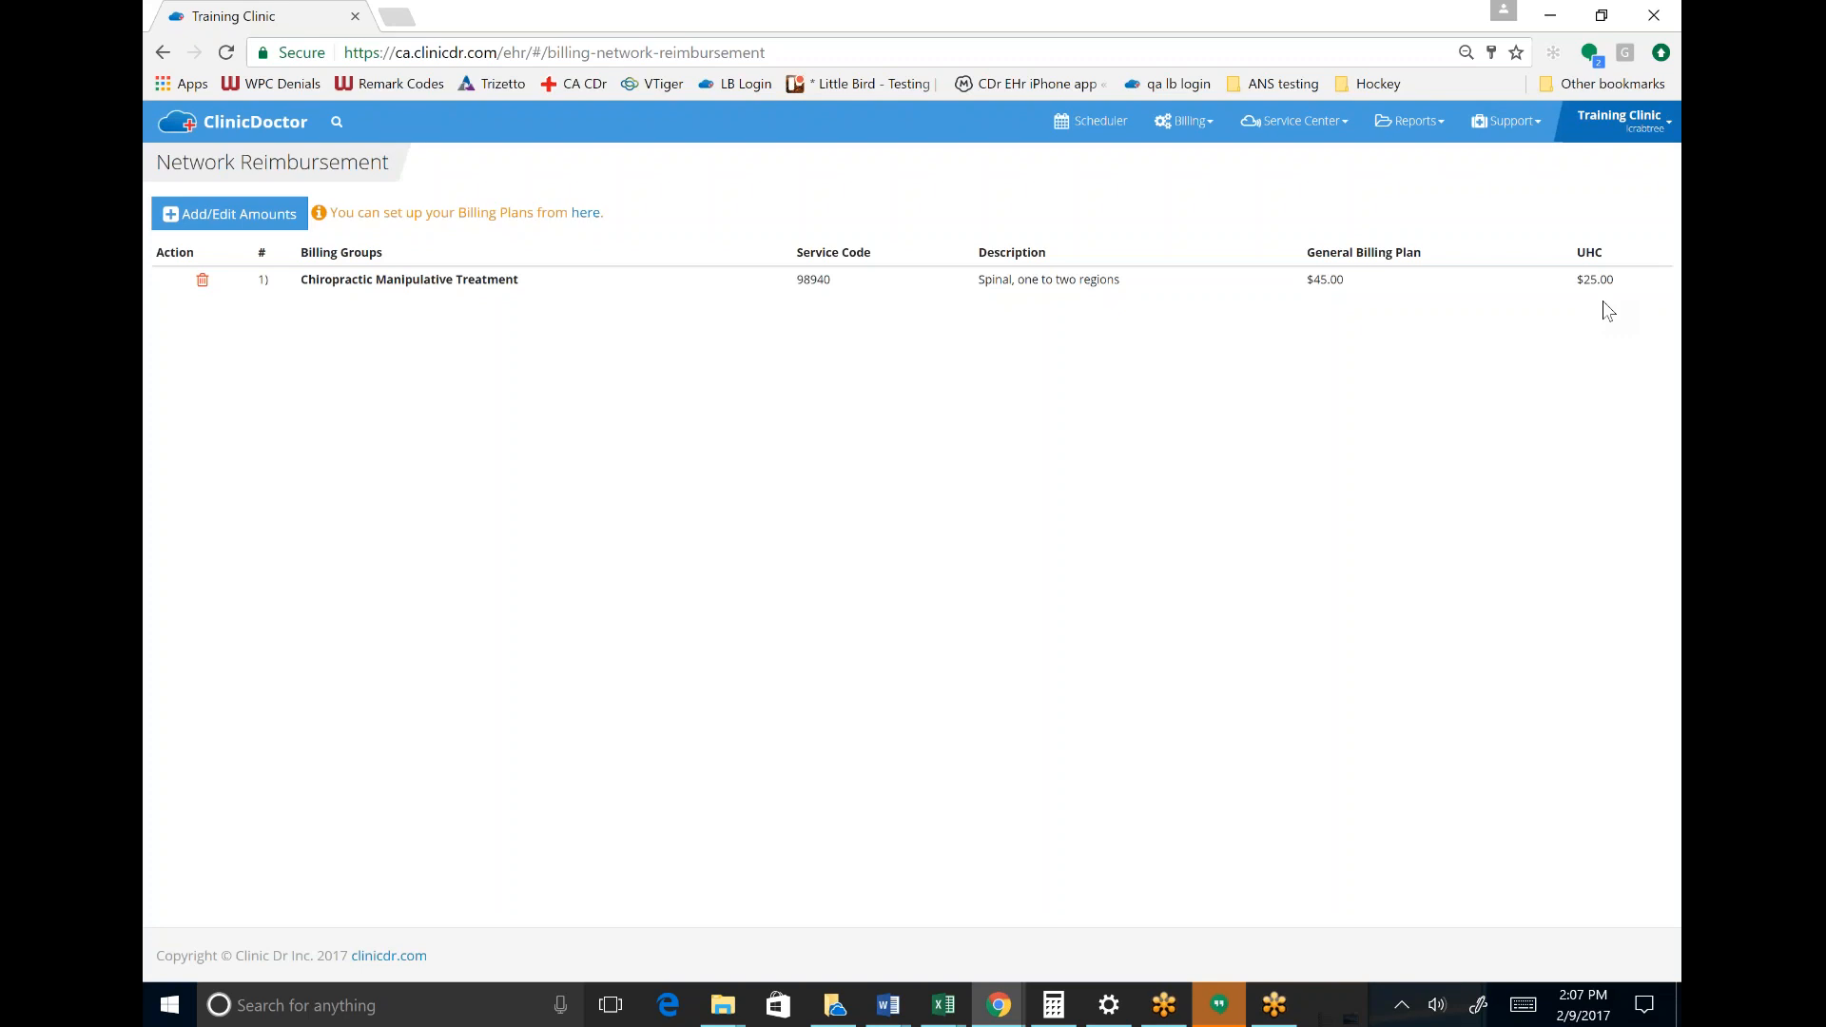
Open the Clinic Attorneys page and cancel out of adding a new attorney.
click(1216, 138)
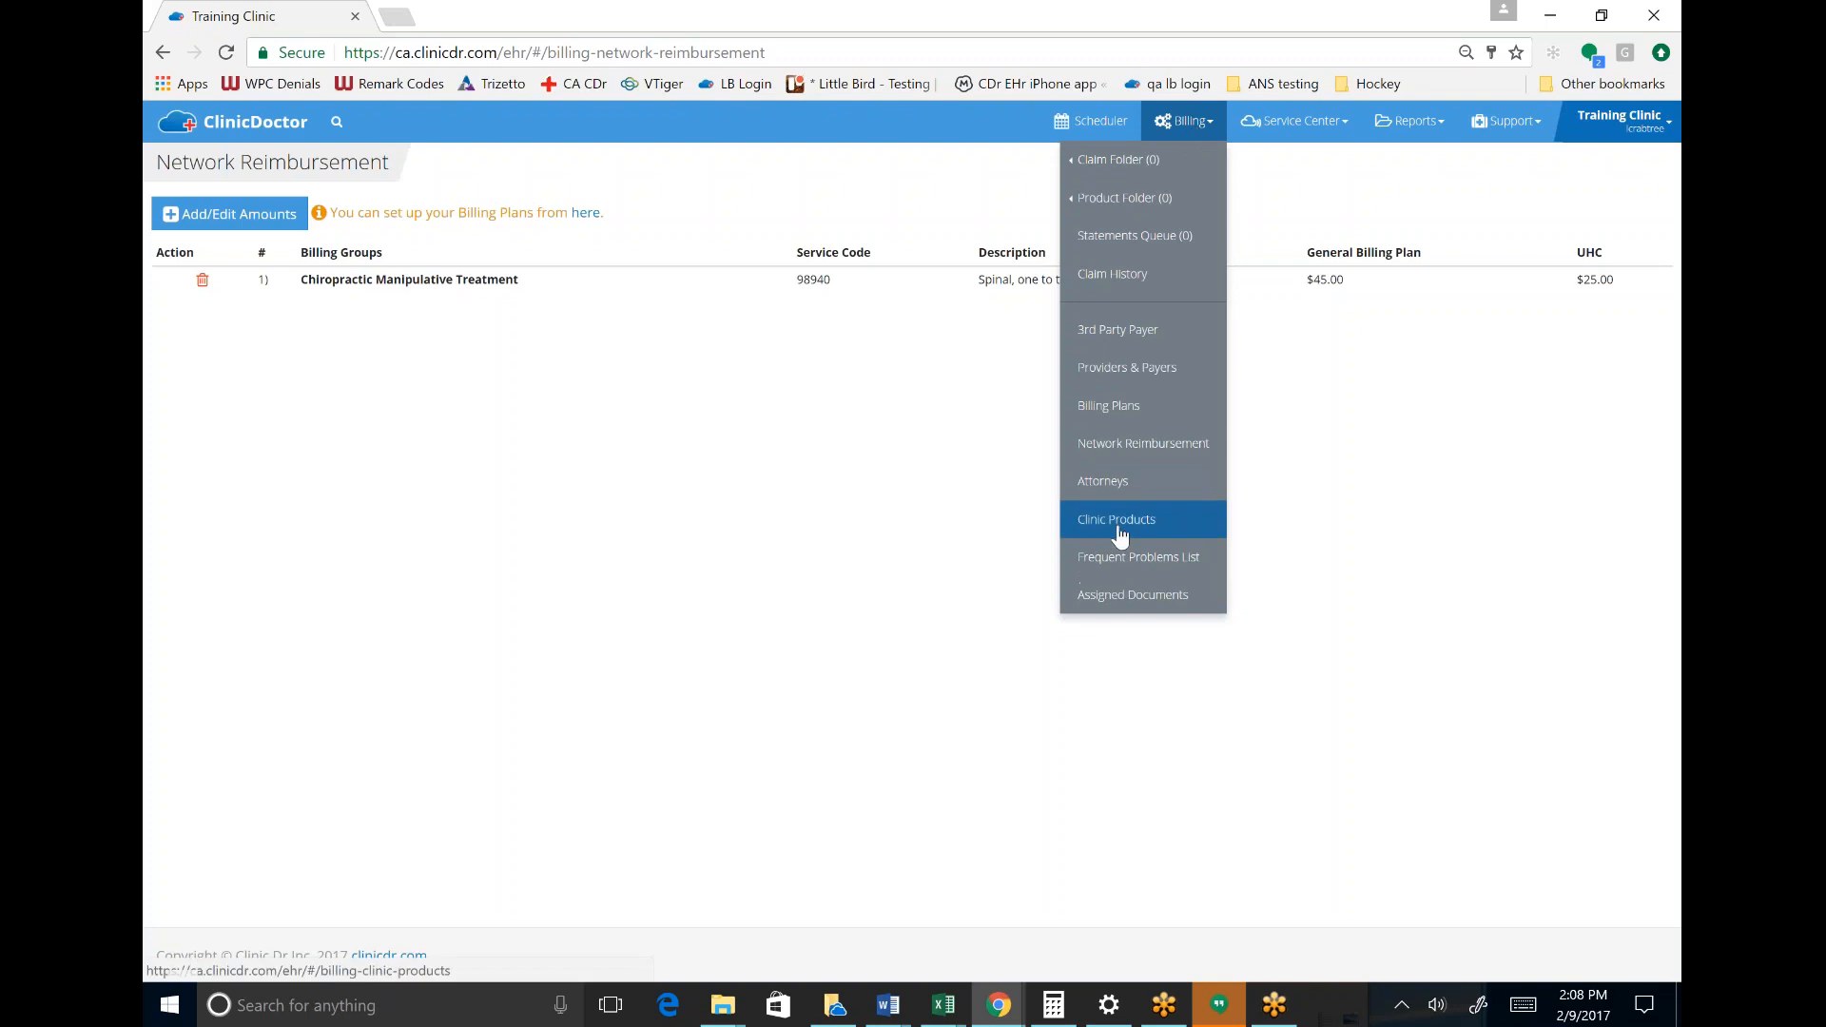
click(1119, 485)
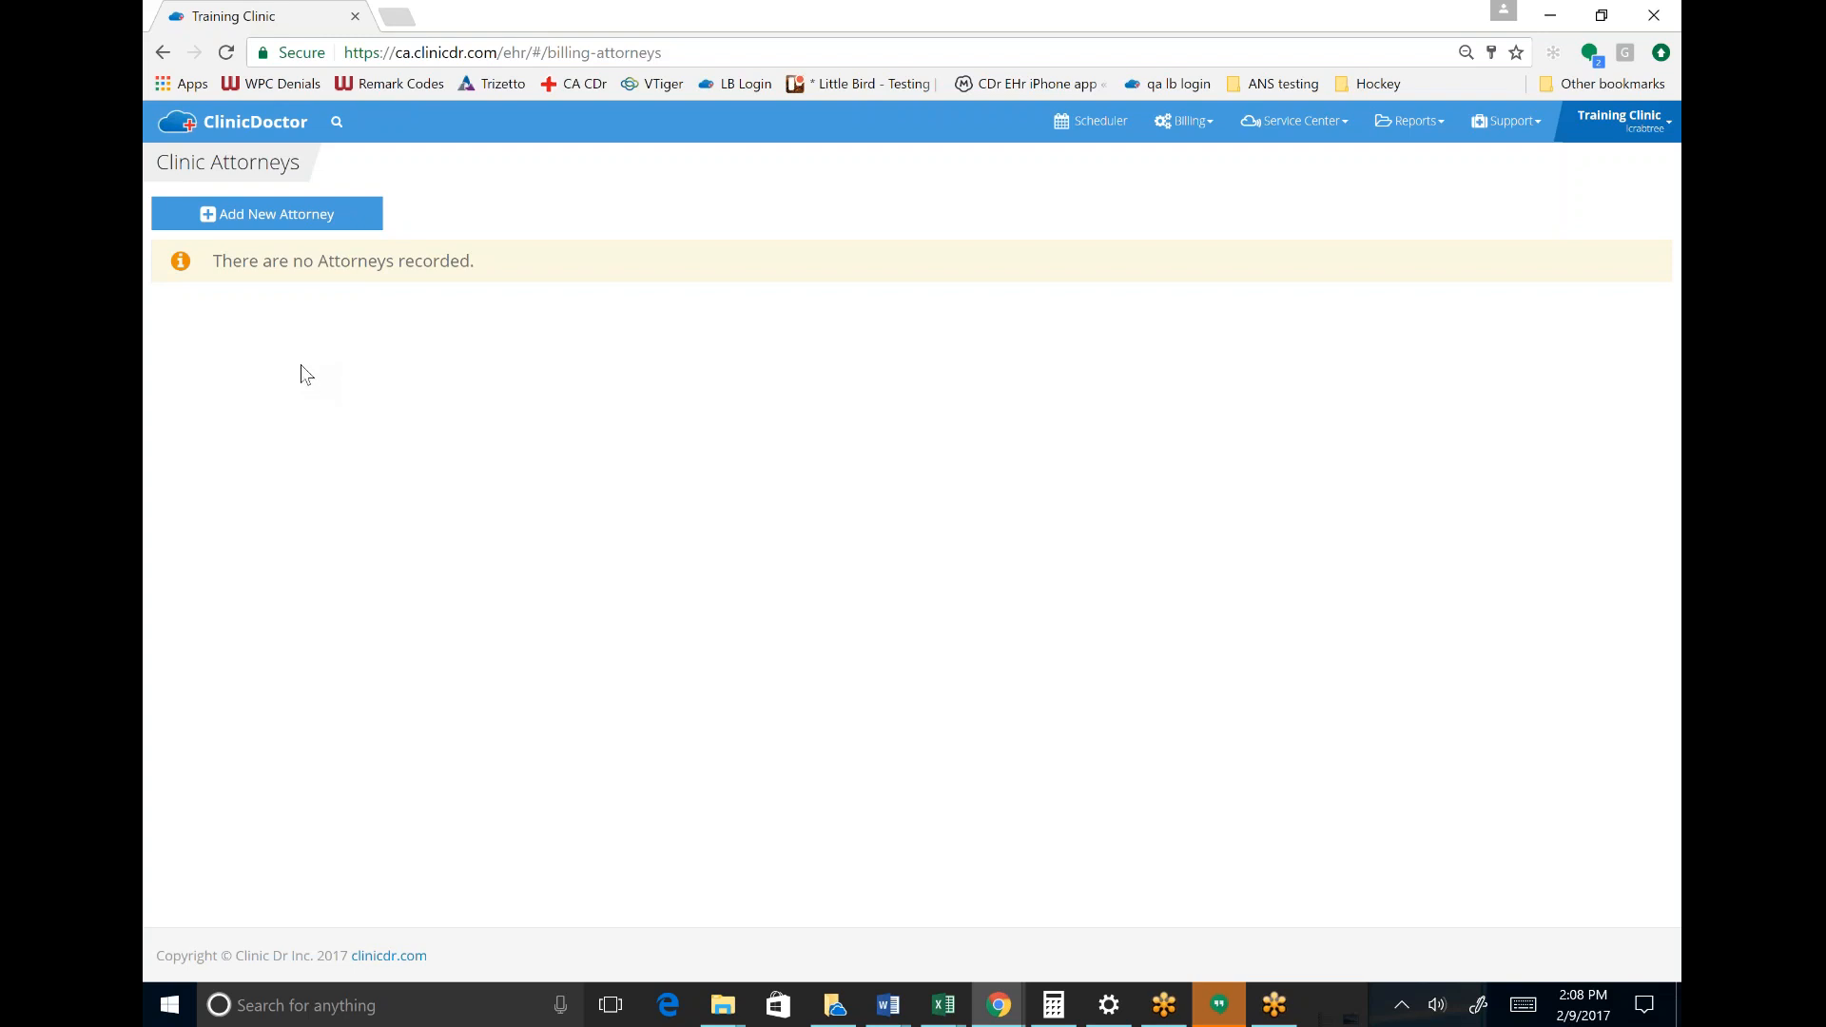
click(291, 221)
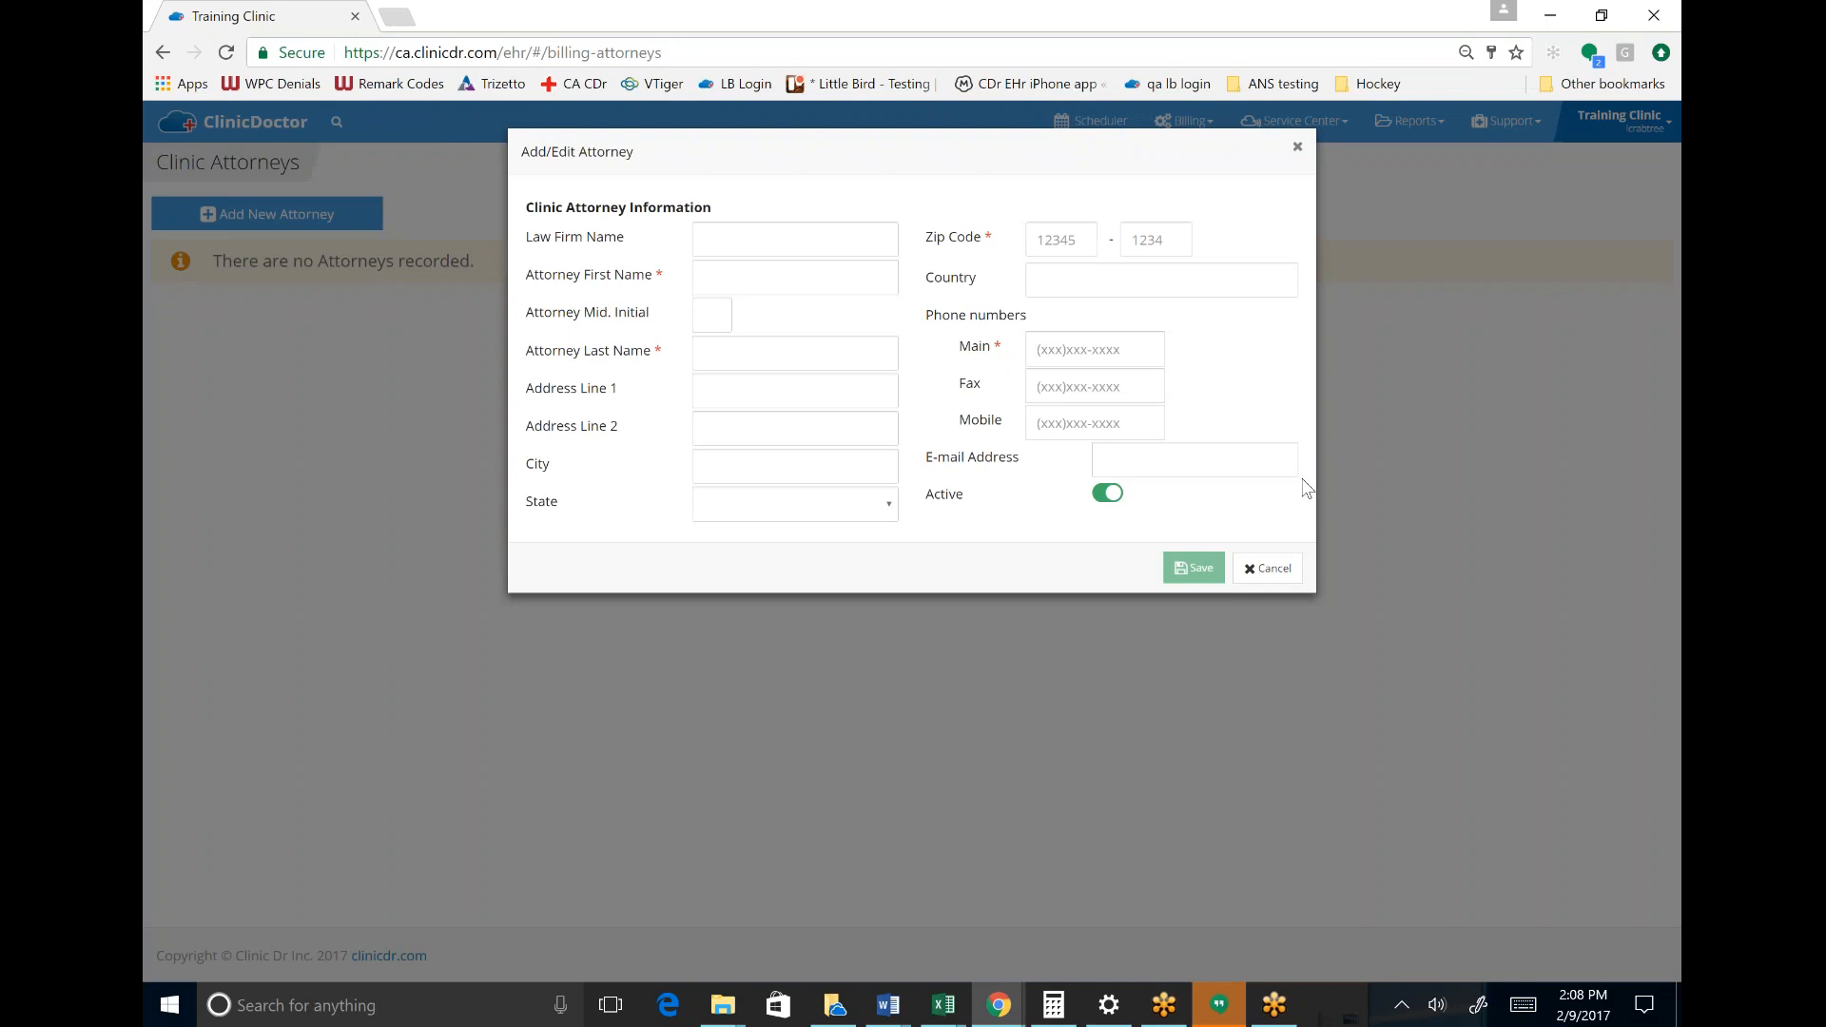
click(1269, 569)
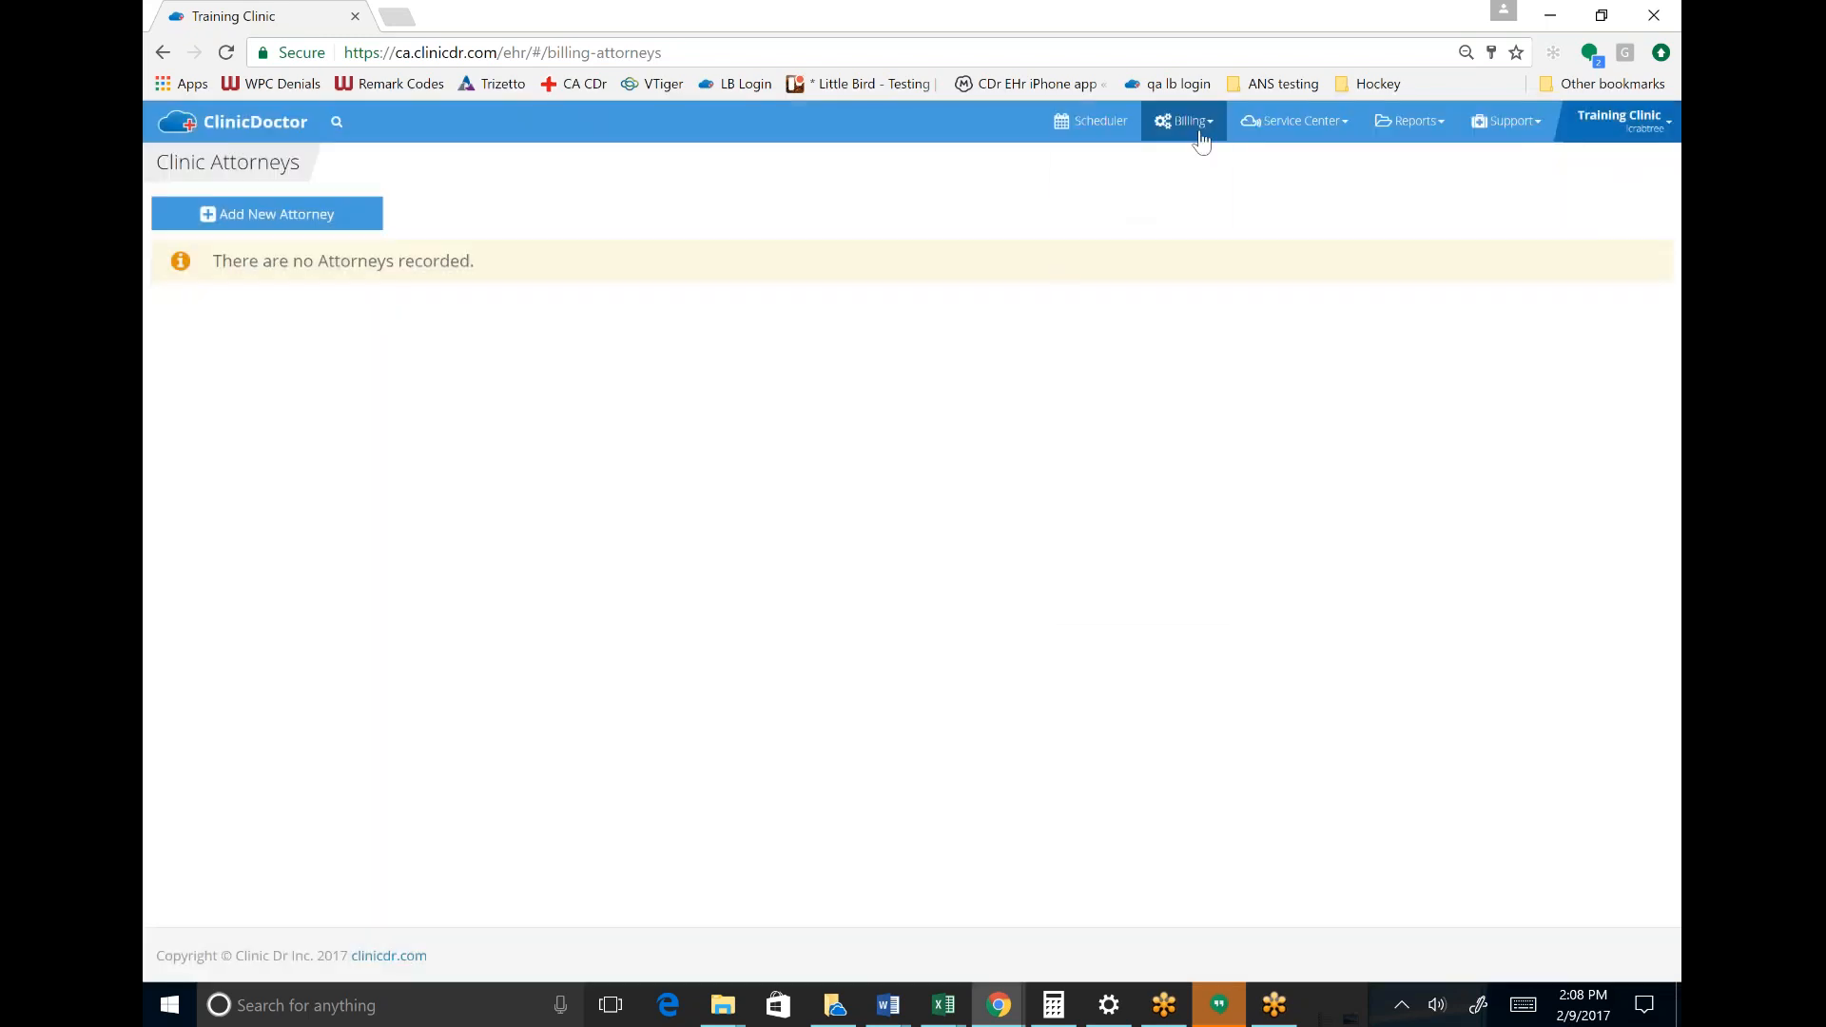
click(1202, 139)
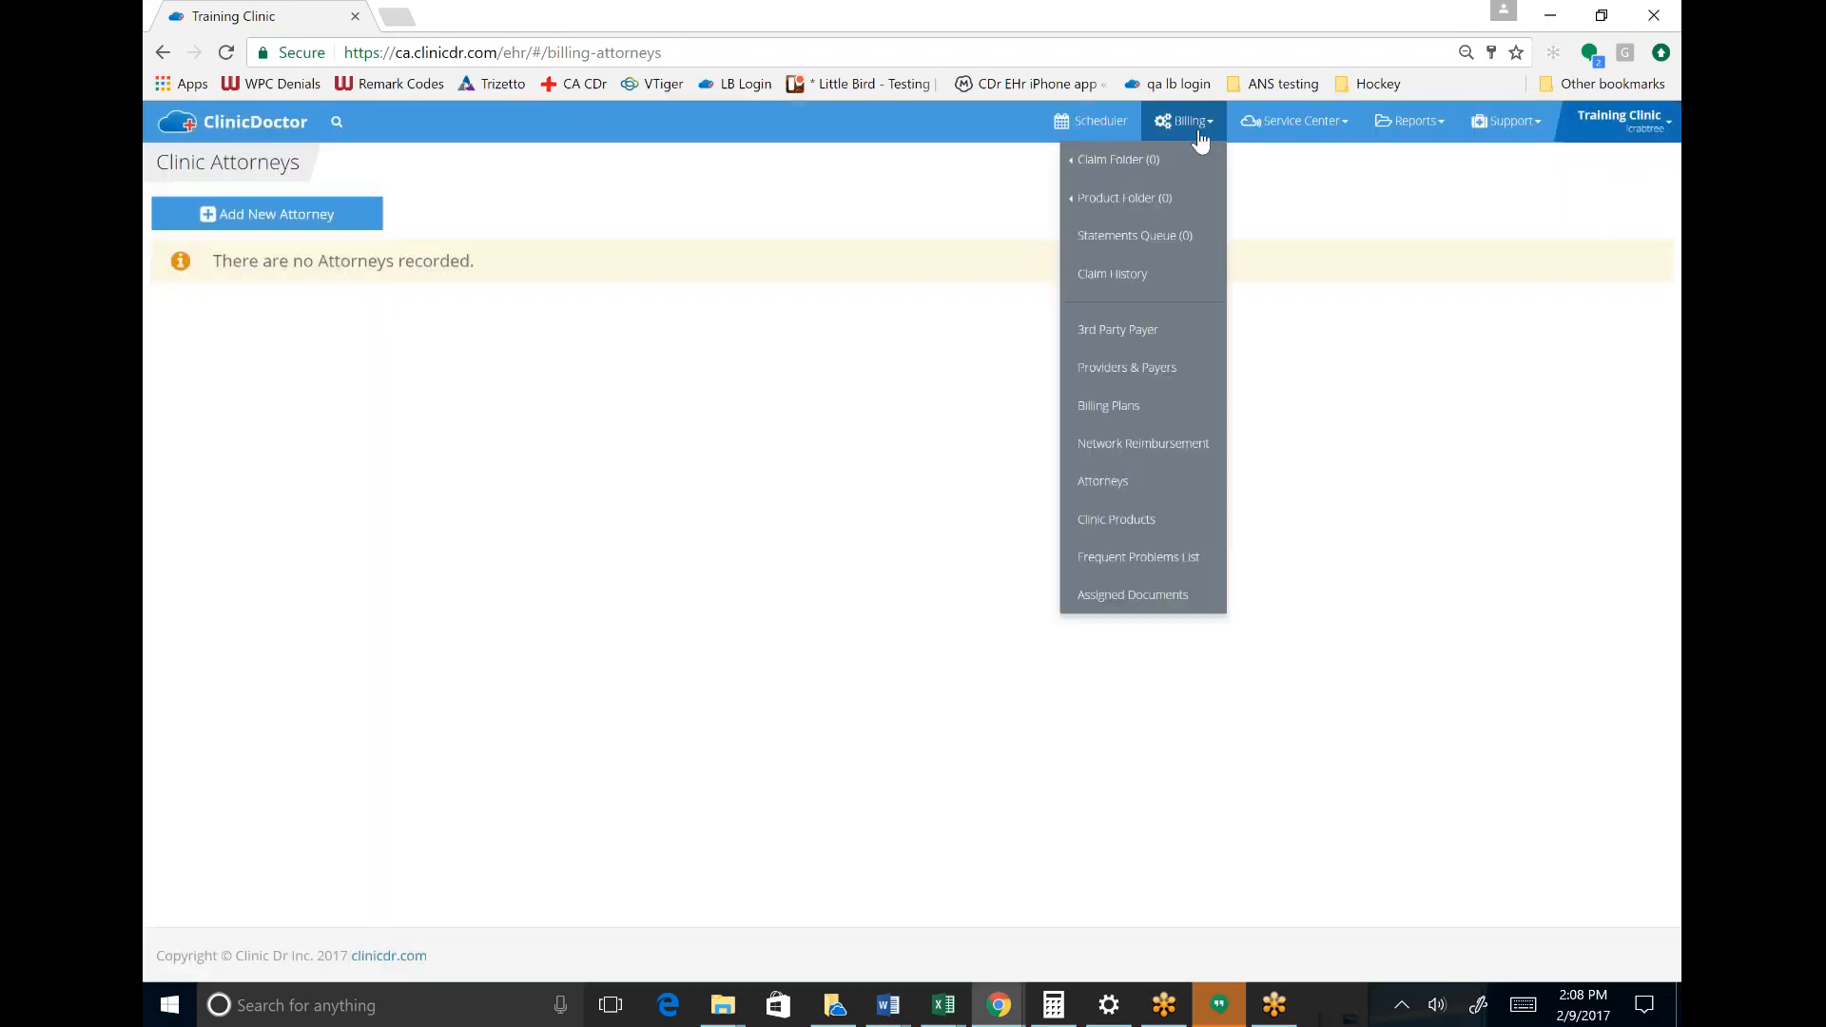
Start a new clinic product named Biofreeze with description 'Biofreeze 8 oz'.
click(1115, 522)
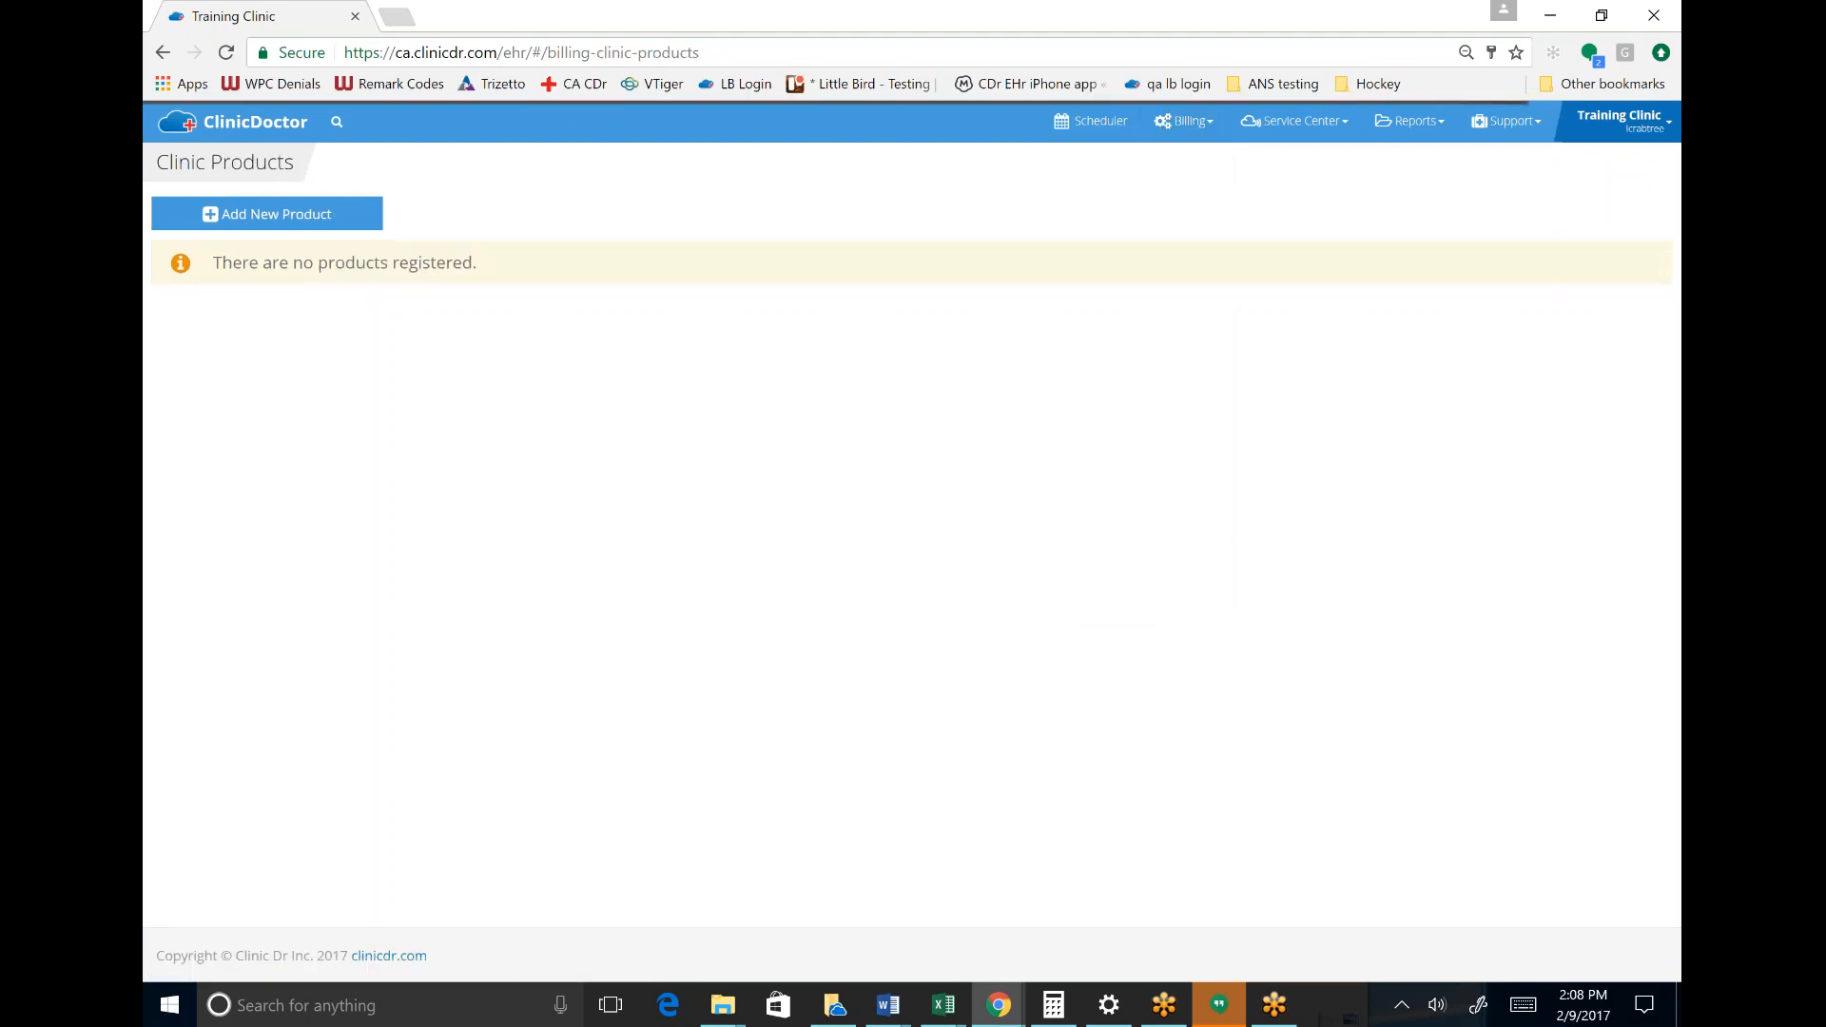
click(266, 214)
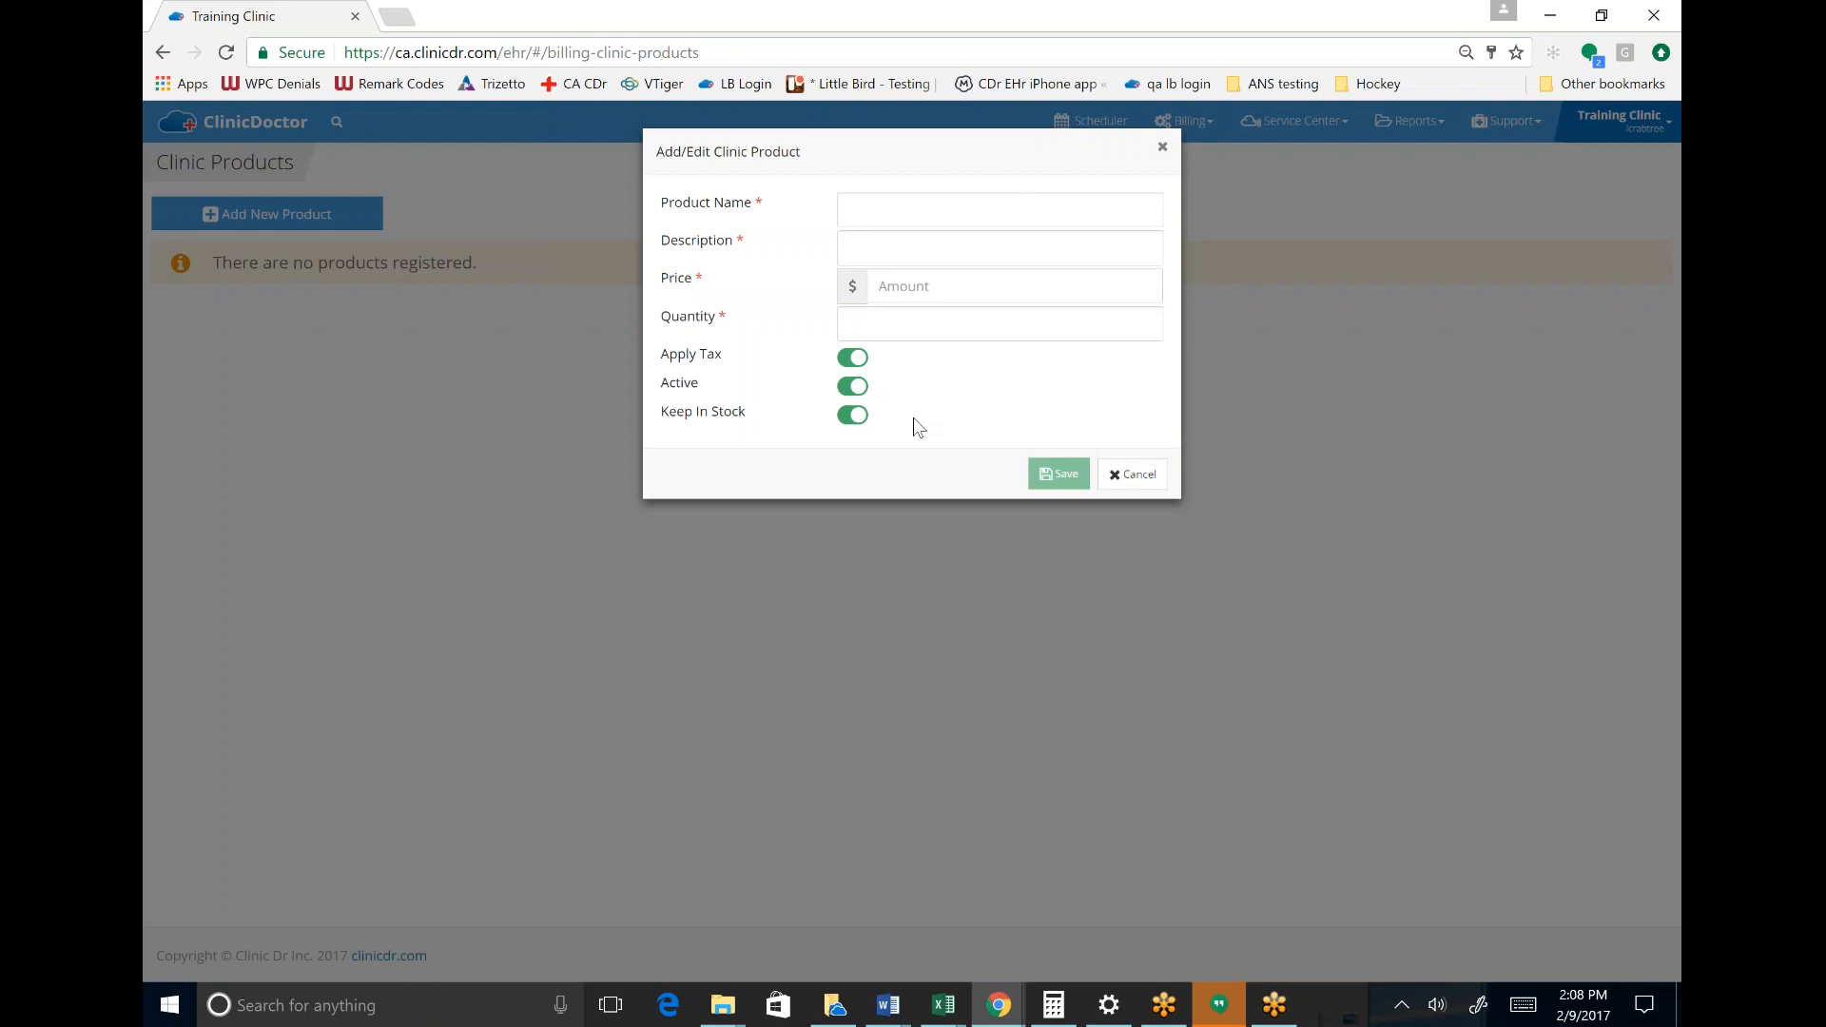
click(855, 217)
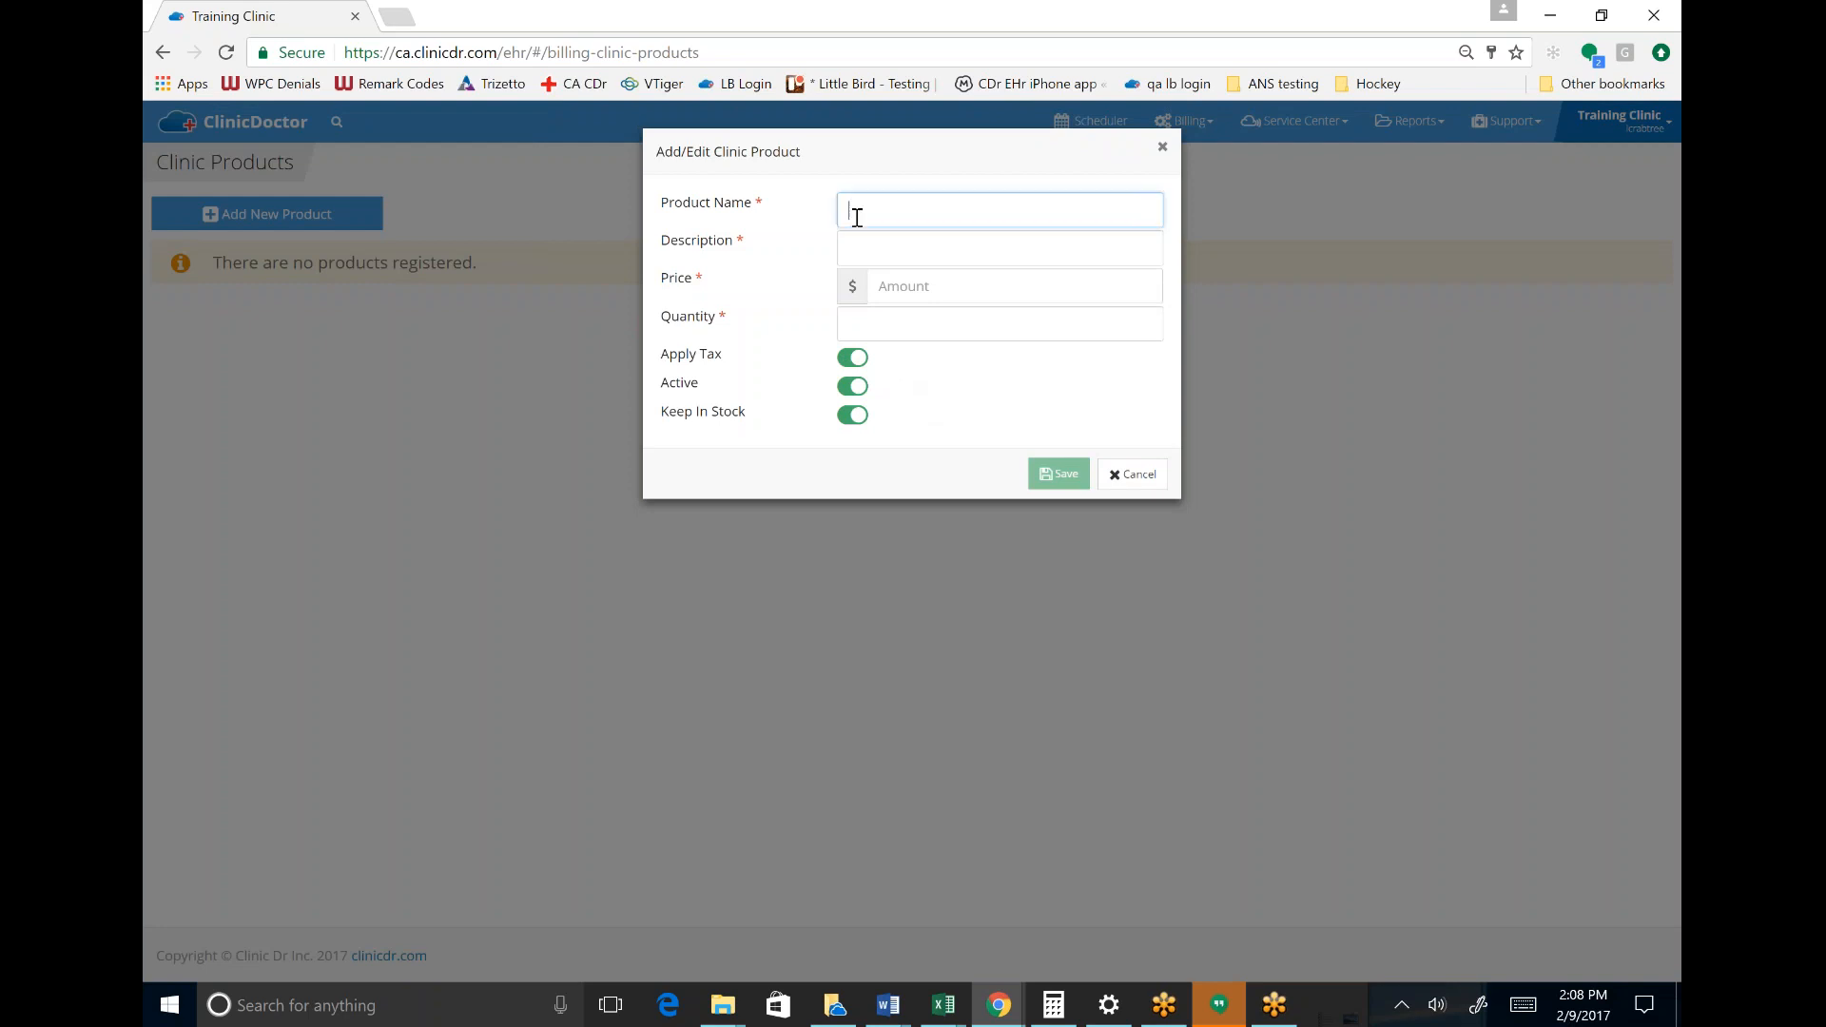
text(Biofreeze)
drag(946, 216, 831, 202)
key(ctrl+c)
click(859, 240)
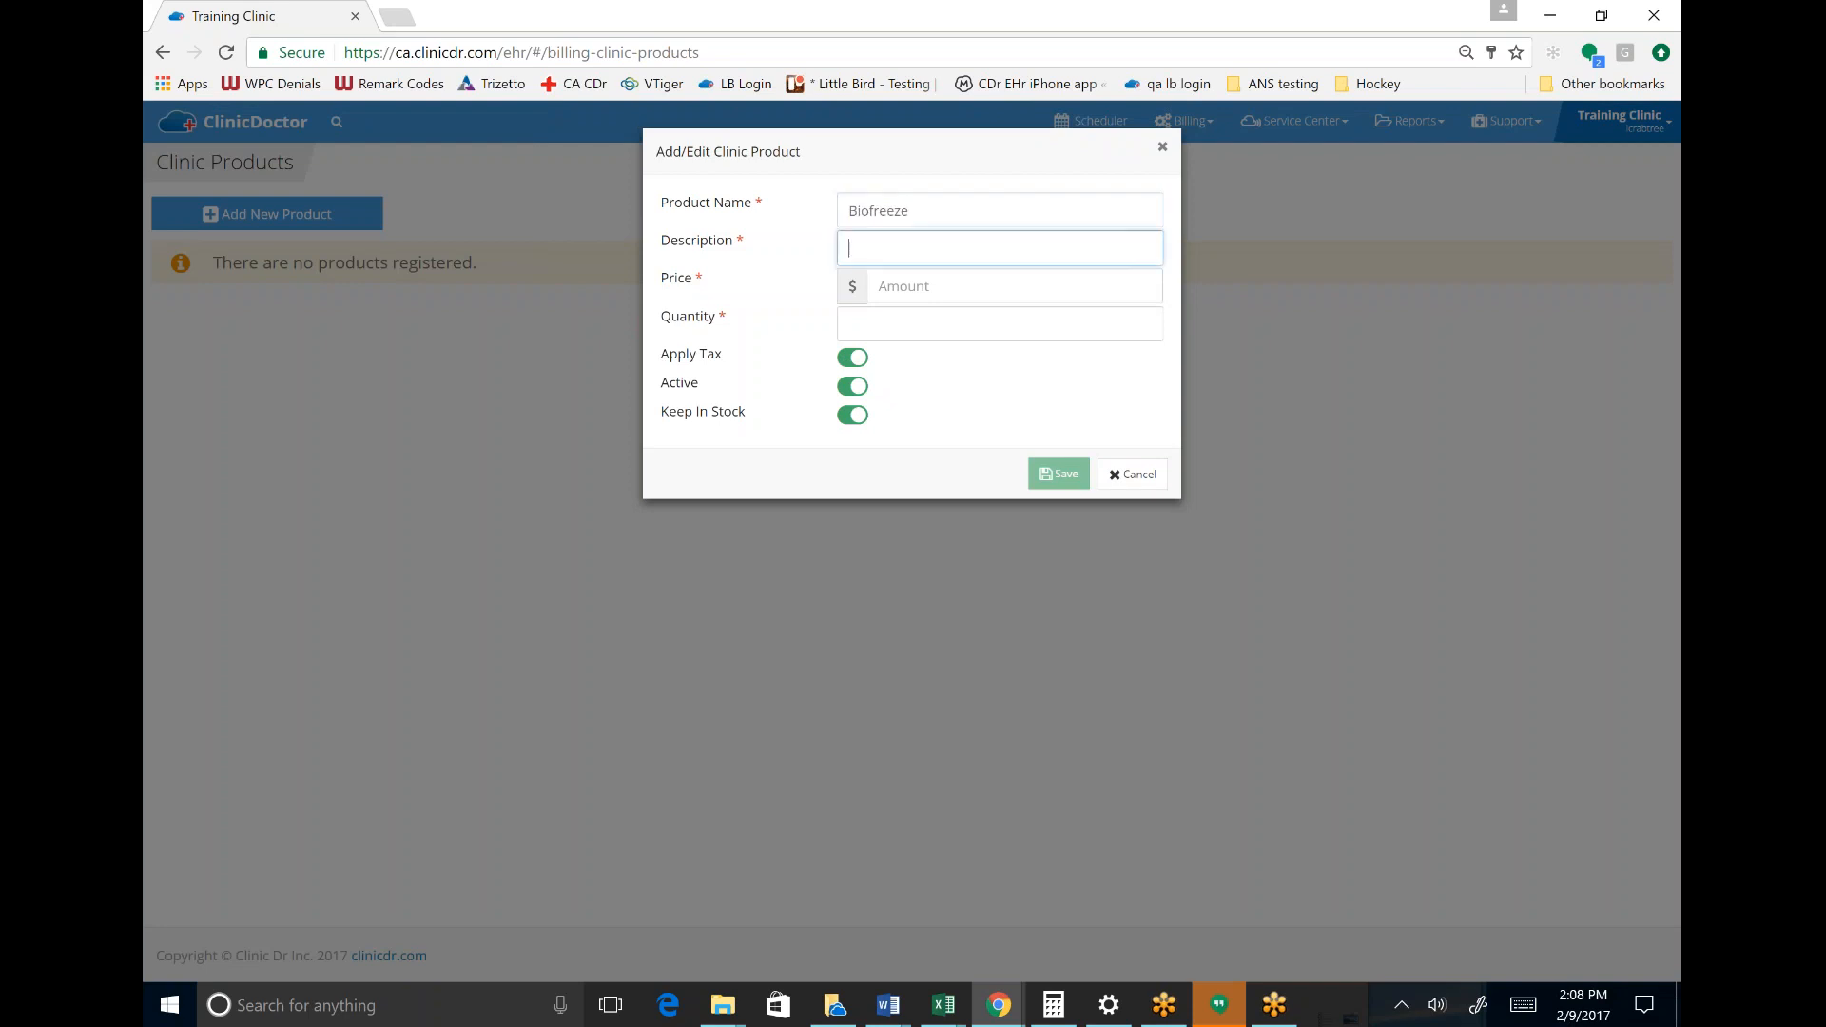
key(ctrl+v)
text(8 oz)
Give Biofreeze price 17.00 and quantity 10, then save the product.
click(930, 281)
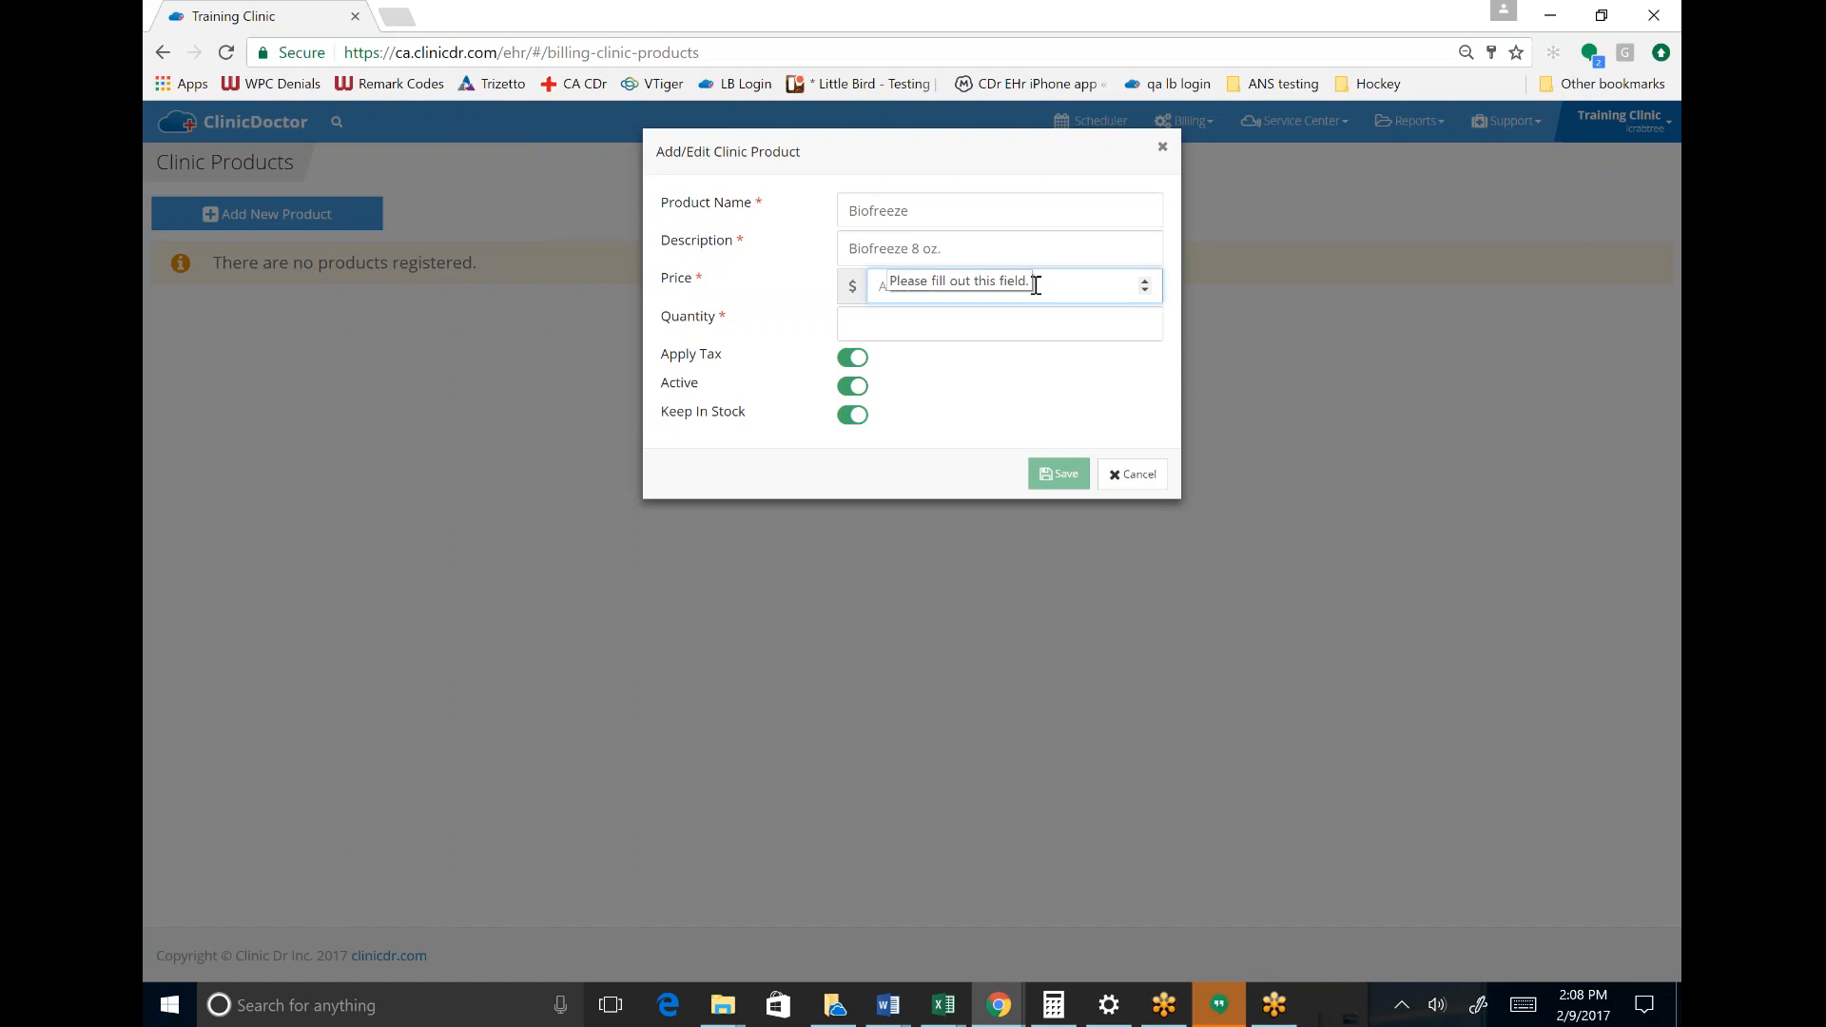
click(954, 401)
click(923, 289)
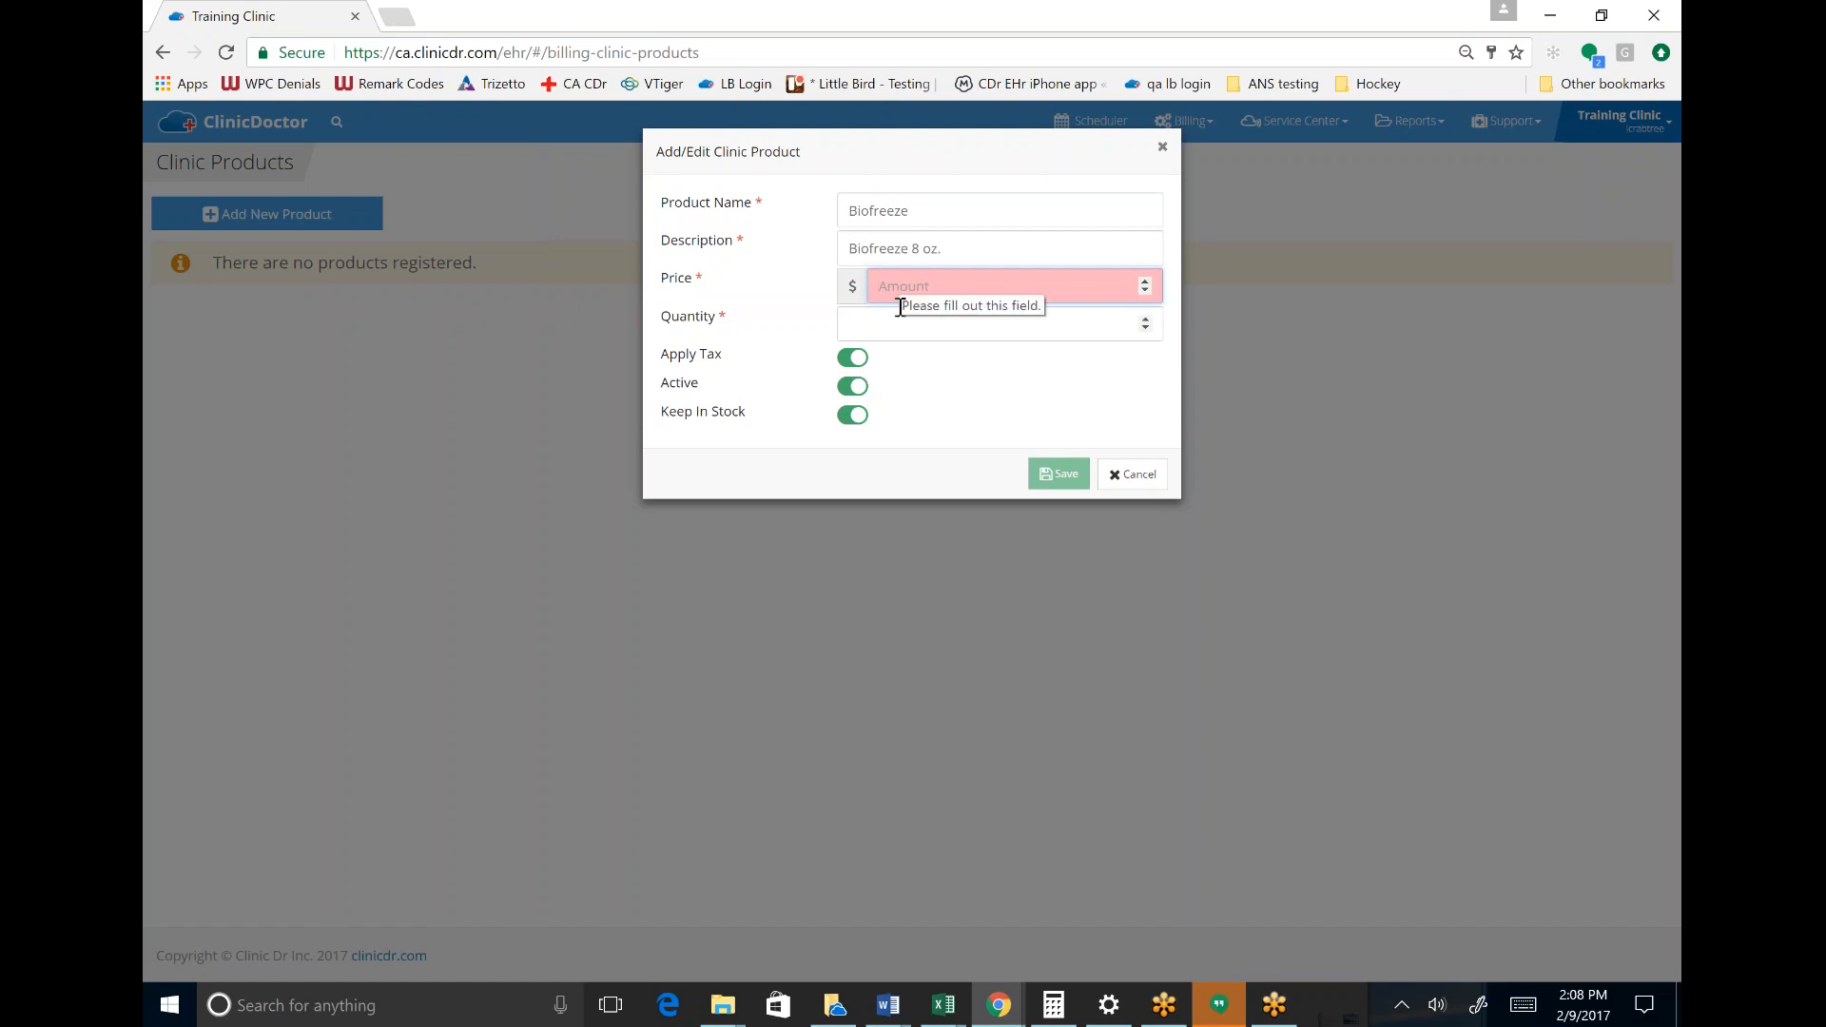
text(17.00)
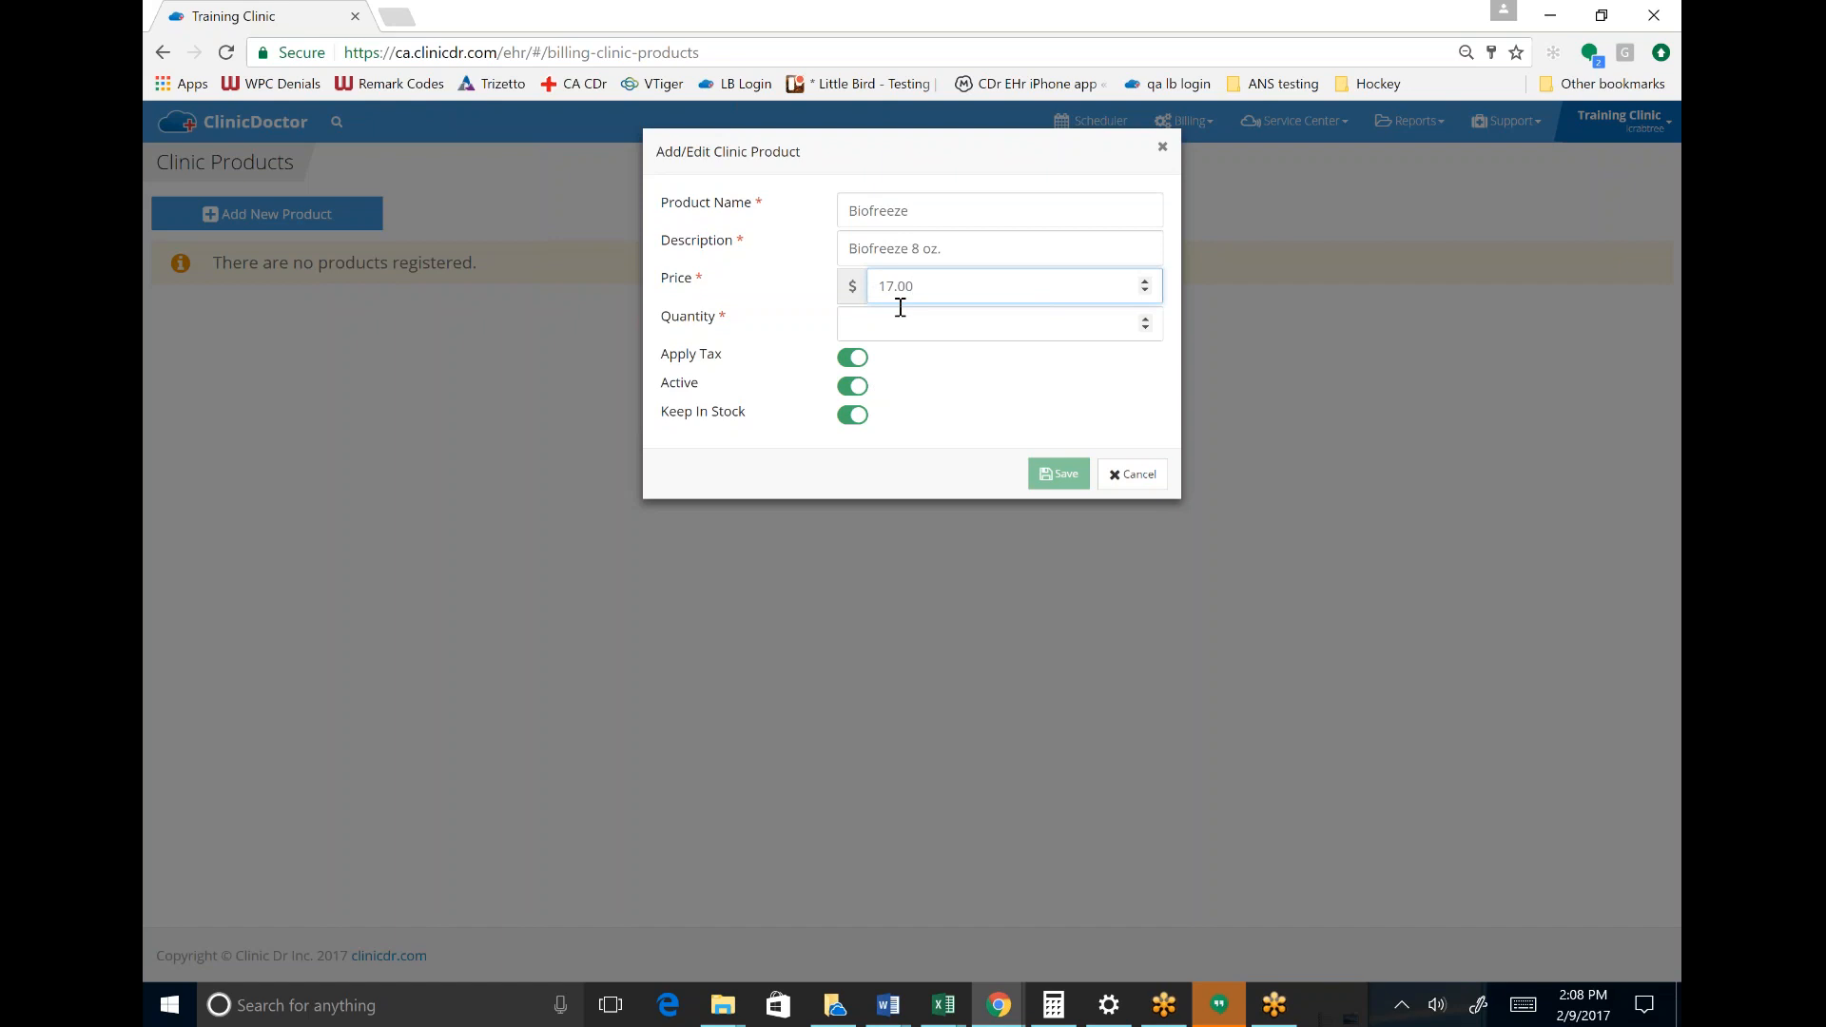
click(881, 326)
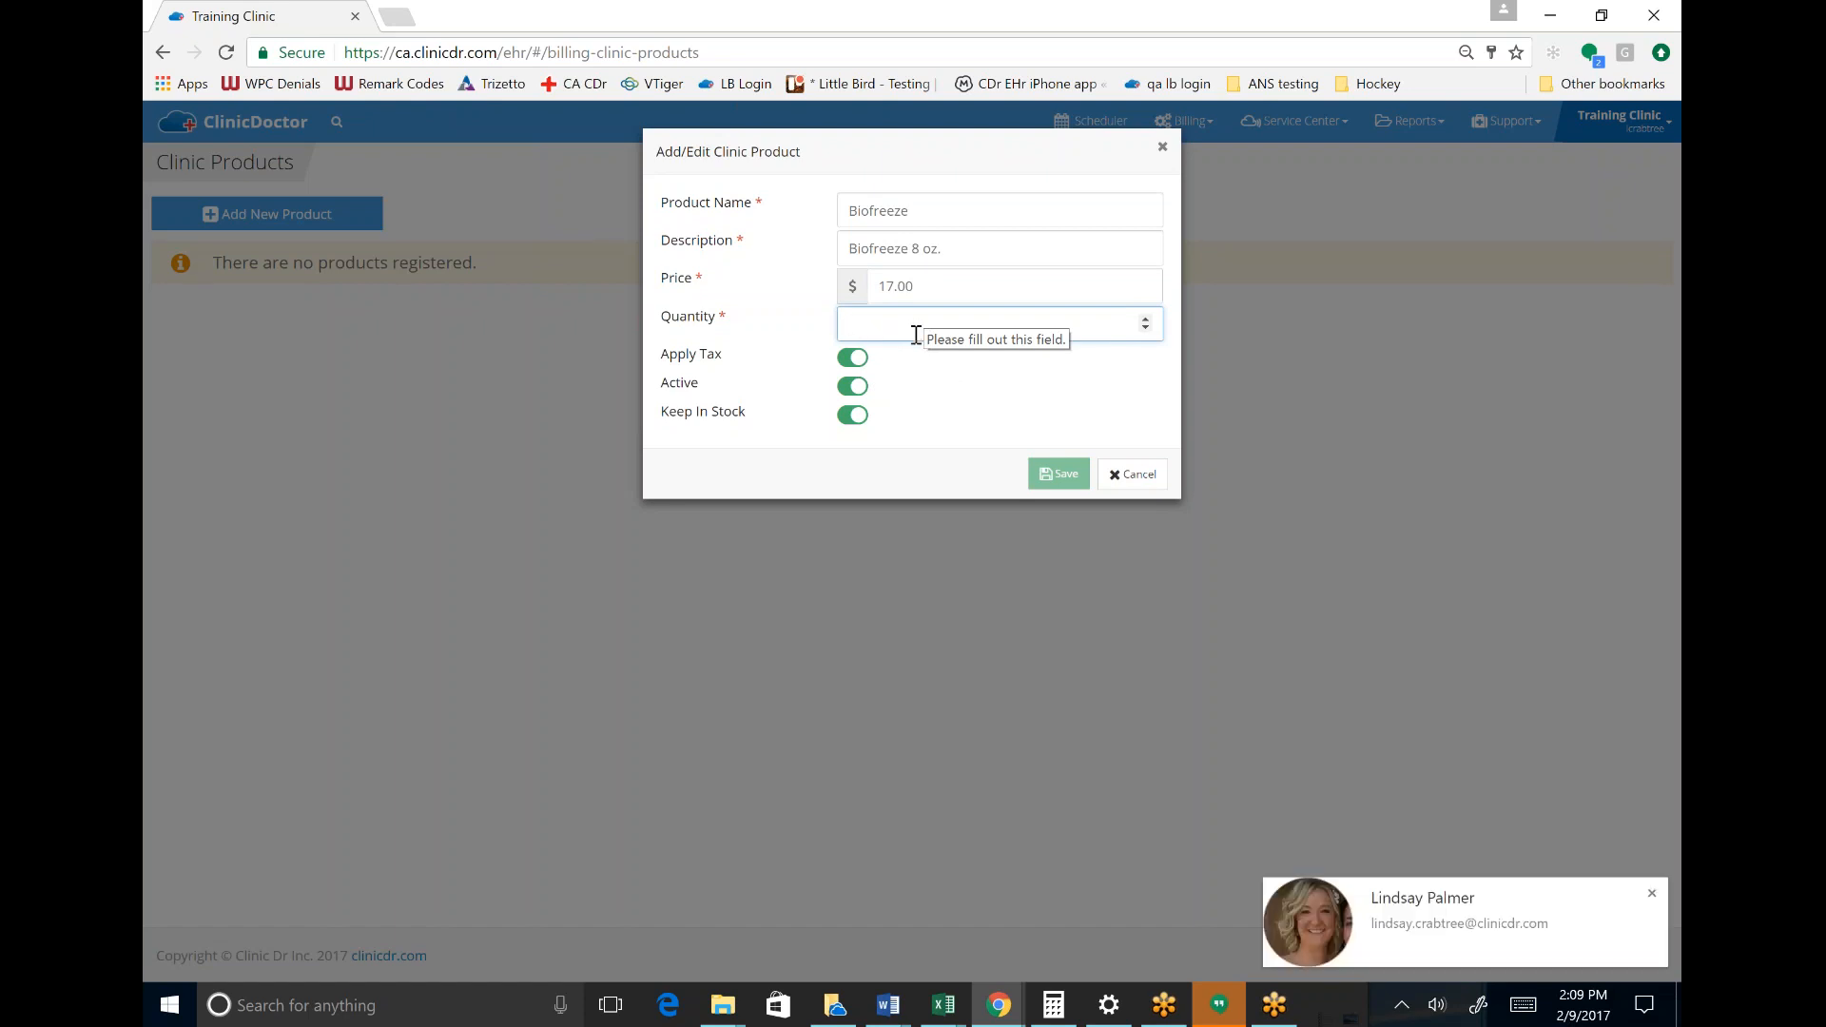
click(1653, 893)
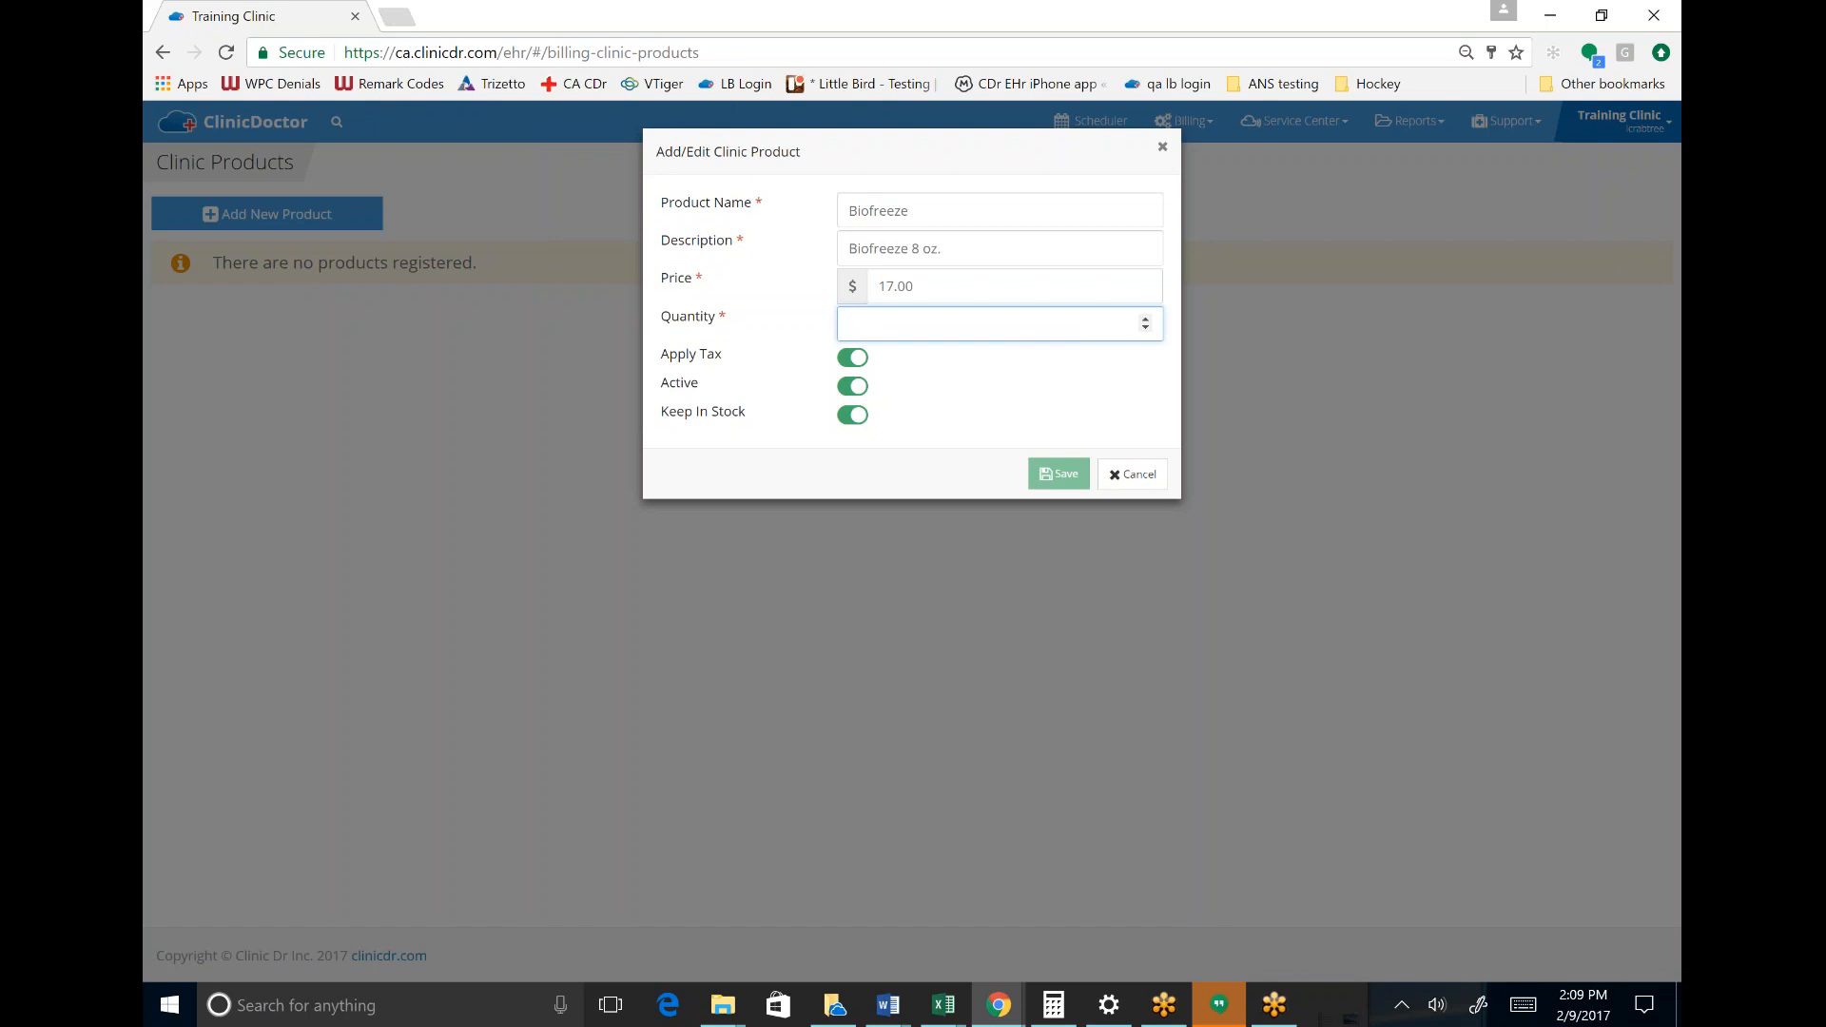
text(10)
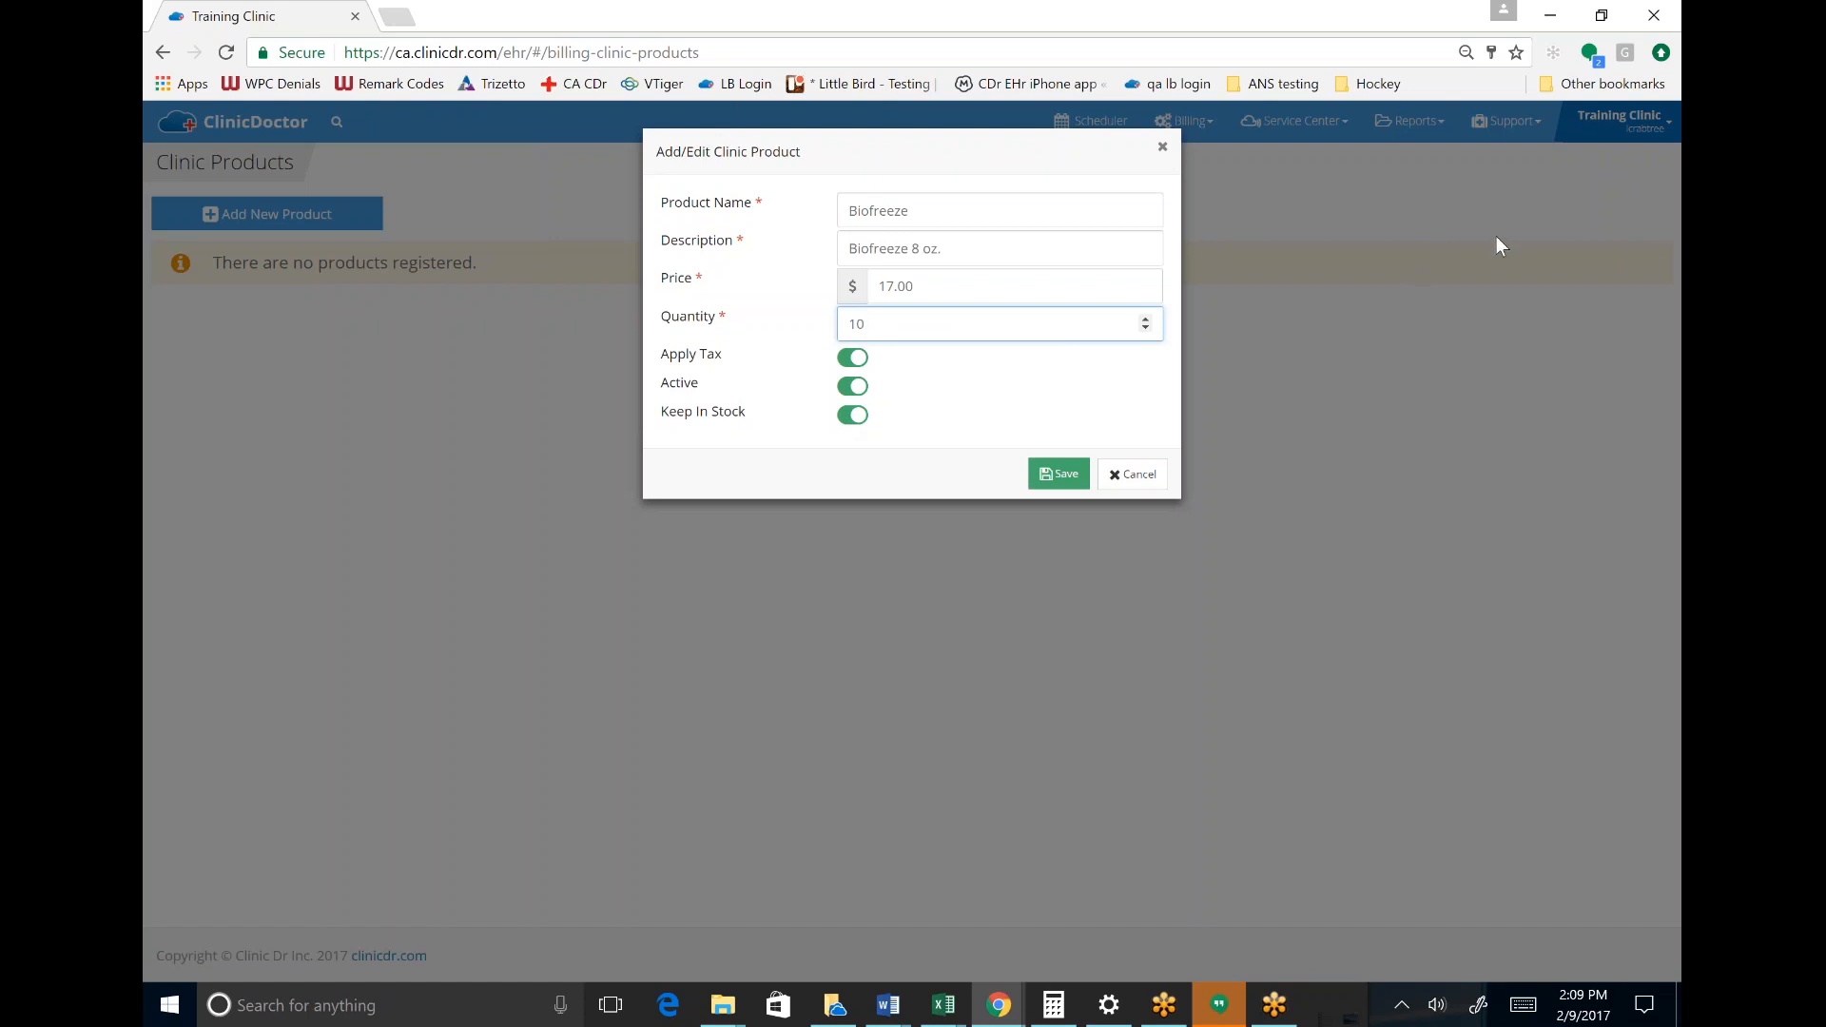
click(1054, 475)
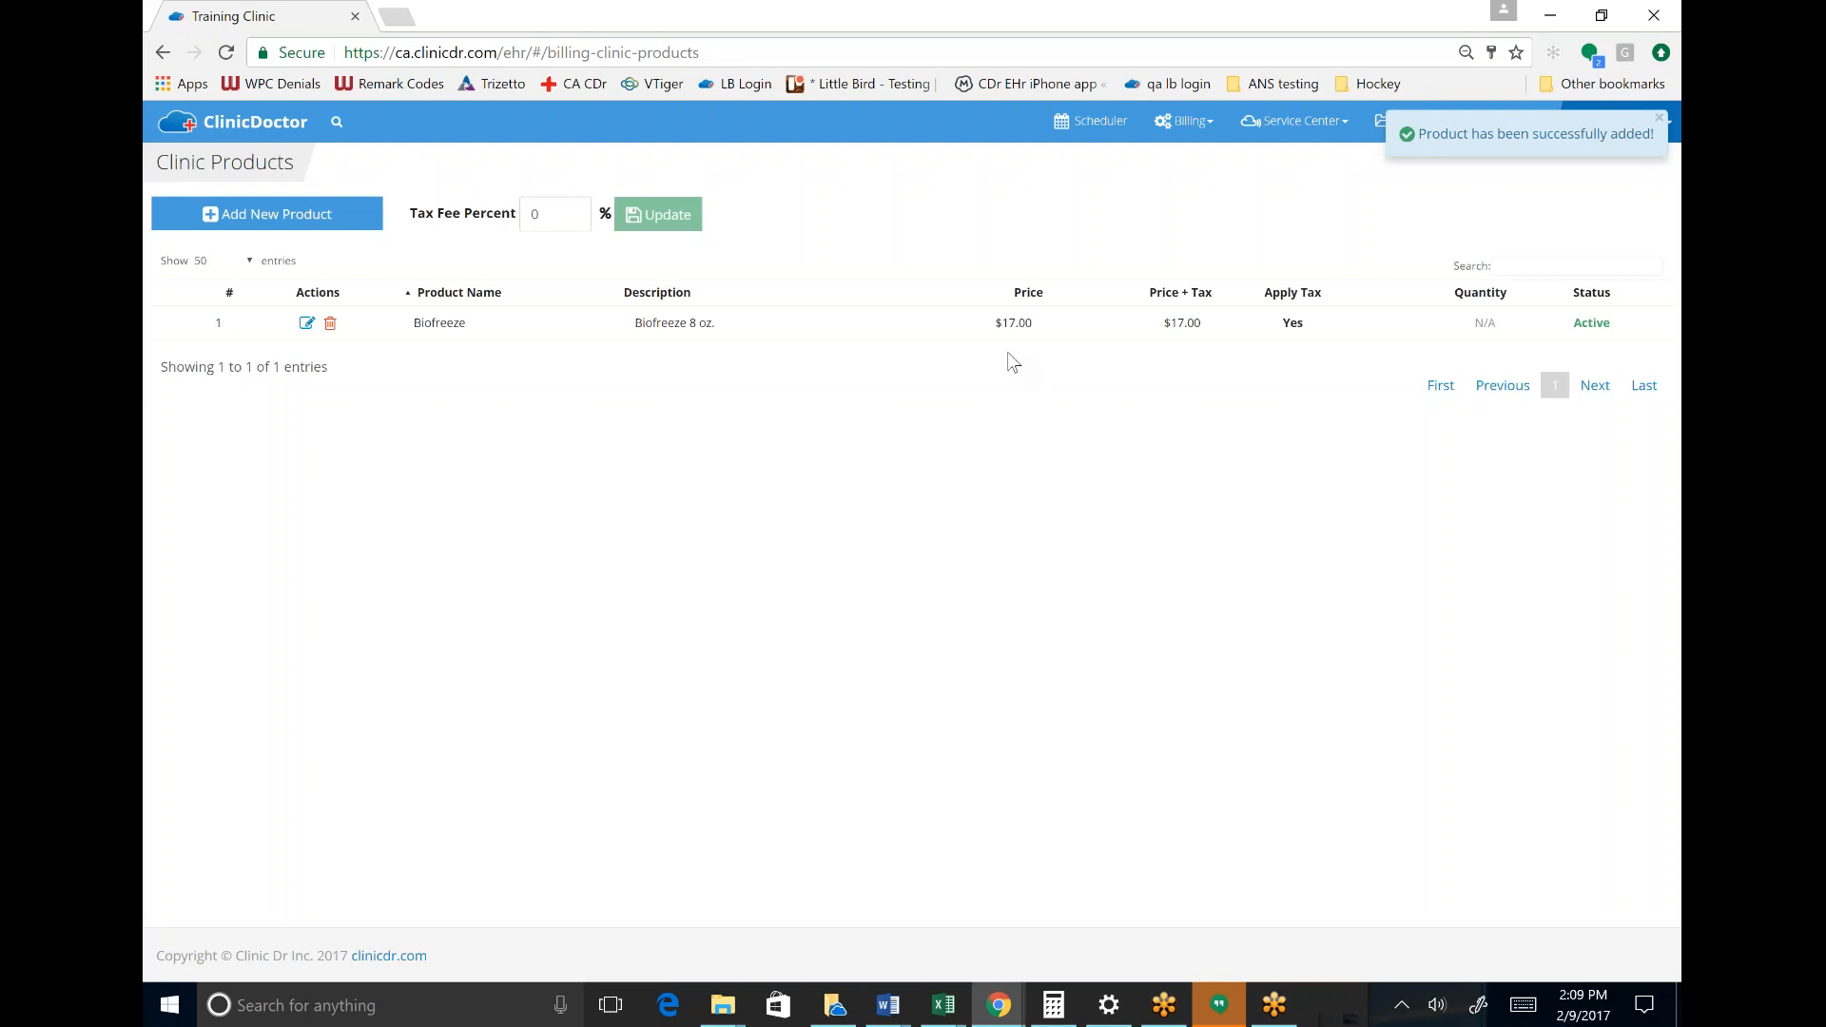
Change the Tax Fee Percent from 0 to 7.5 and update it.
click(571, 222)
key(BackSpace)
text(7.5)
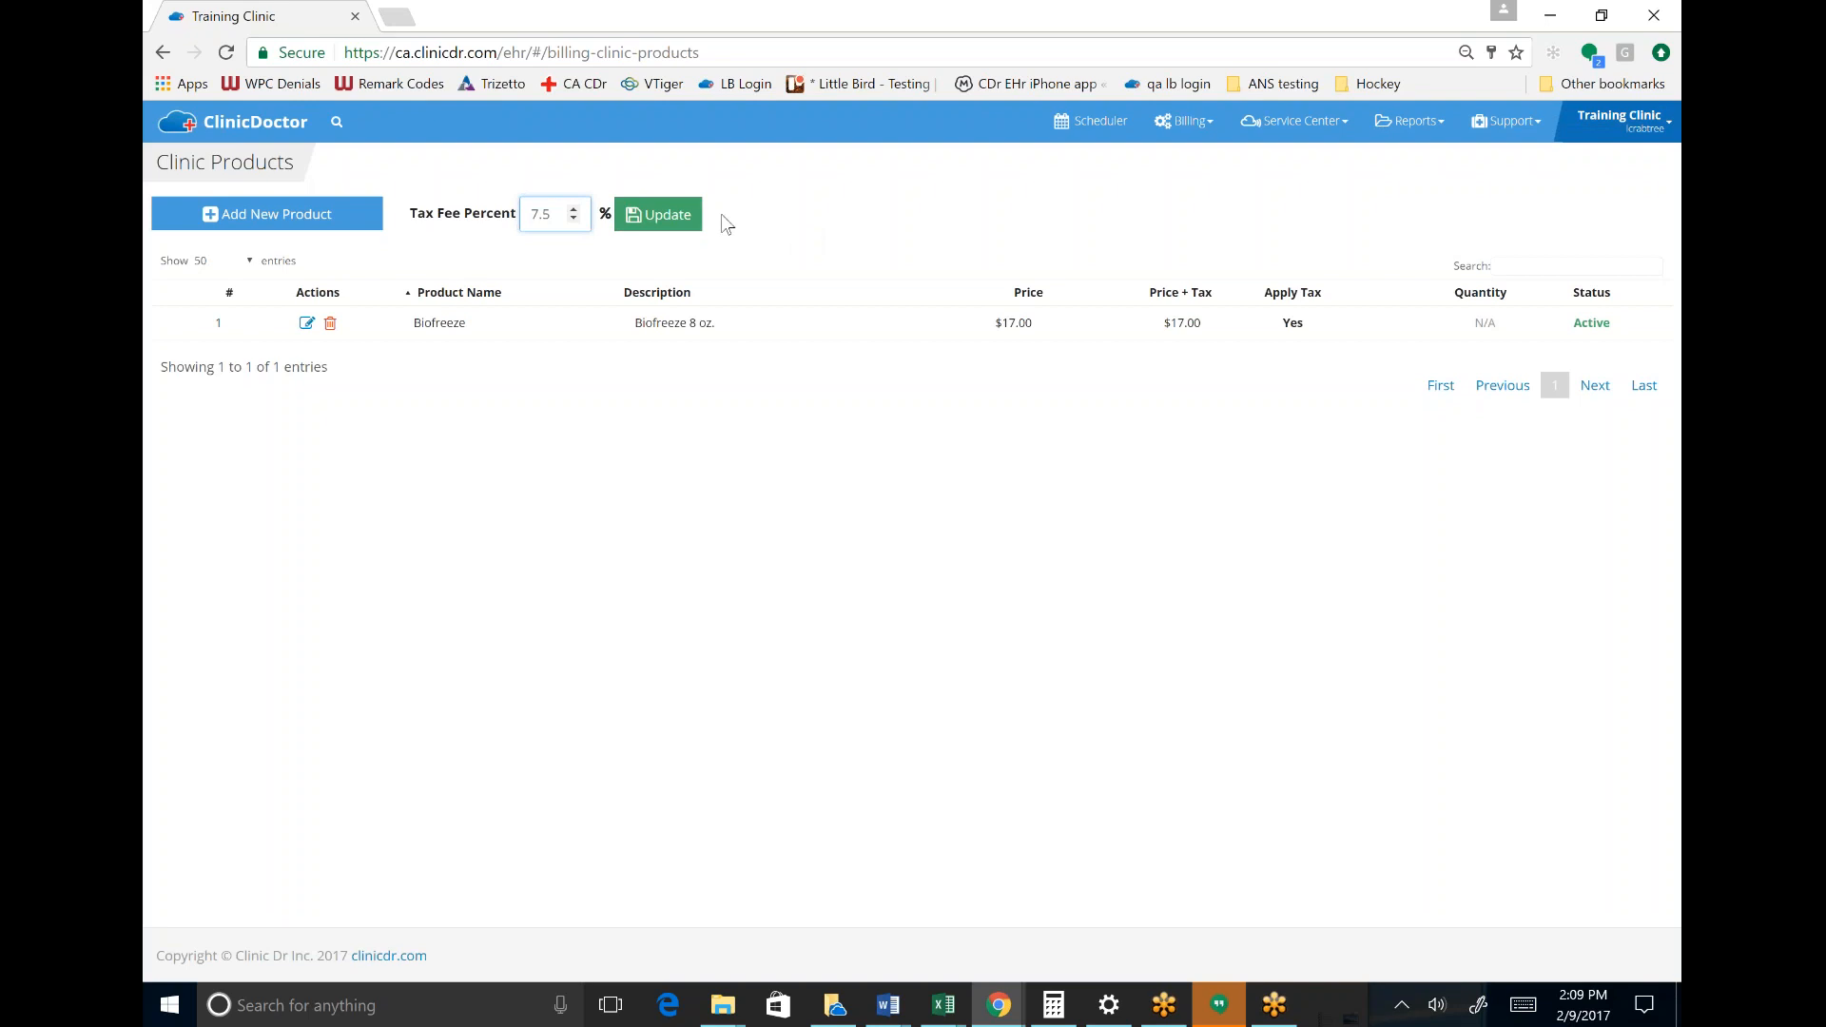
click(666, 215)
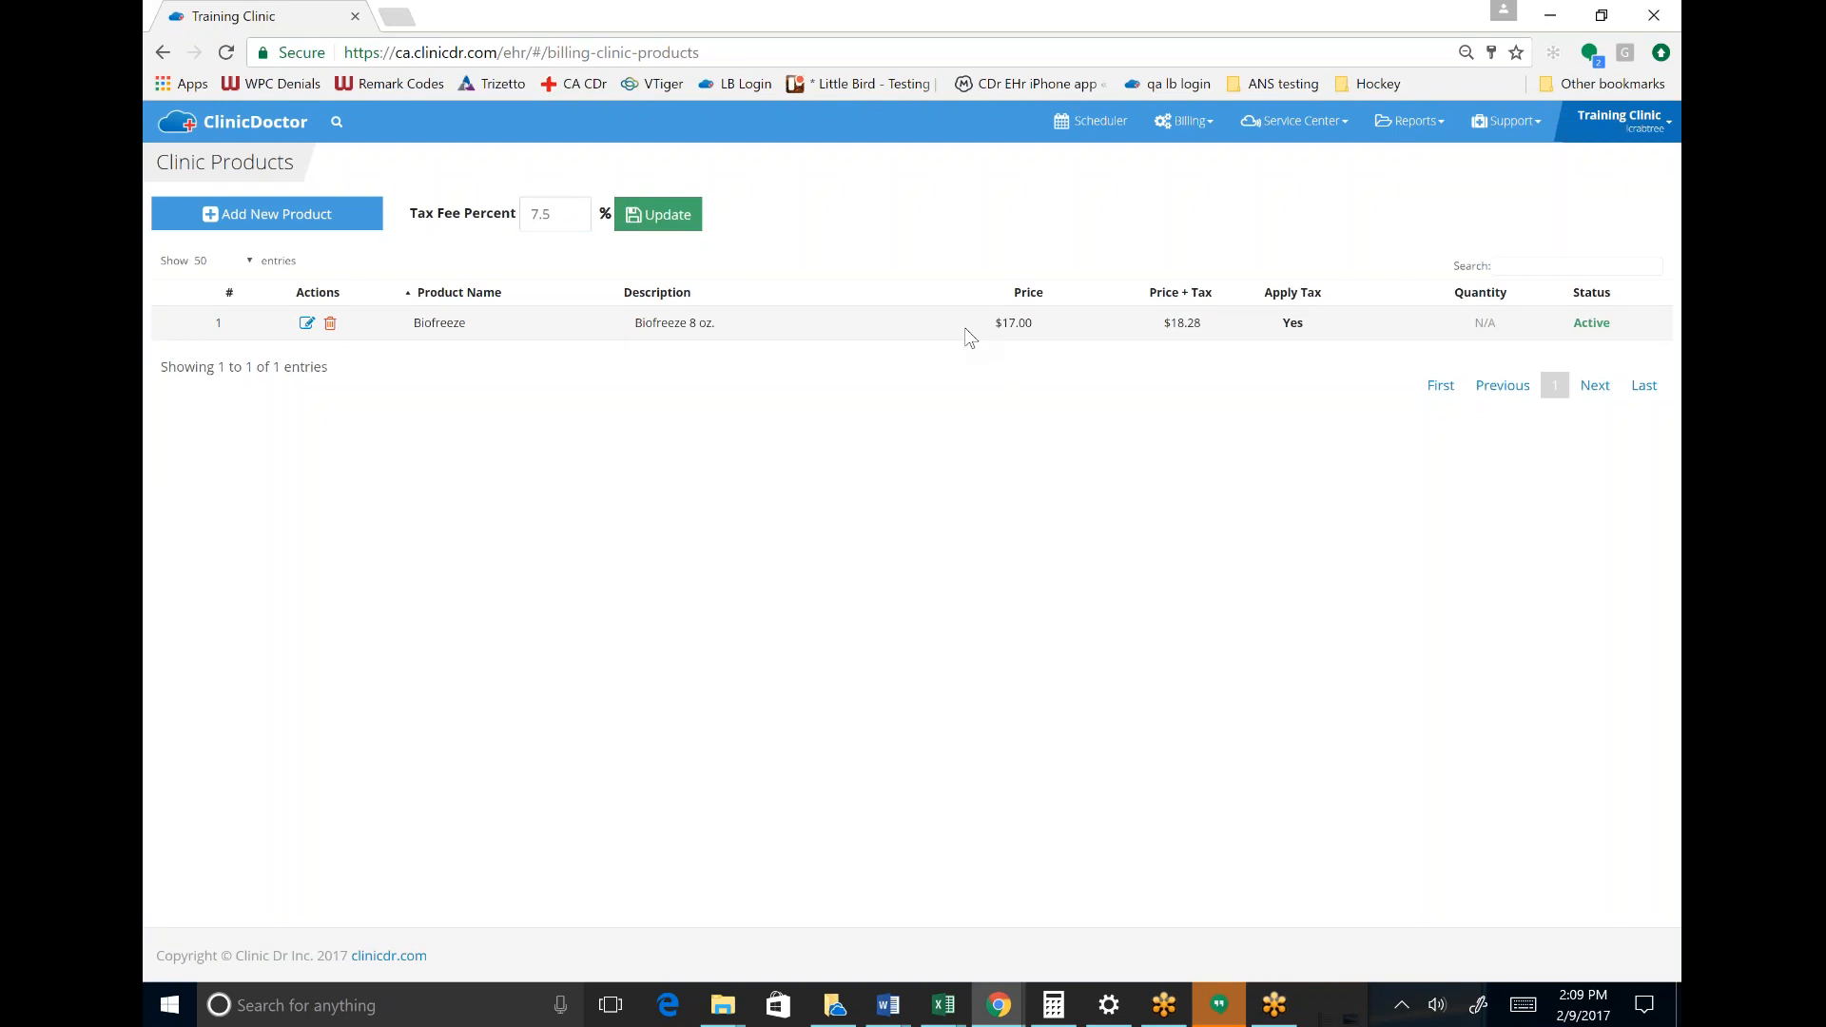
Open the Biofreeze product's edit dialog and cancel without changes.
mouse_move(1489, 327)
click(307, 322)
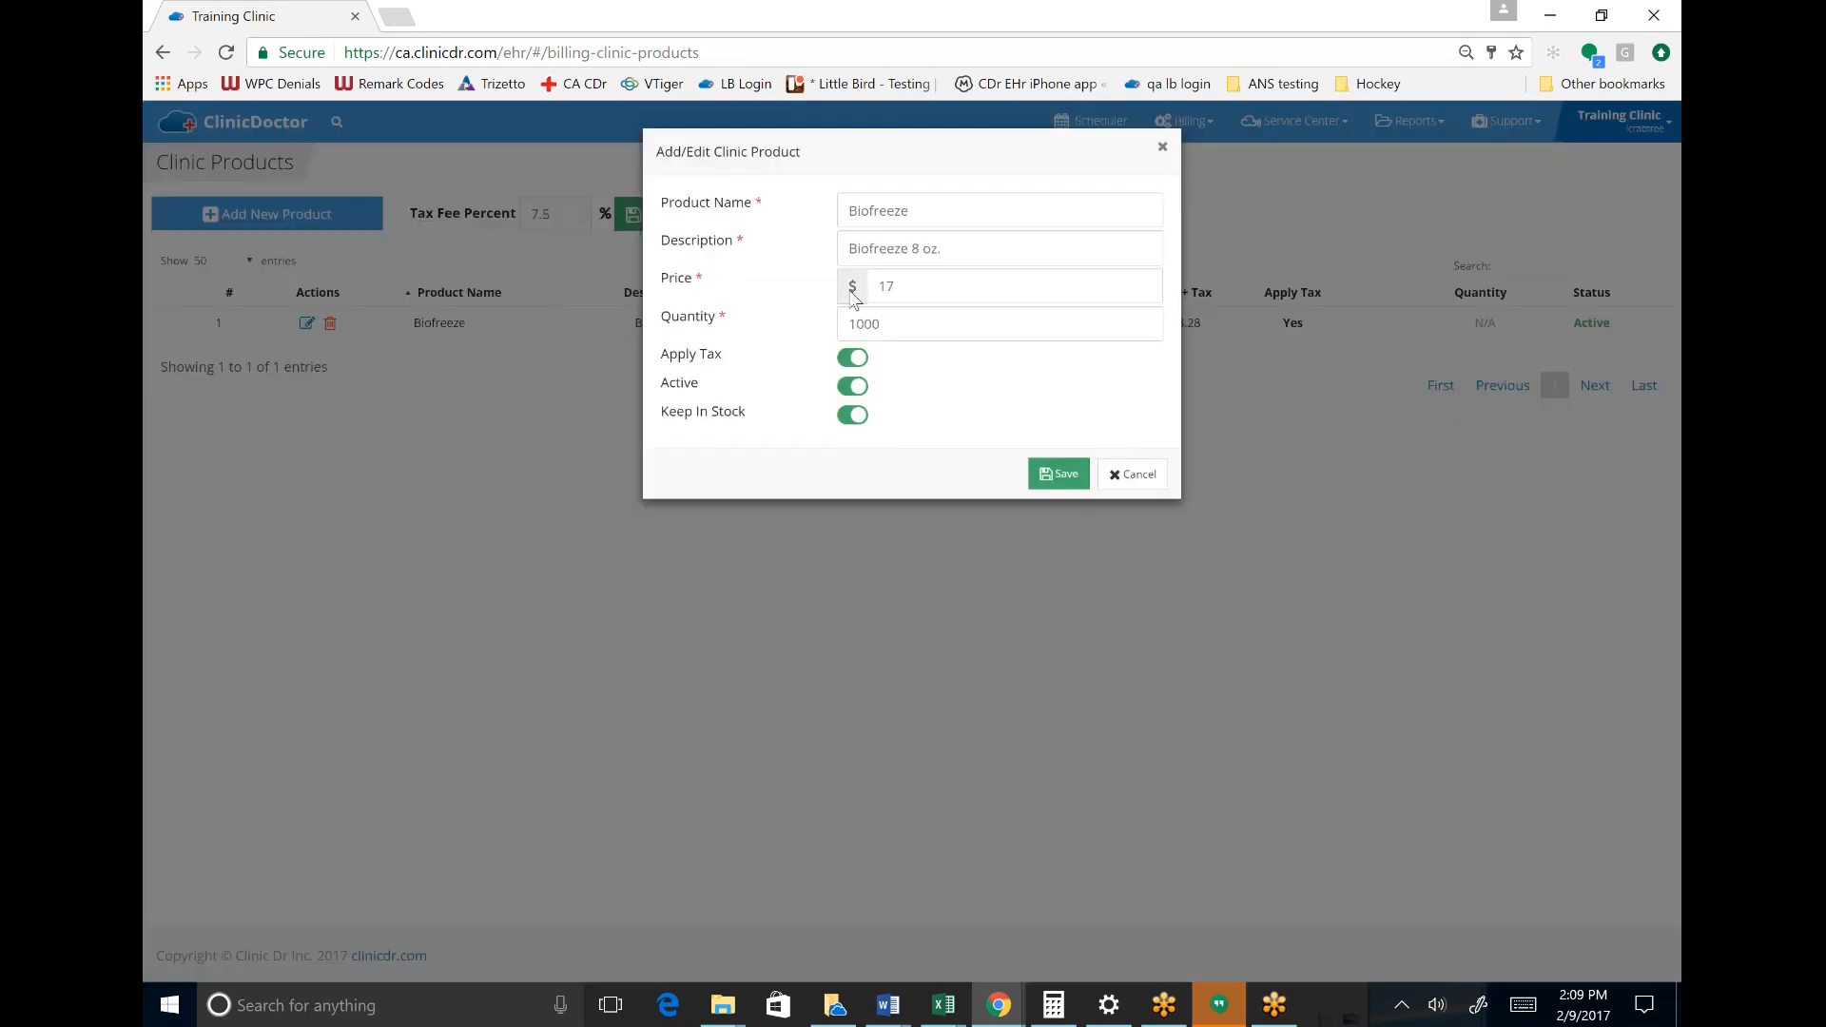
click(1133, 475)
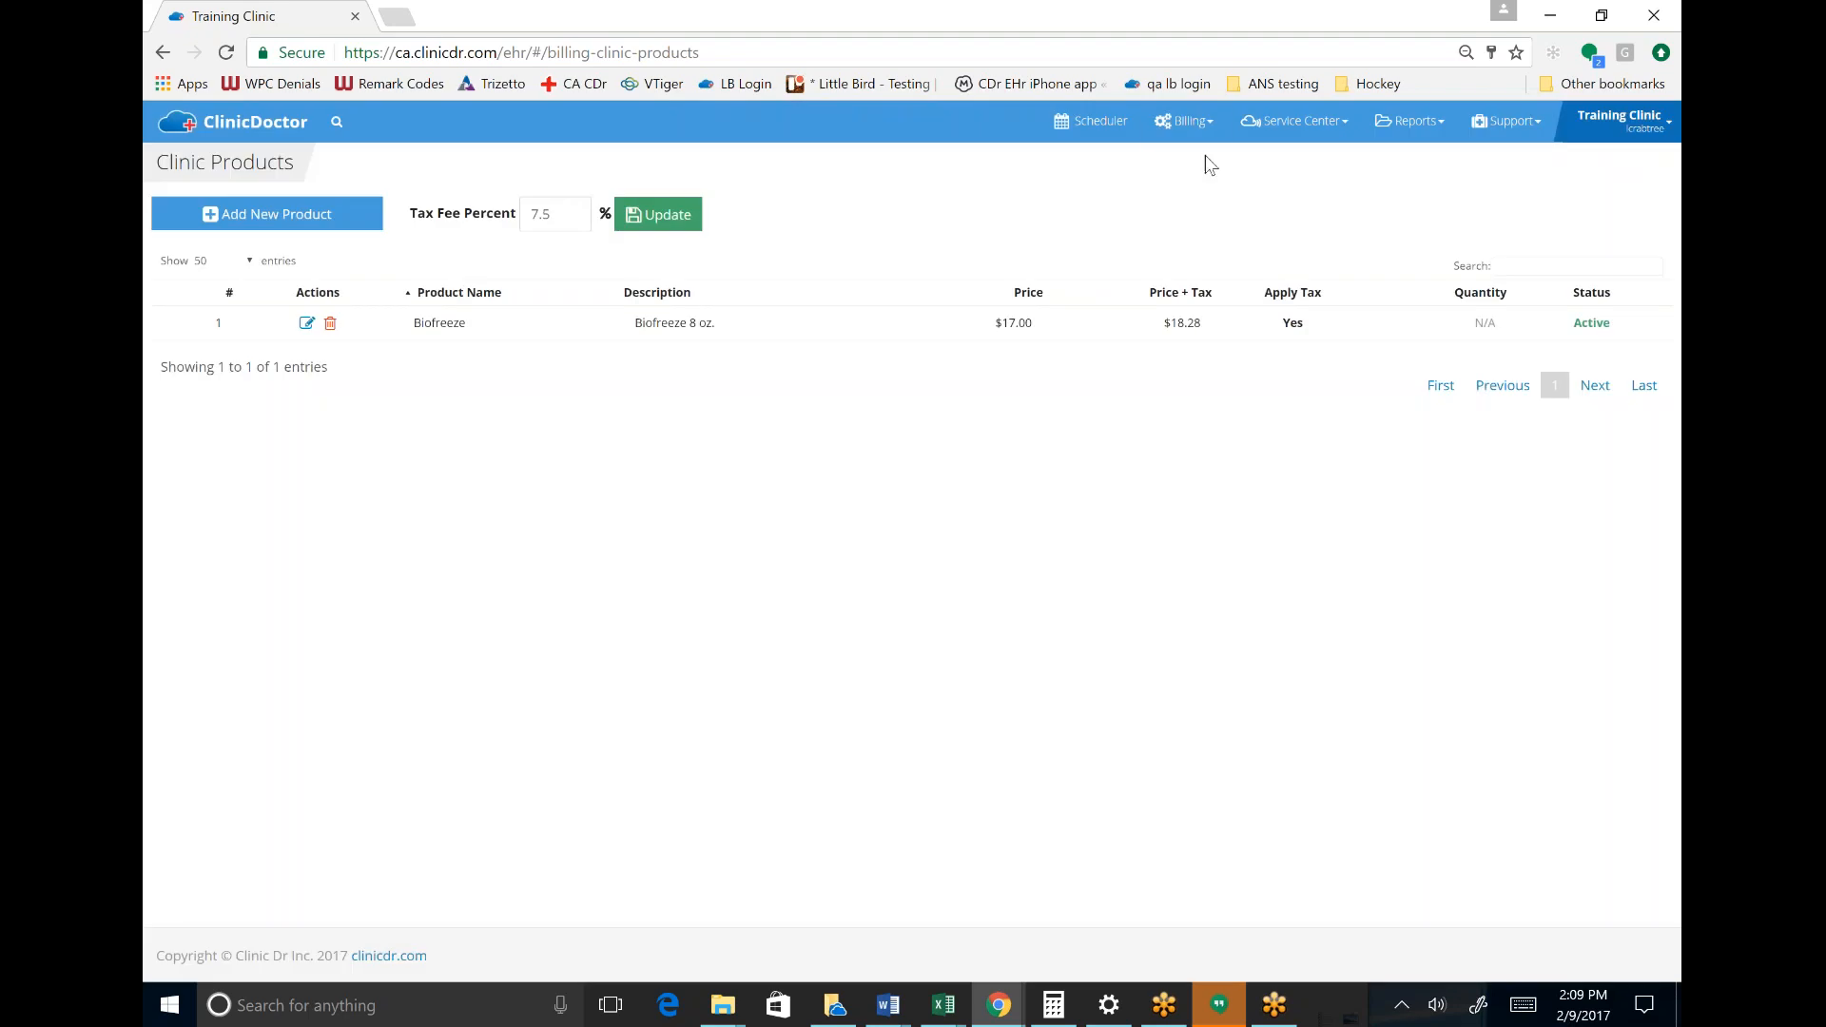
click(1194, 129)
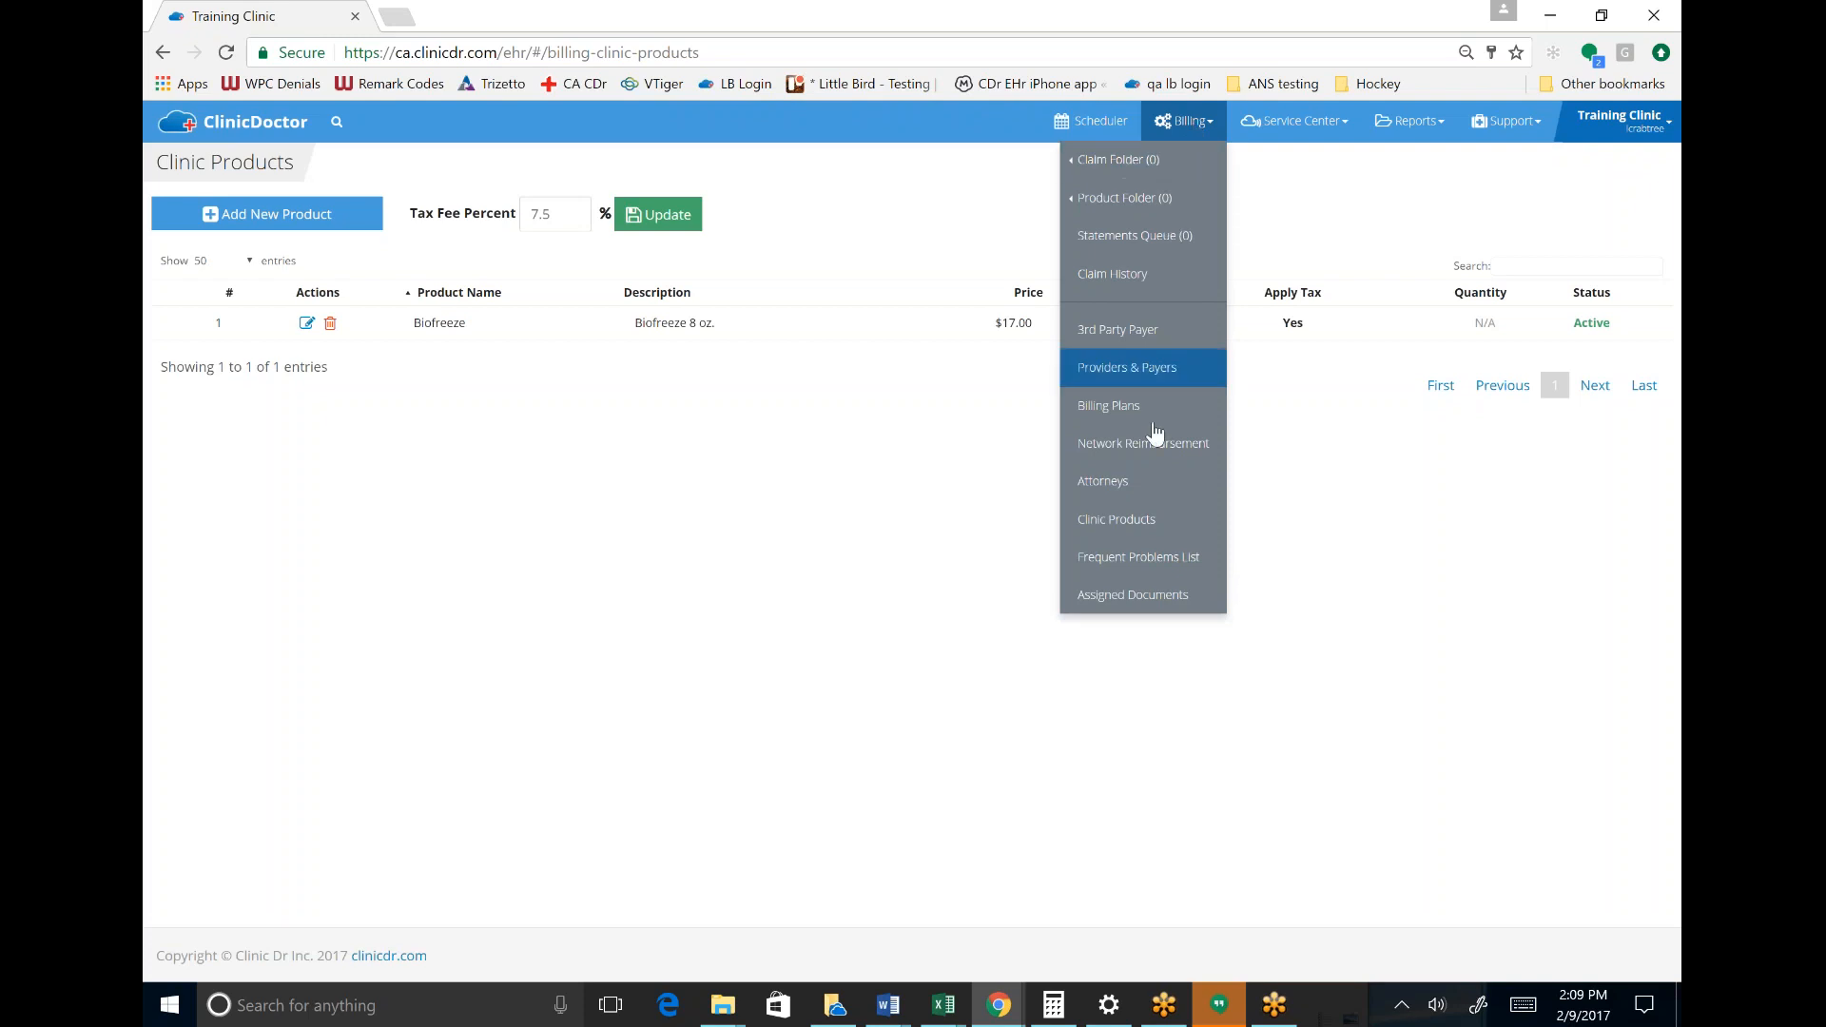
Search the problems list for cervicalgia and add M54.2 Cervicalgia to frequent problems.
click(1149, 562)
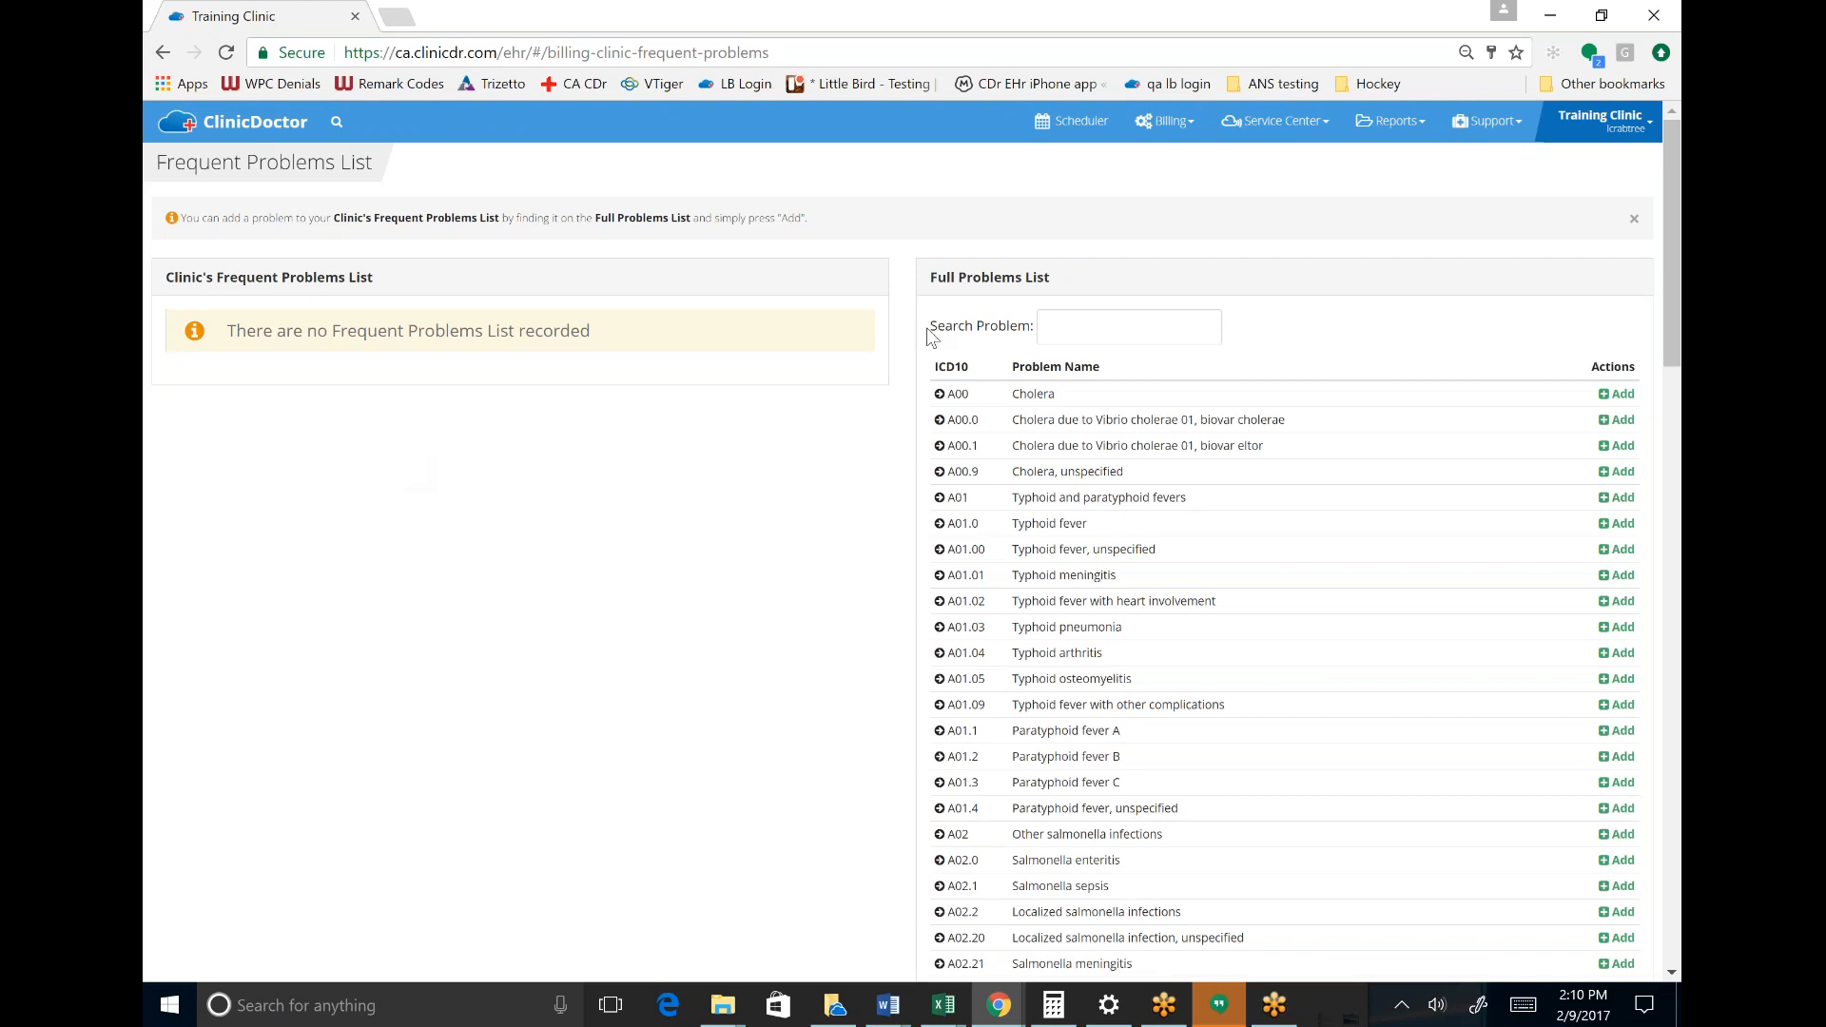
click(1089, 329)
text(cervicalgia)
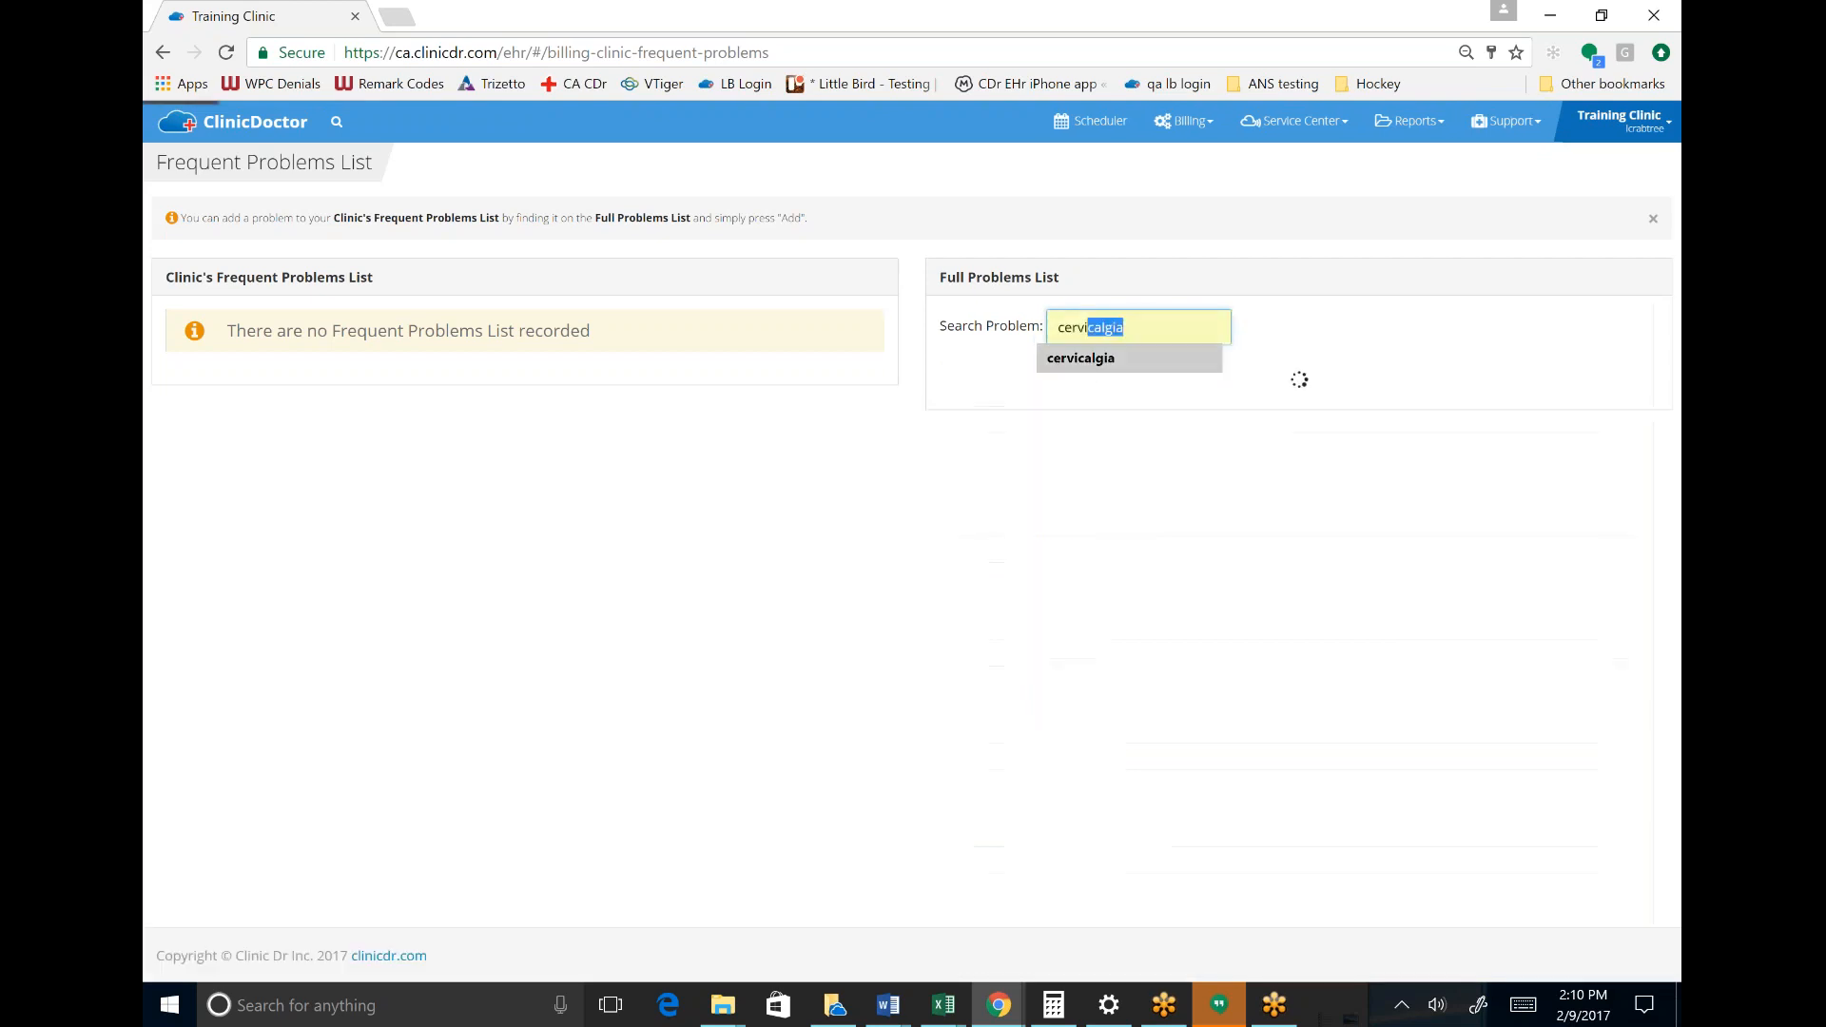
click(1185, 359)
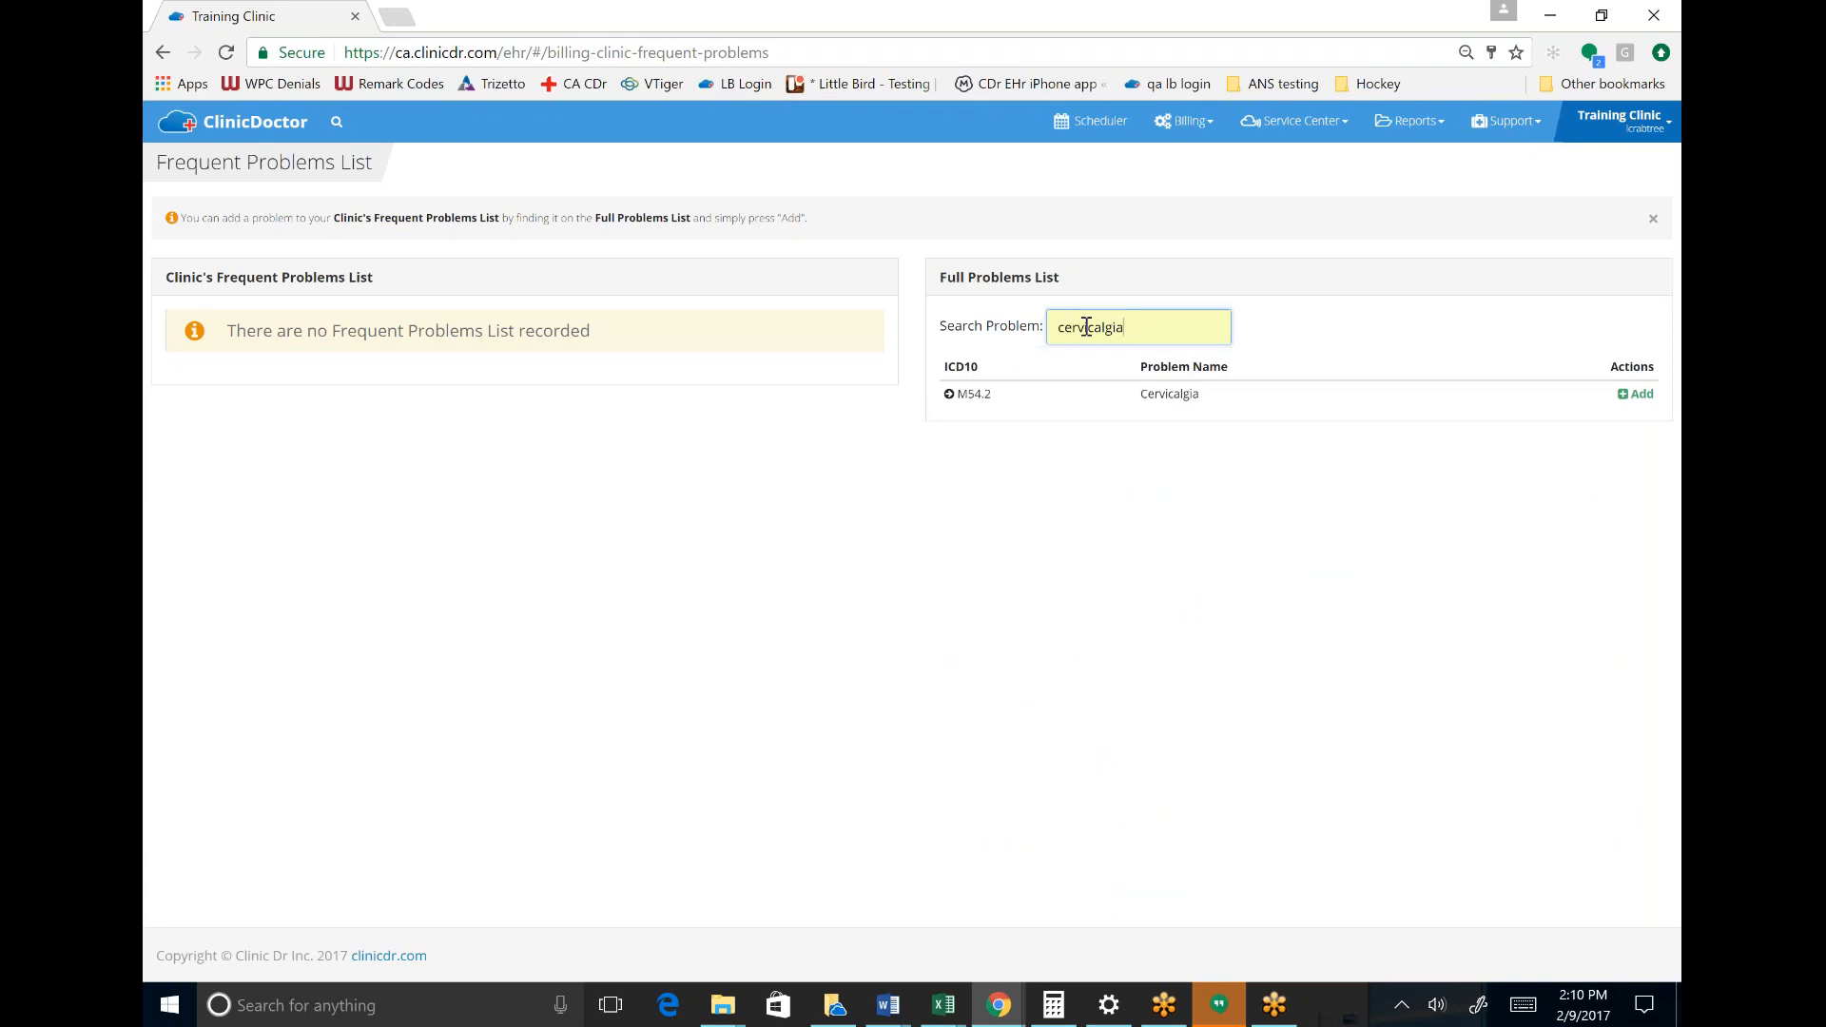
click(1636, 394)
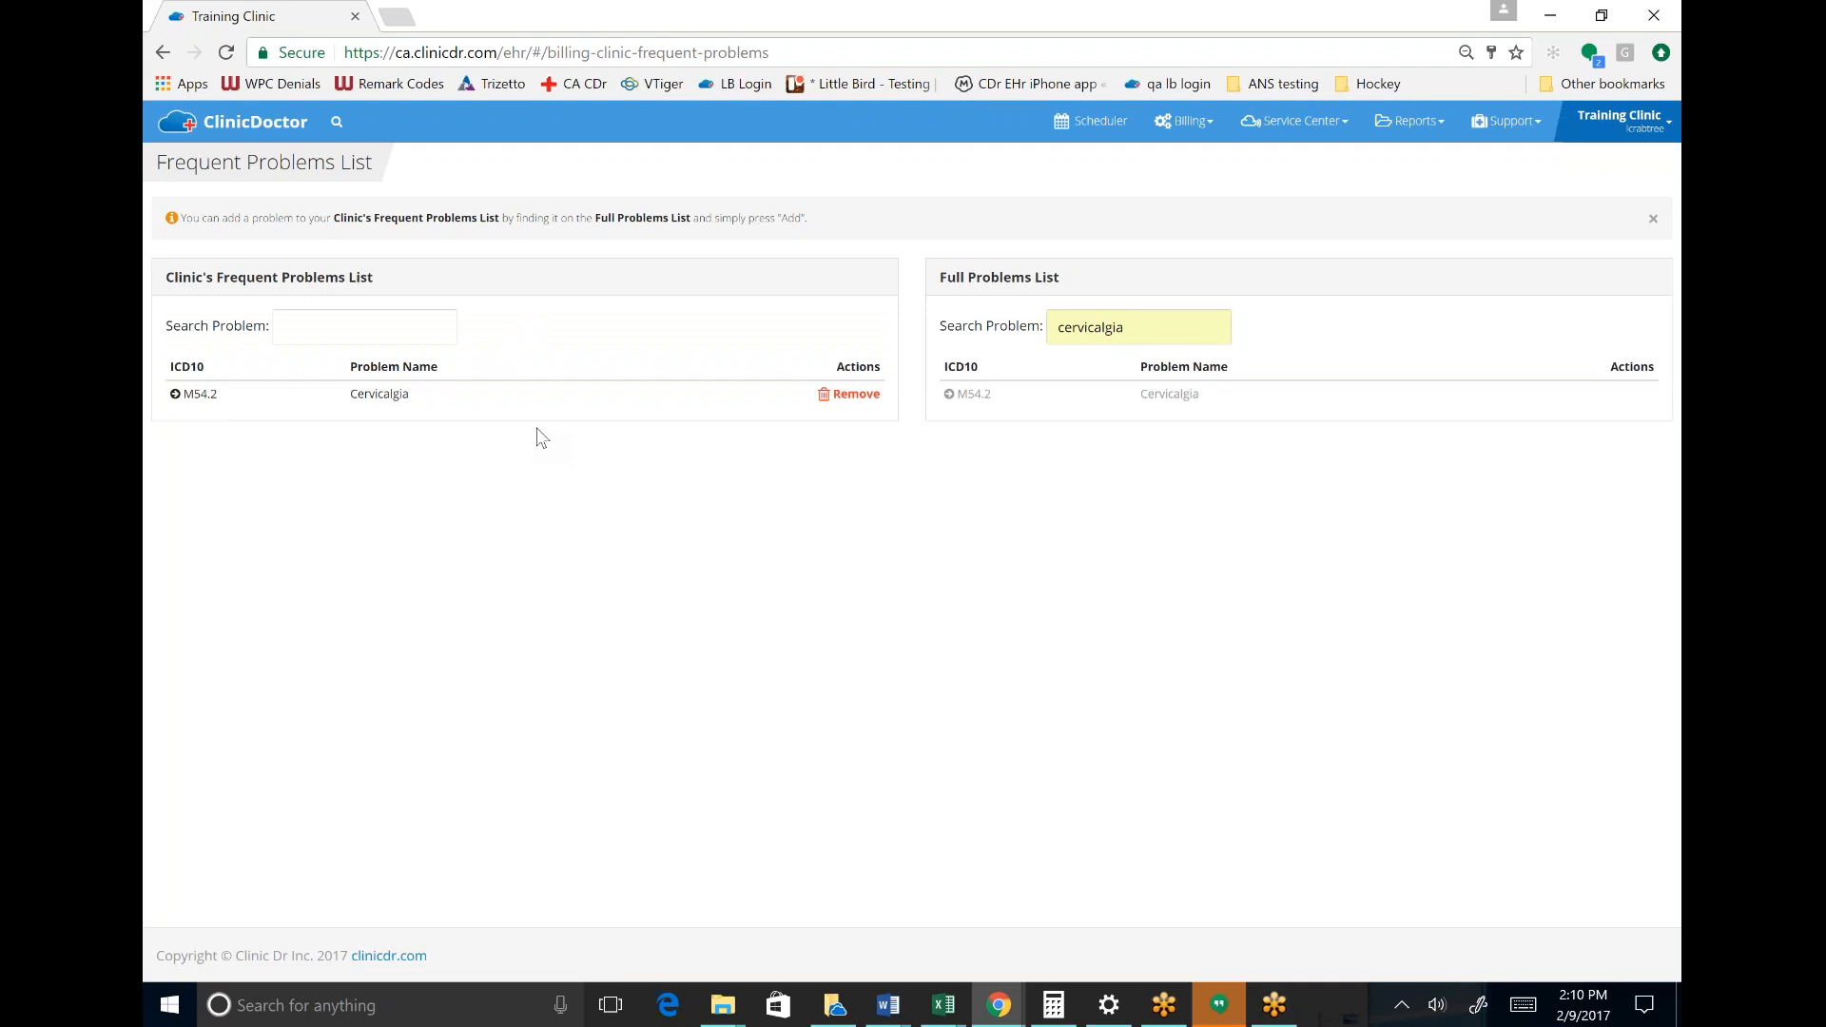
click(1204, 126)
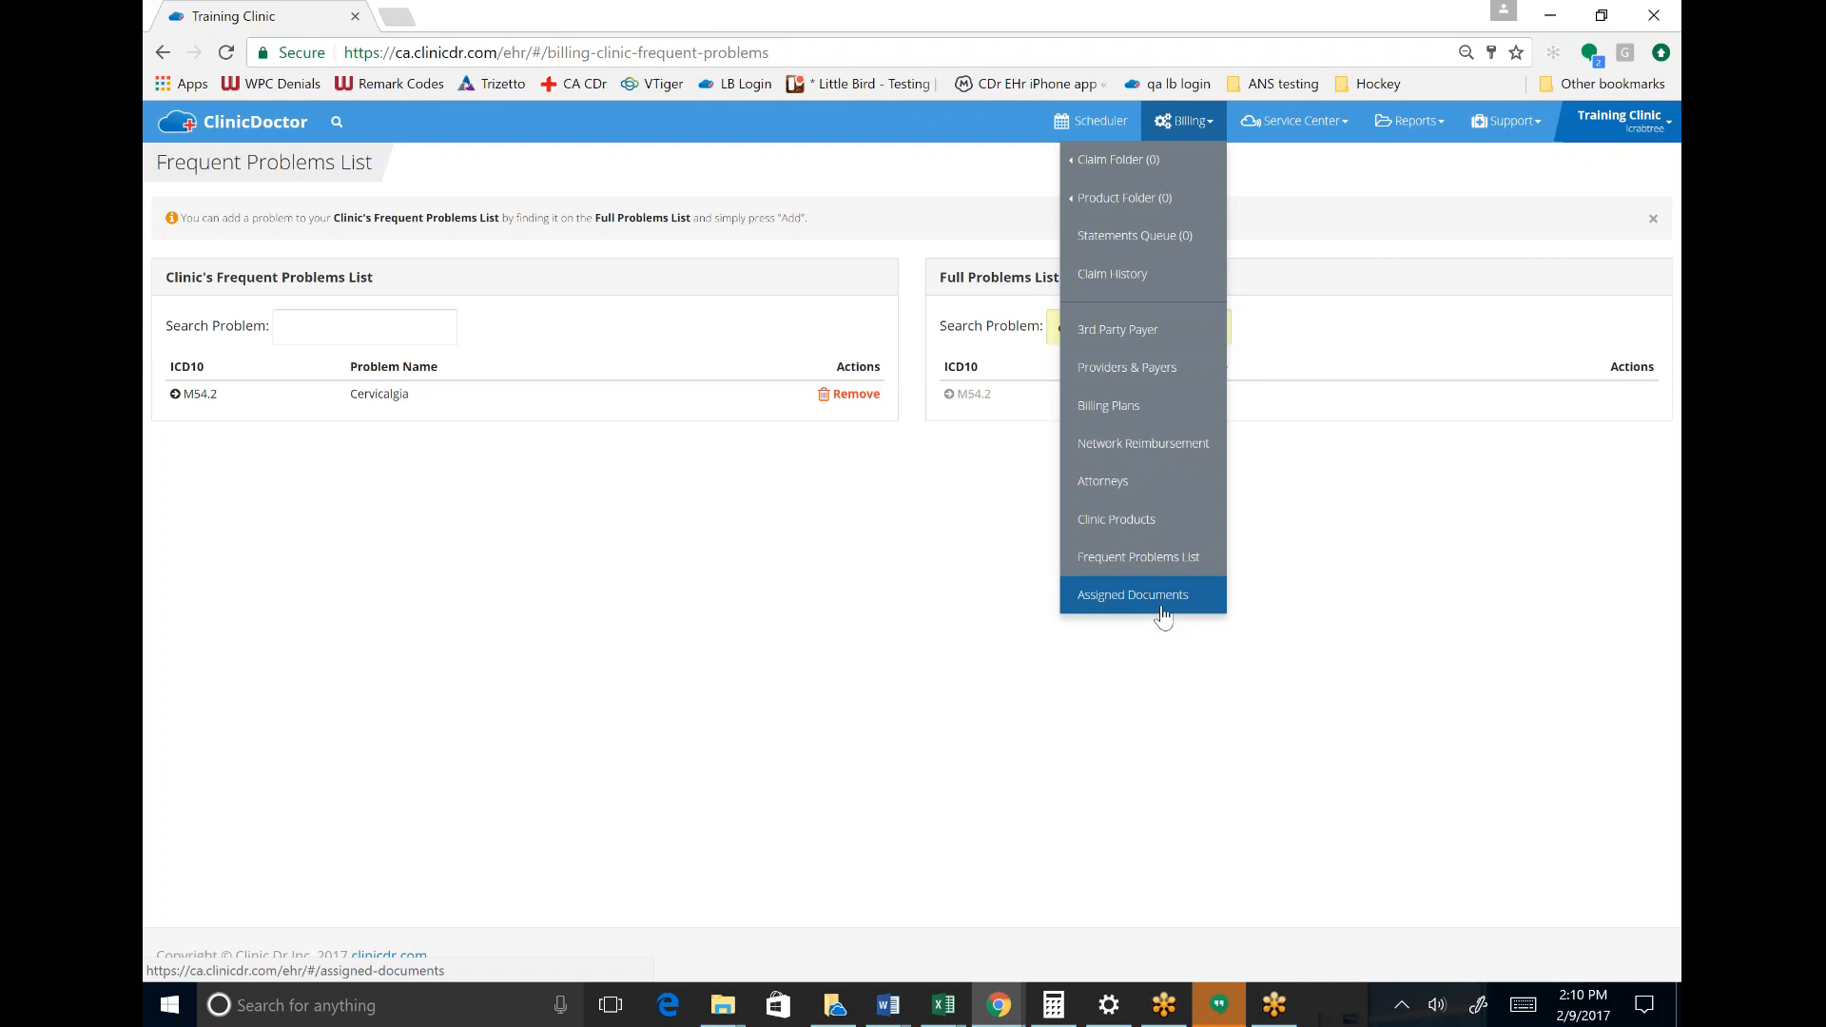
Glance at the Service Center options, then switch to the empty Billing > Assigned Documents page.
click(1333, 133)
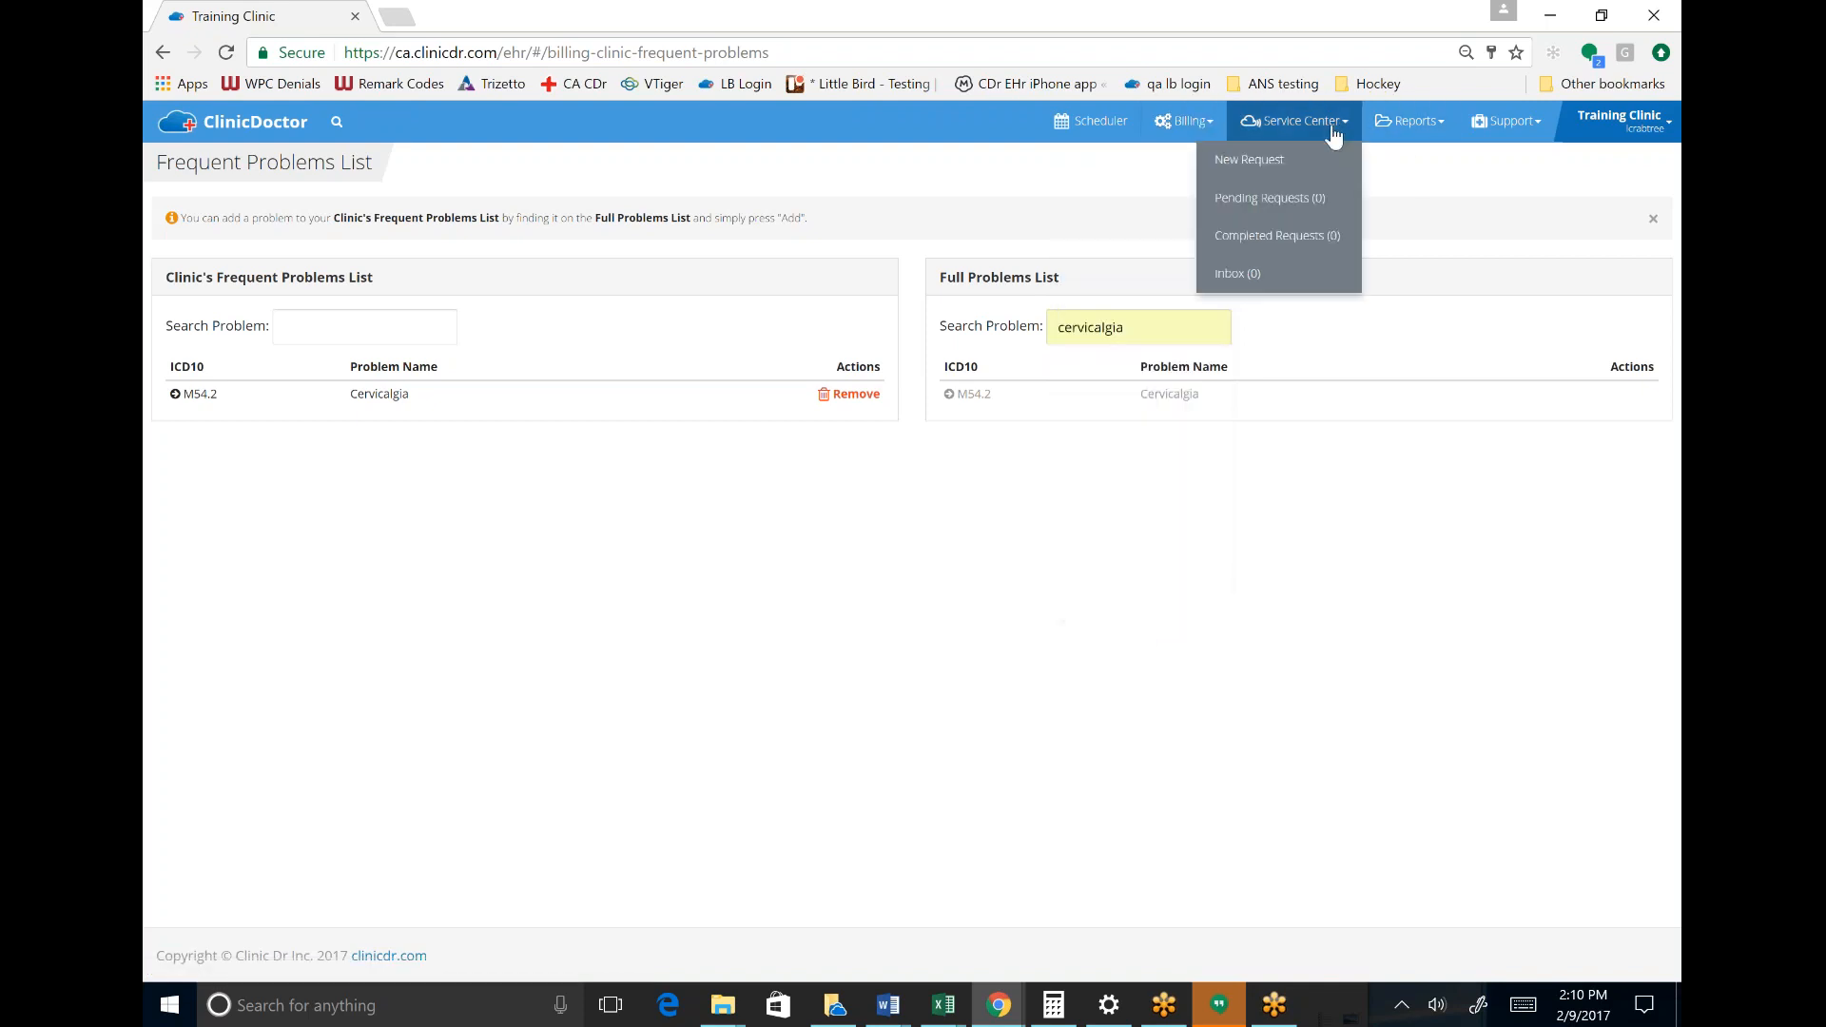
click(1404, 176)
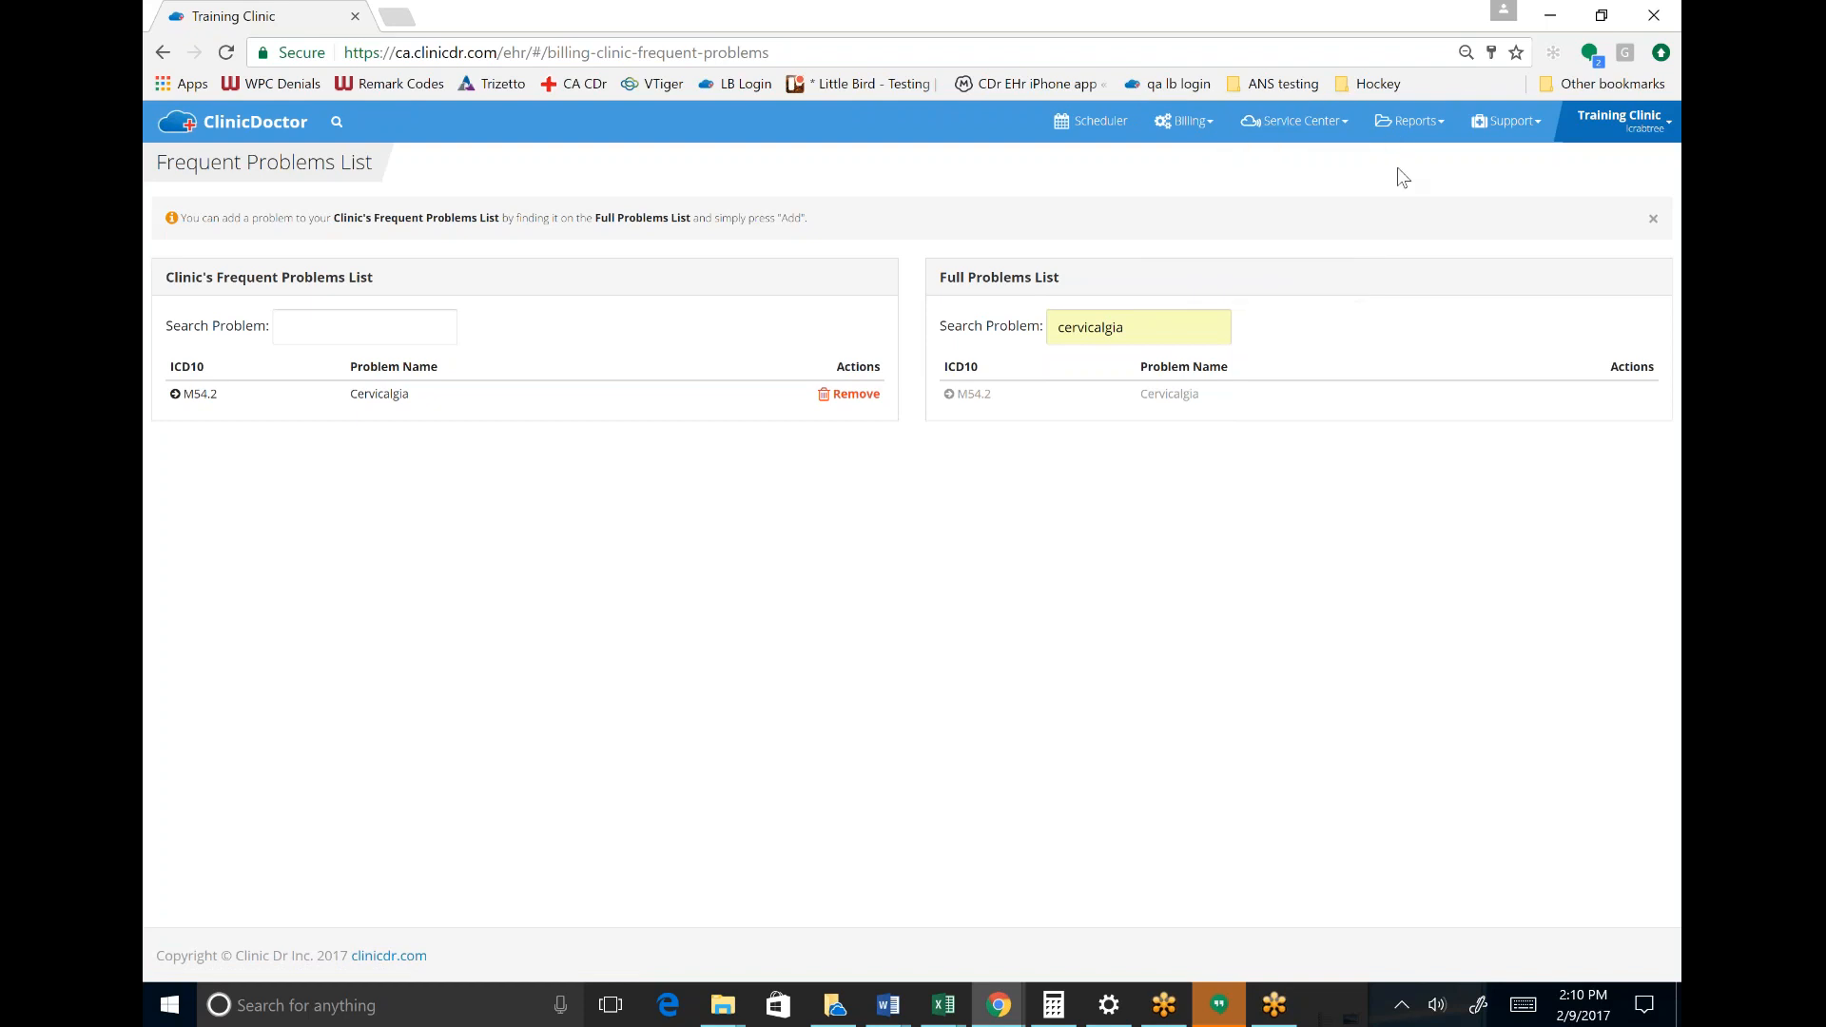
click(1200, 128)
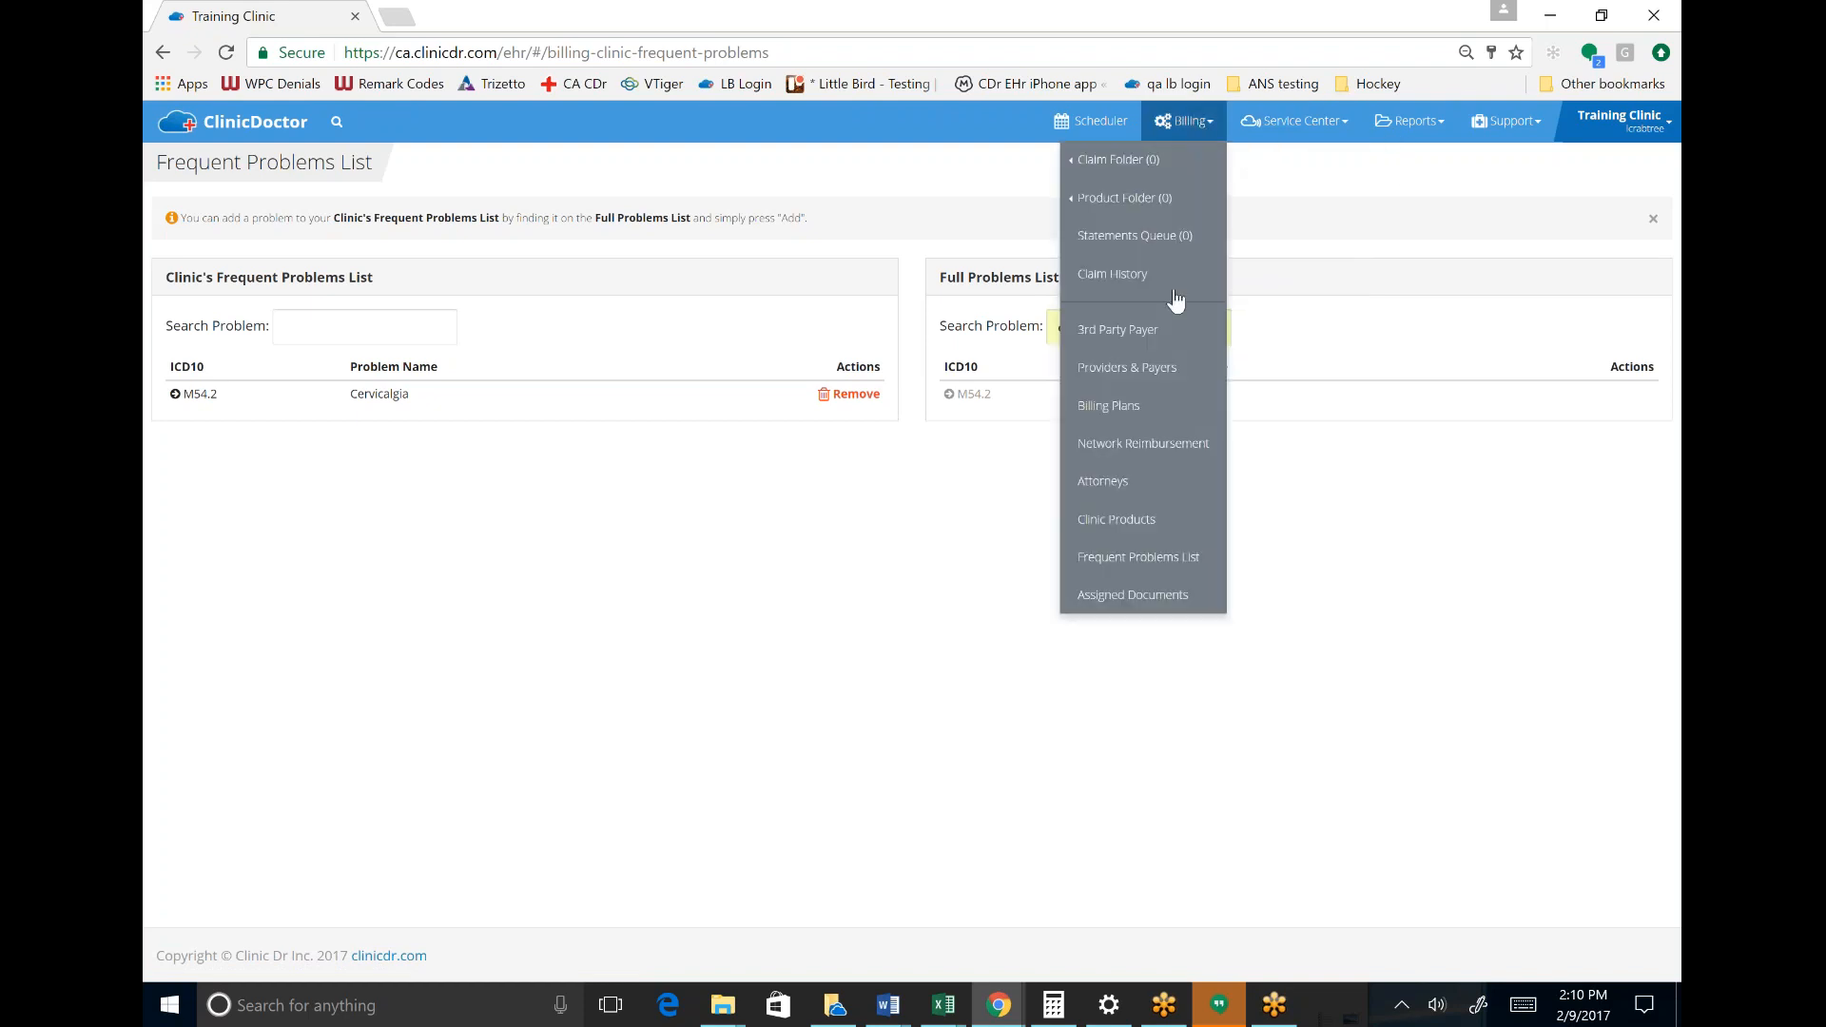
click(1140, 599)
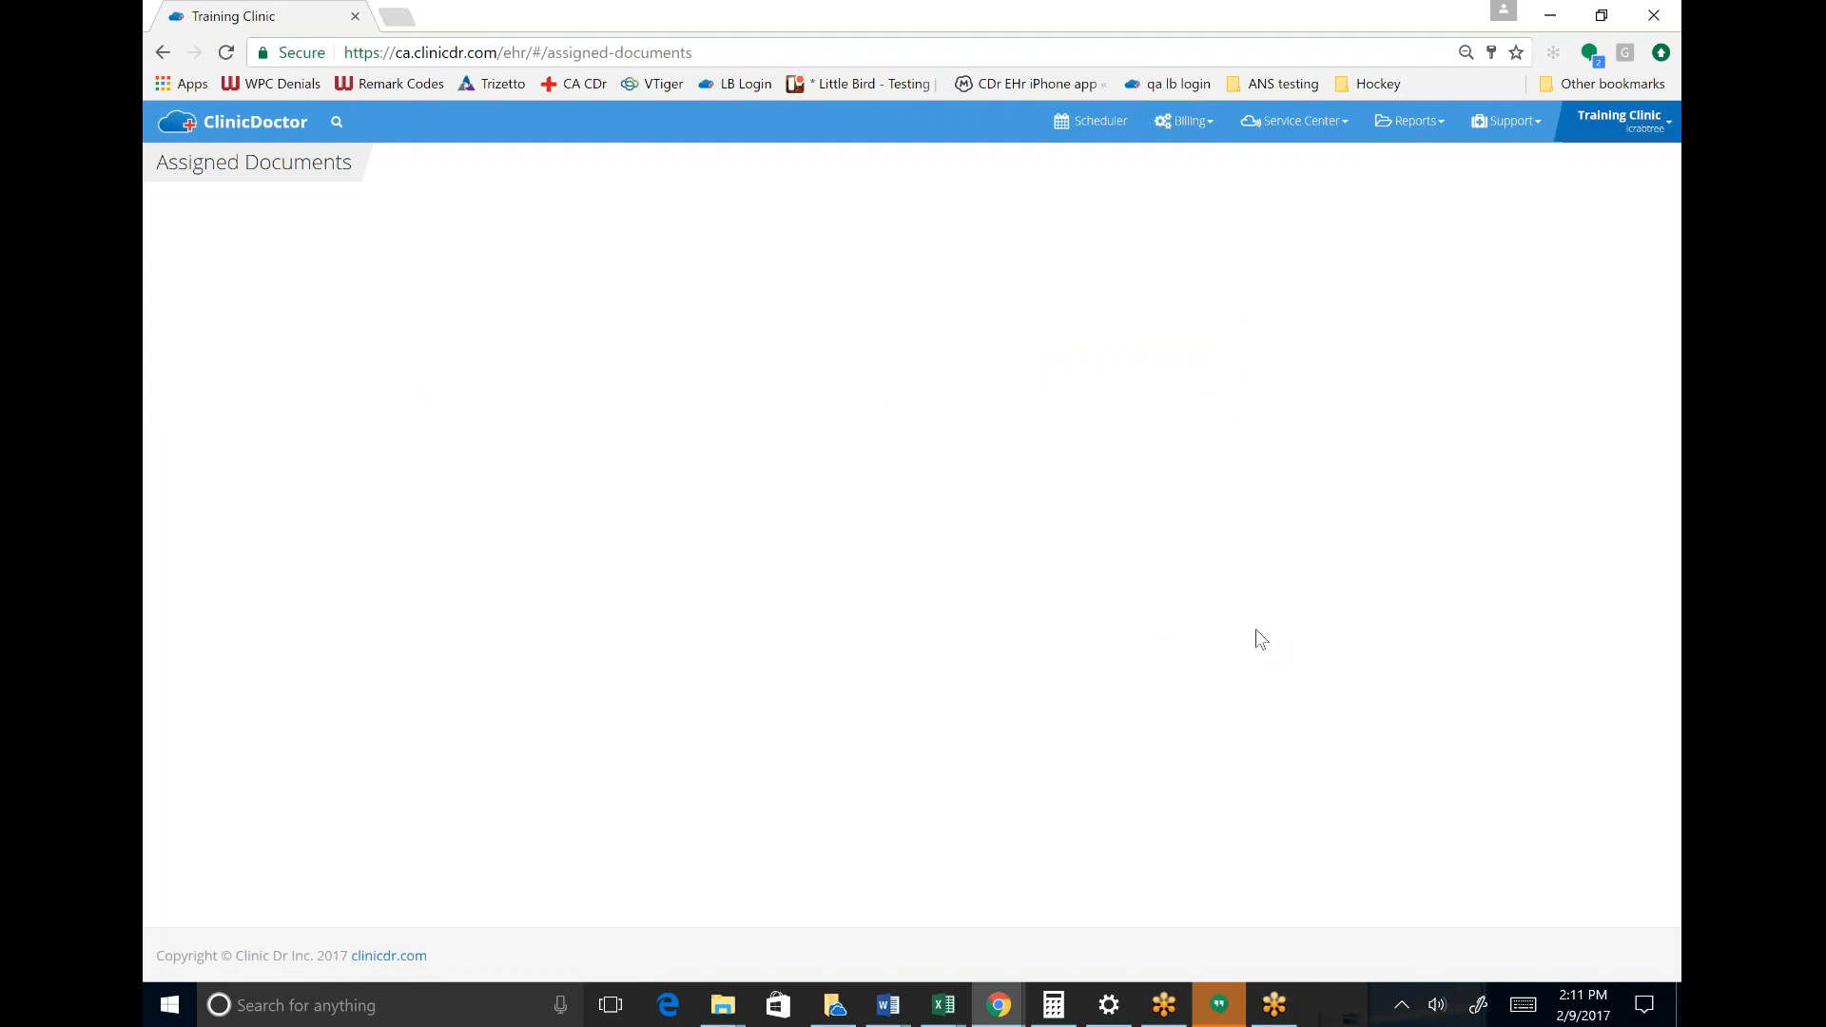
click(1188, 131)
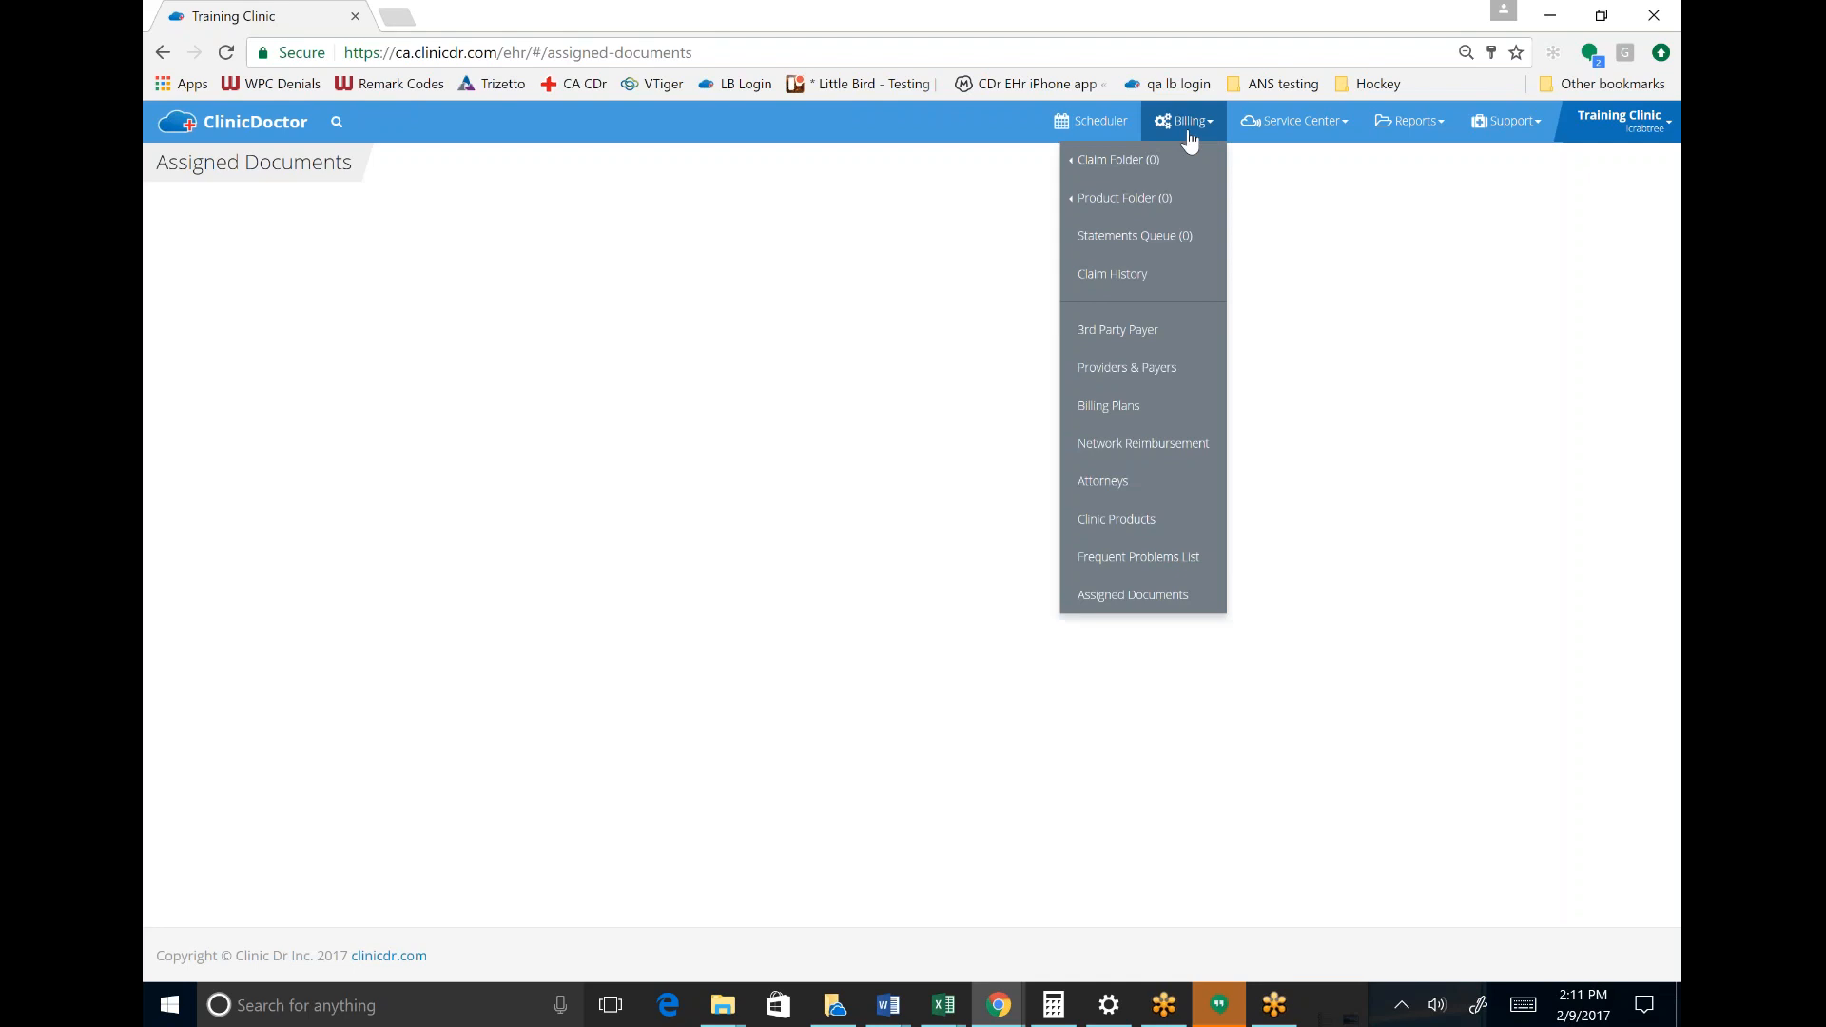